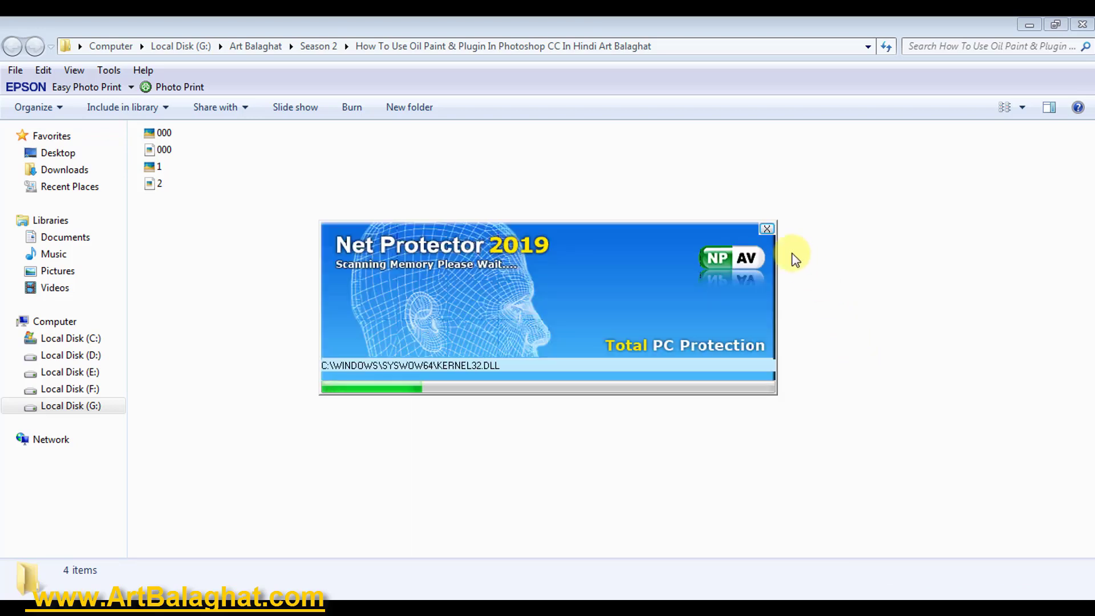
Step: Dismiss the Net Protector scan popup and open 000.jpg in Photoshop
click(767, 229)
click(784, 252)
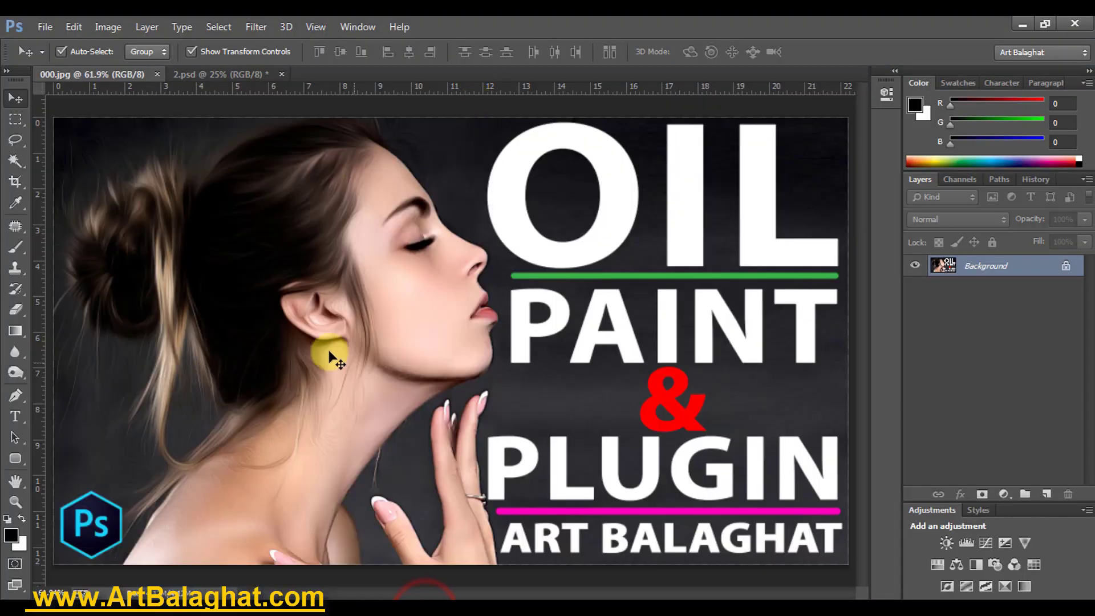
drag(146, 224, 205, 252)
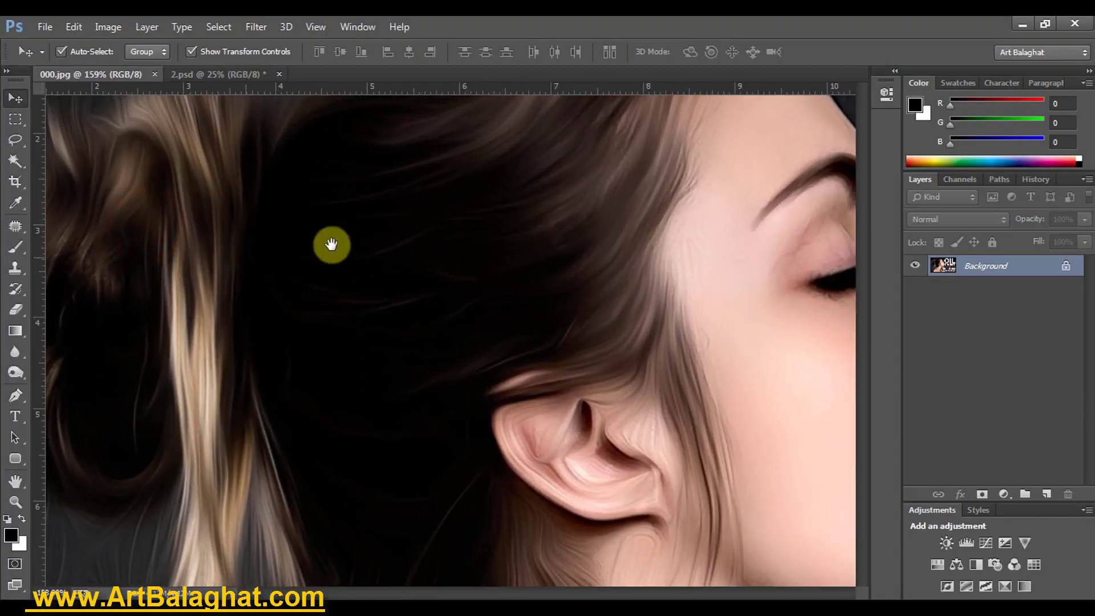
drag(335, 246, 455, 399)
drag(360, 384, 354, 244)
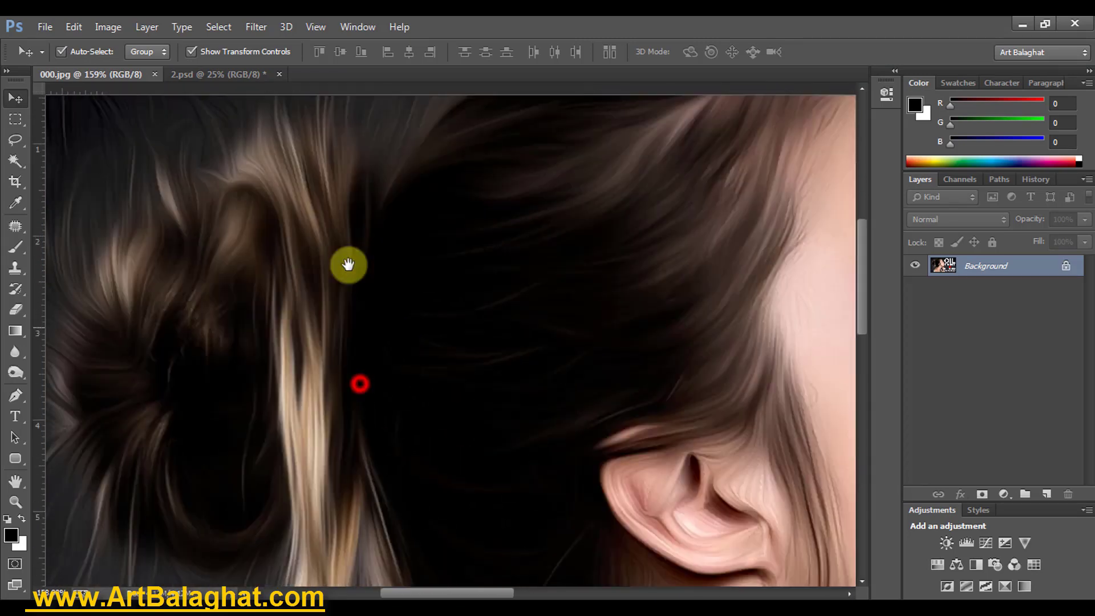
drag(353, 447, 335, 252)
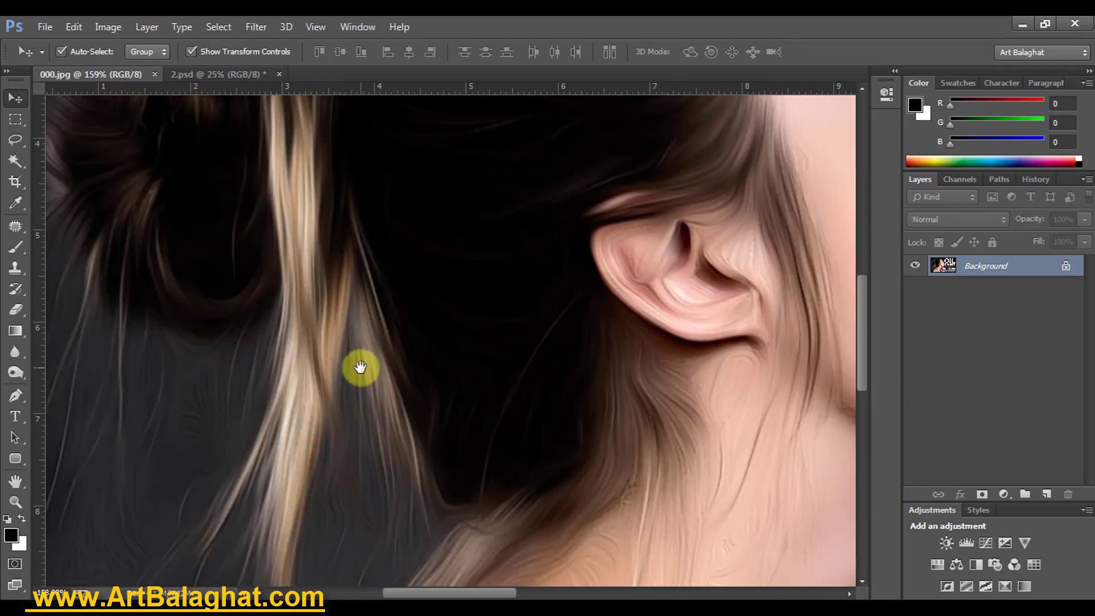
scroll(361, 366, down, 2)
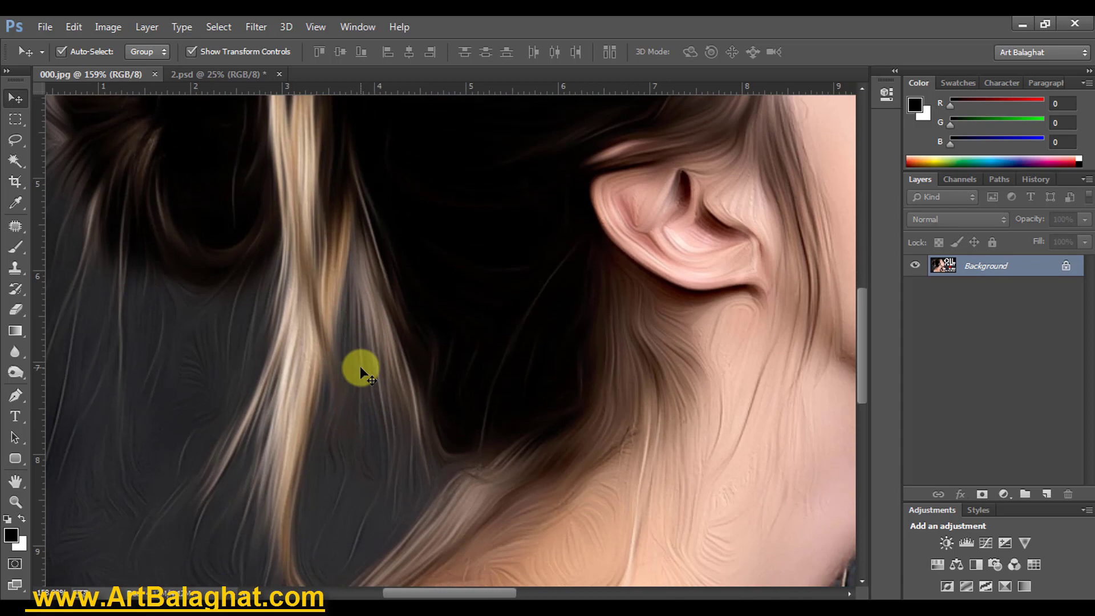
scroll(361, 366, down, 2)
scroll(361, 370, down, 1)
scroll(359, 368, down, 2)
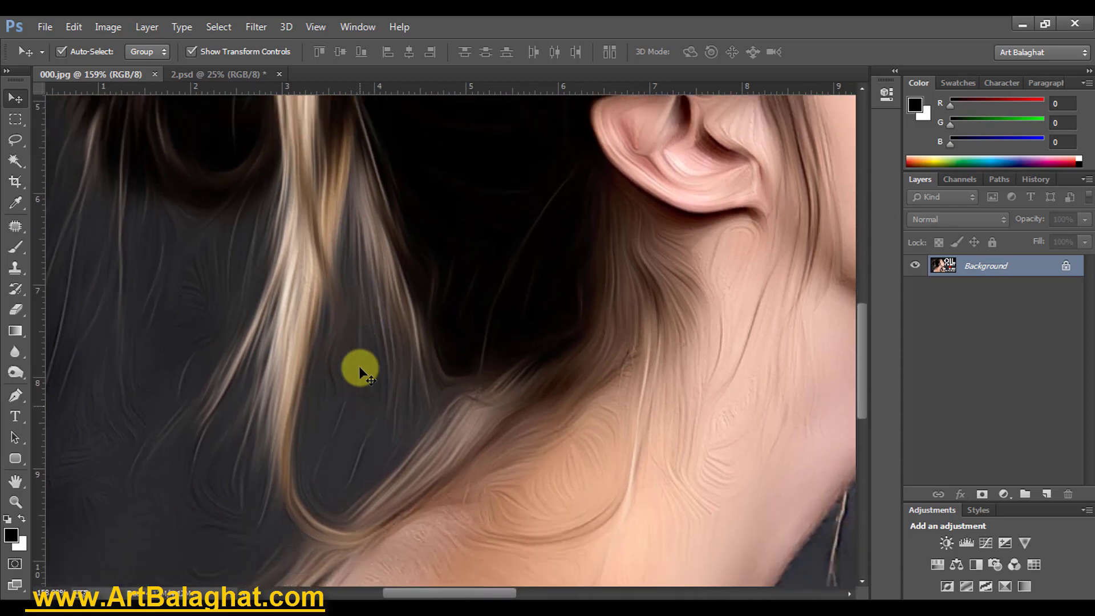
scroll(359, 366, down, 2)
scroll(357, 365, down, 2)
scroll(356, 359, up, 2)
scroll(355, 358, up, 1)
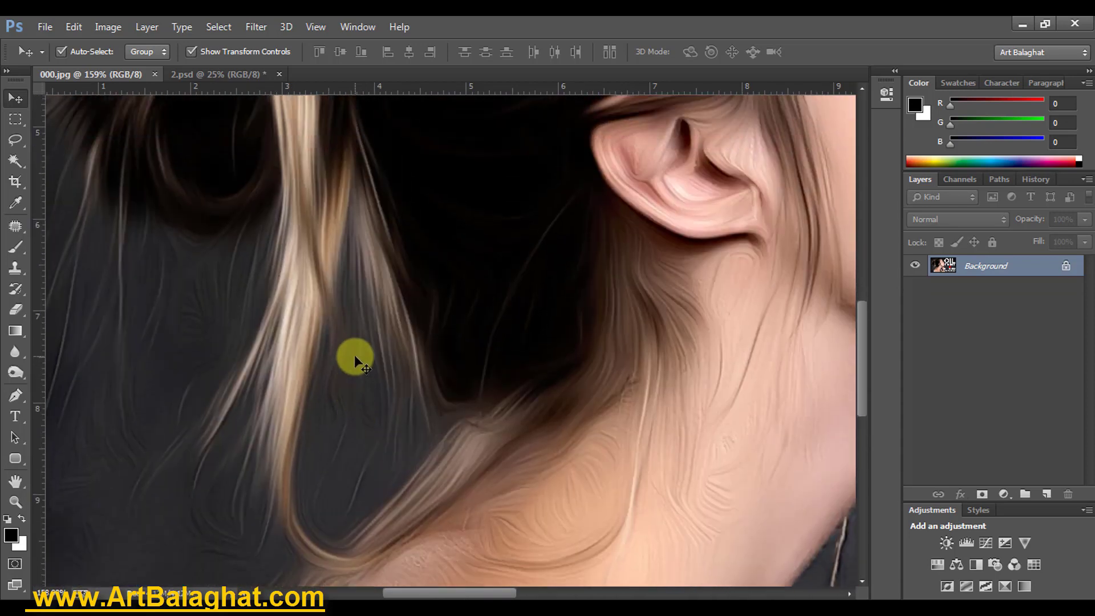
scroll(354, 357, up, 3)
scroll(353, 359, up, 1)
key(h)
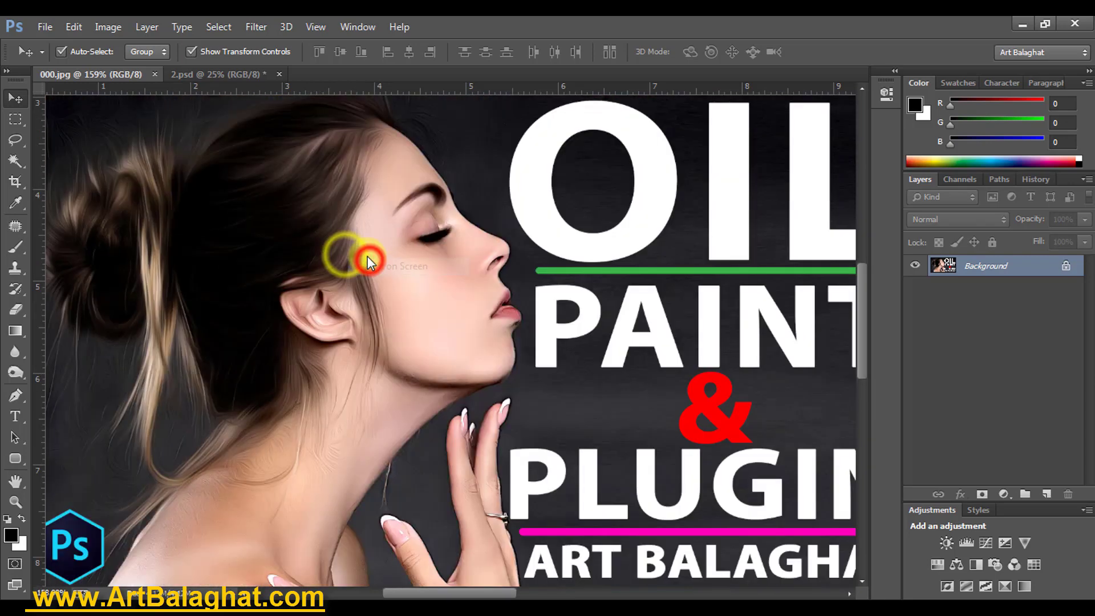
drag(351, 252, 301, 185)
drag(378, 190, 399, 215)
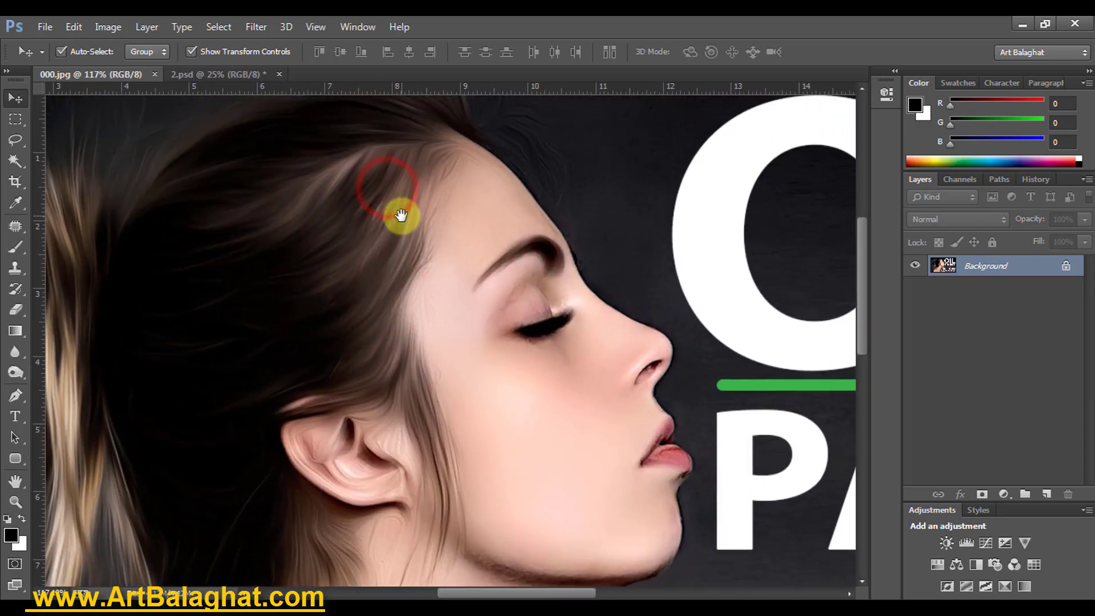
scroll(401, 218, up, 1)
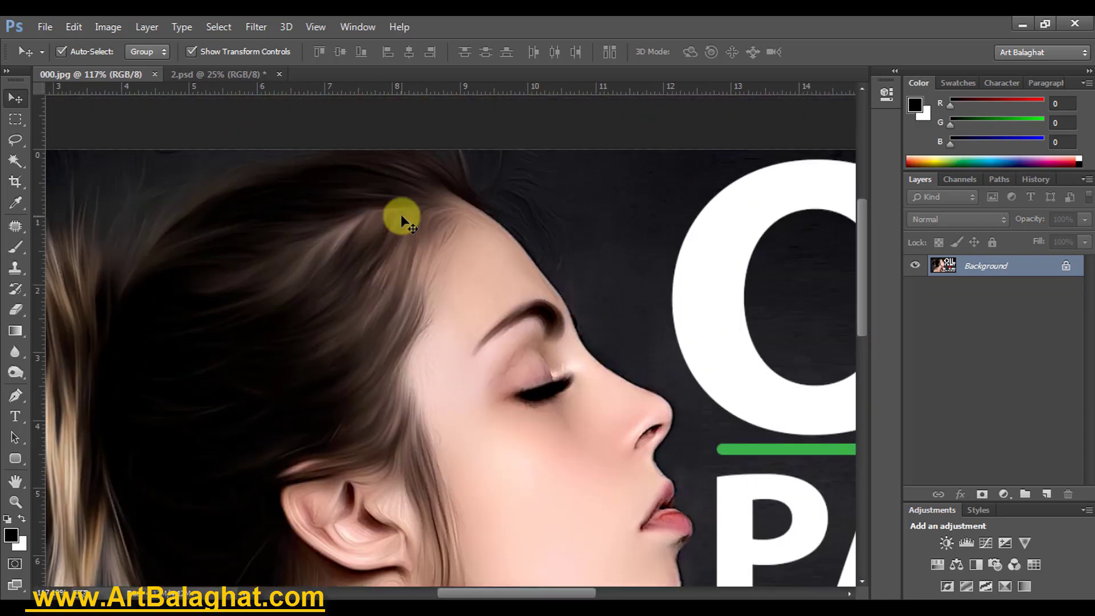
scroll(401, 215, down, 2)
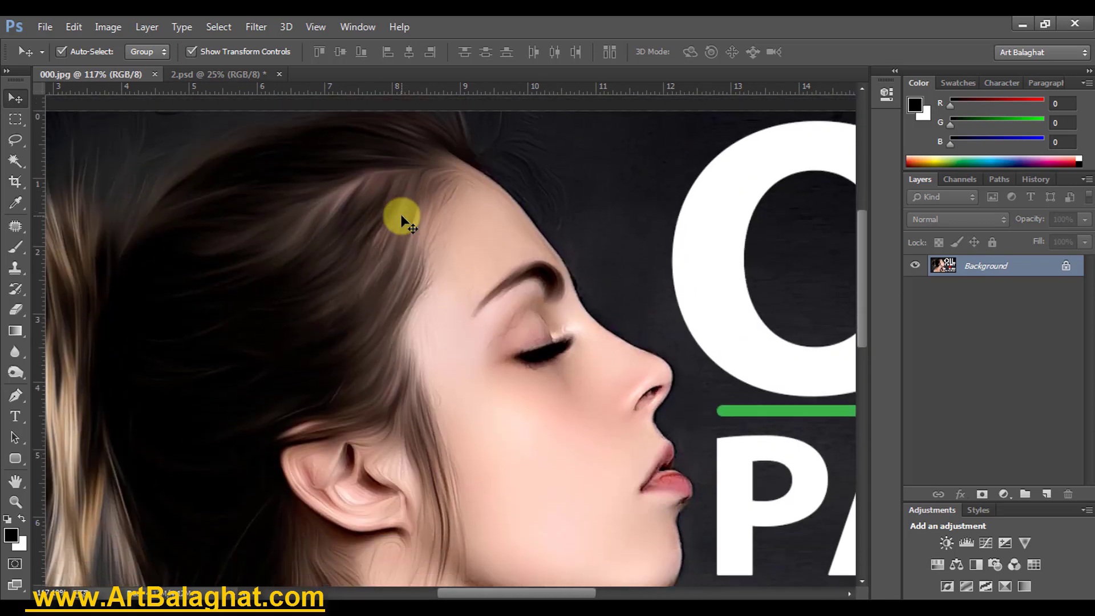
scroll(401, 216, down, 1)
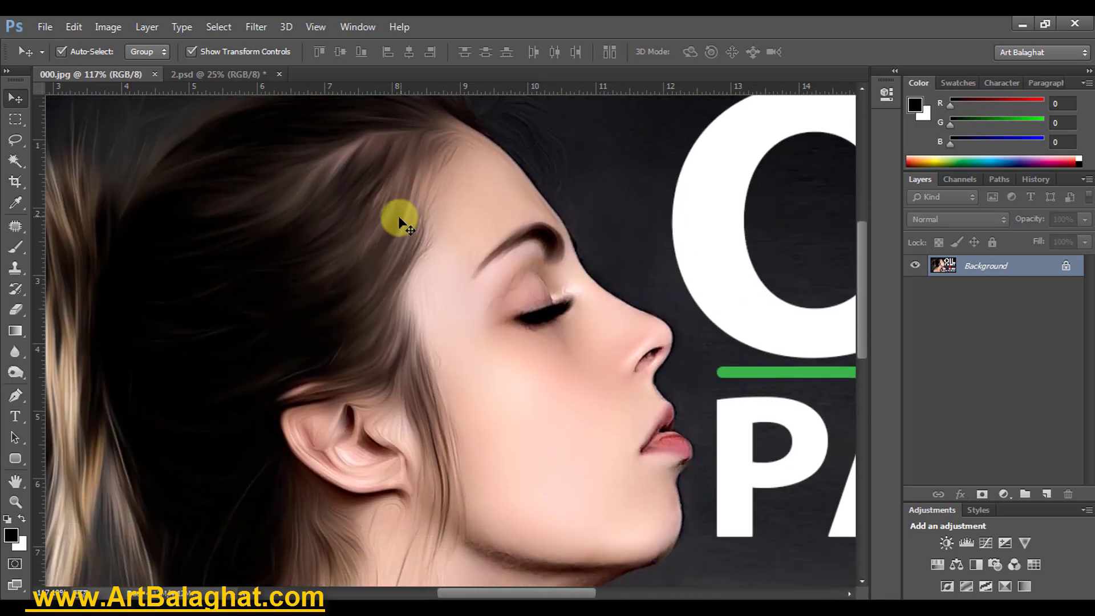
right_click(399, 217)
click(409, 224)
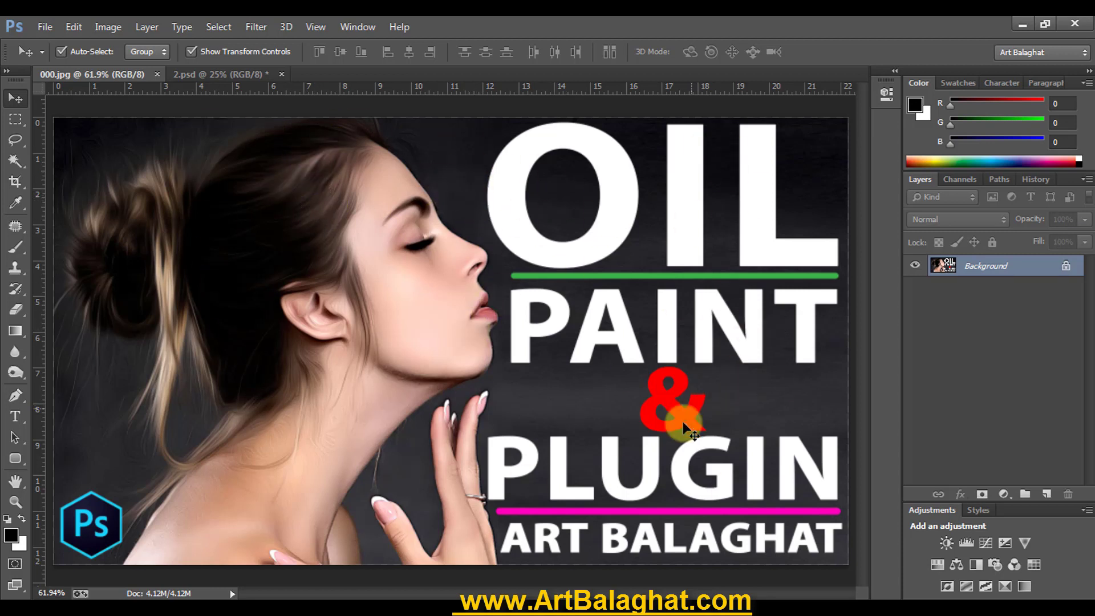
click(256, 27)
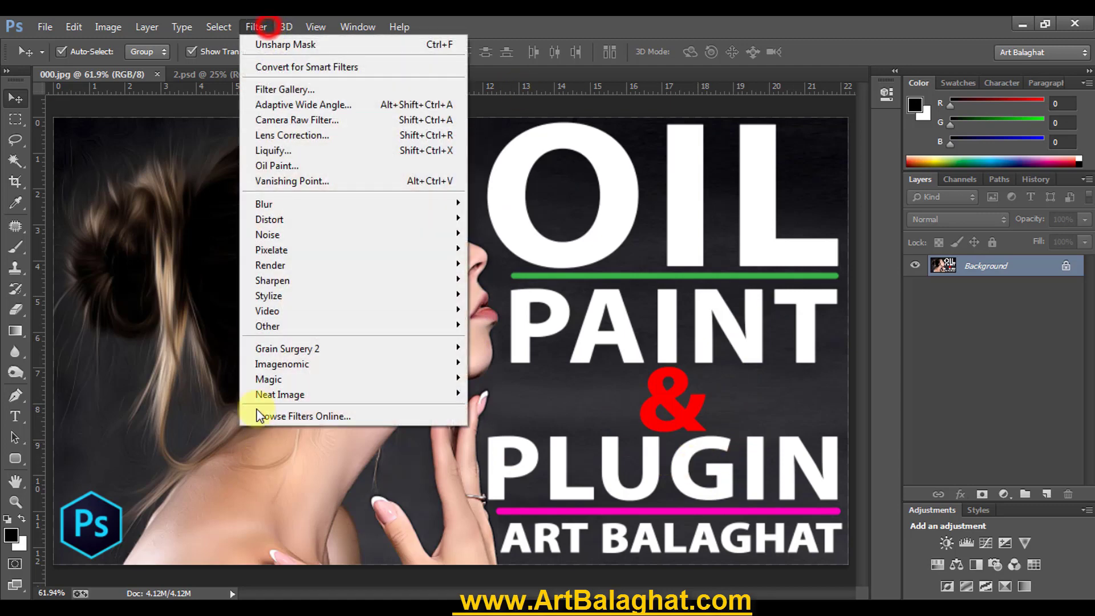
click(266, 349)
click(275, 379)
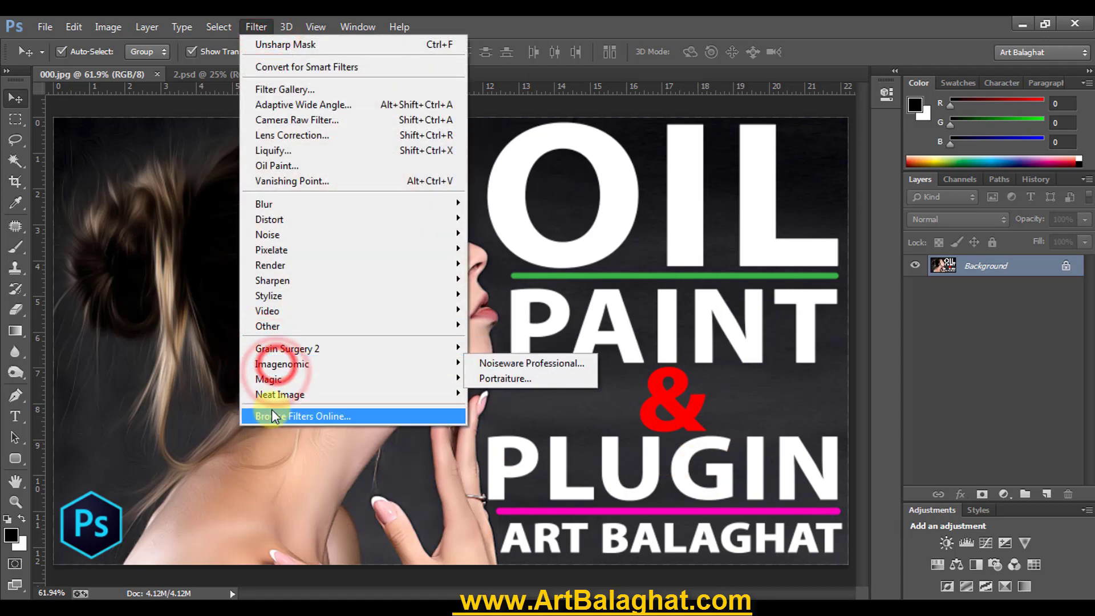
click(279, 356)
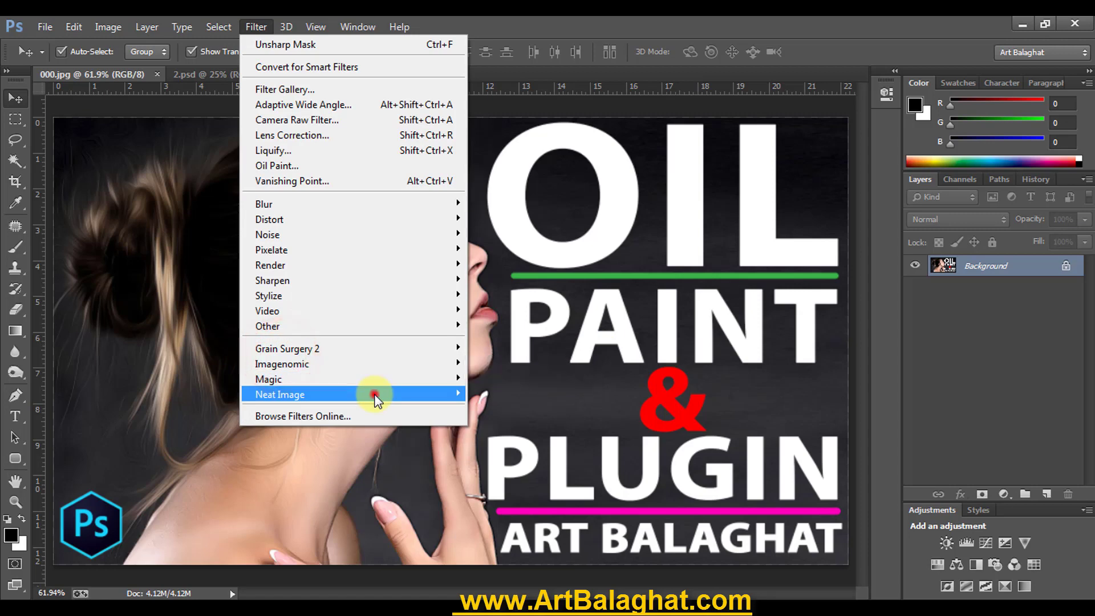
click(374, 394)
click(521, 23)
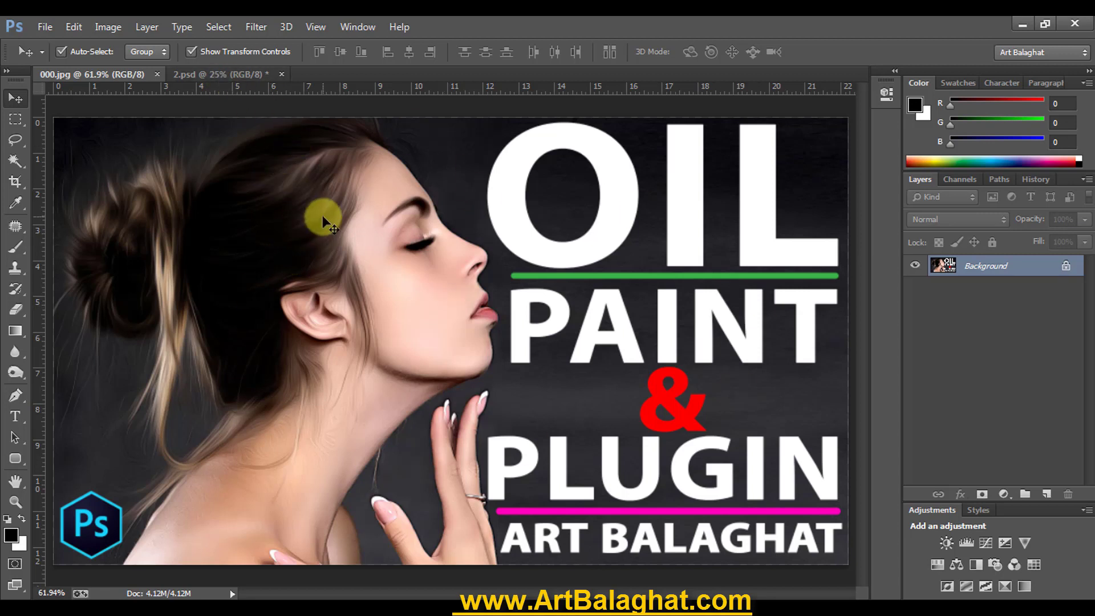
Step: Close the finished 000.jpg image without saving changes
key(ctrl+w)
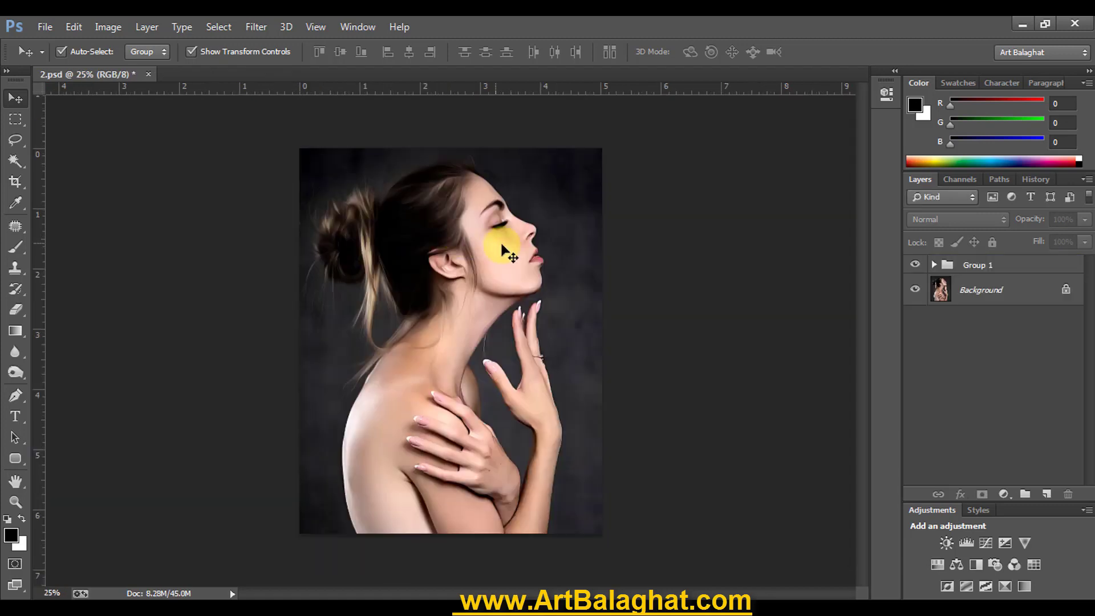
key(ctrl+w)
click(639, 253)
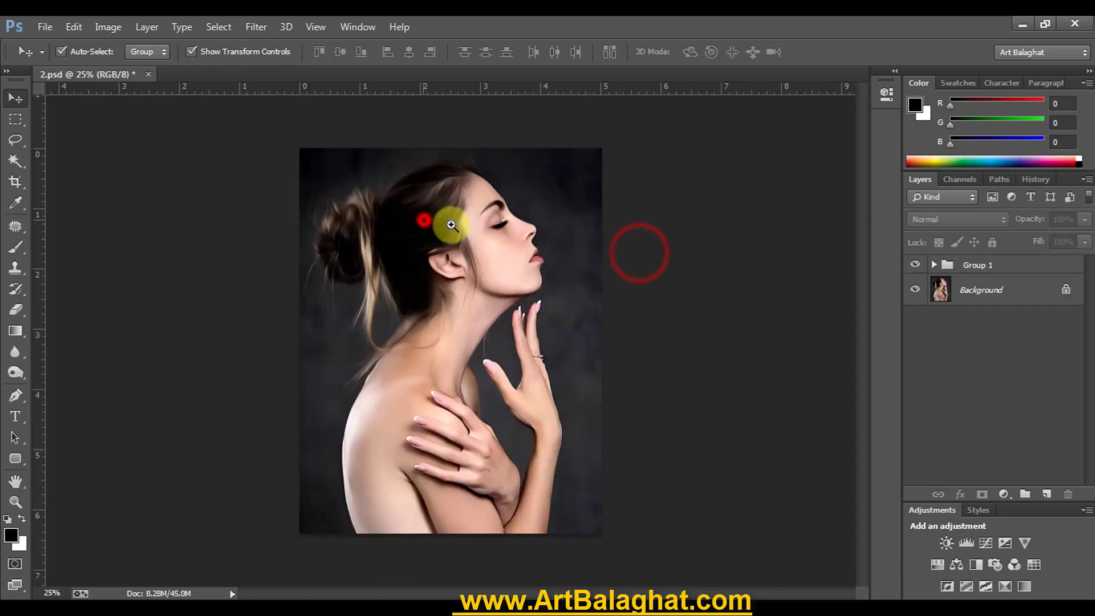
Step: Compare painted and original versions in 2.psd by toggling Group 1's visibility, then fit on screen
drag(424, 221, 492, 247)
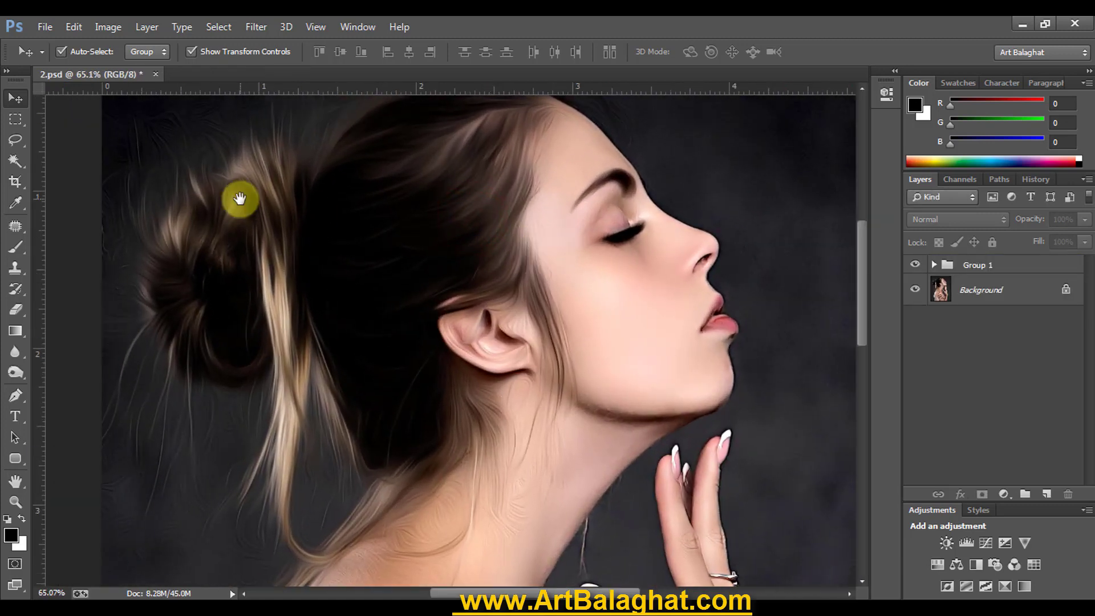
drag(240, 199, 249, 203)
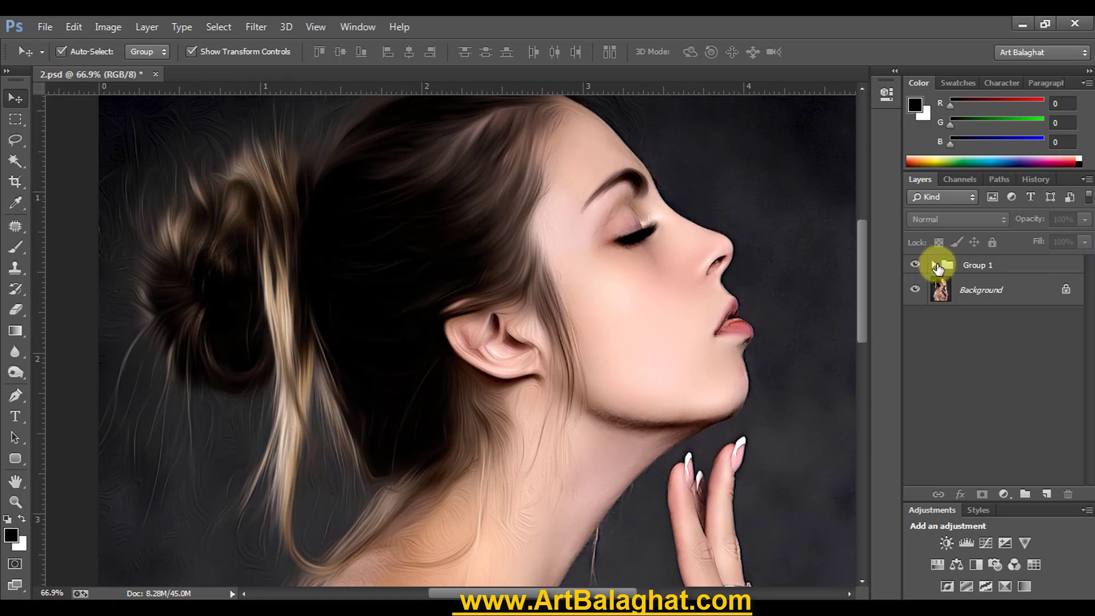
click(916, 265)
click(916, 265)
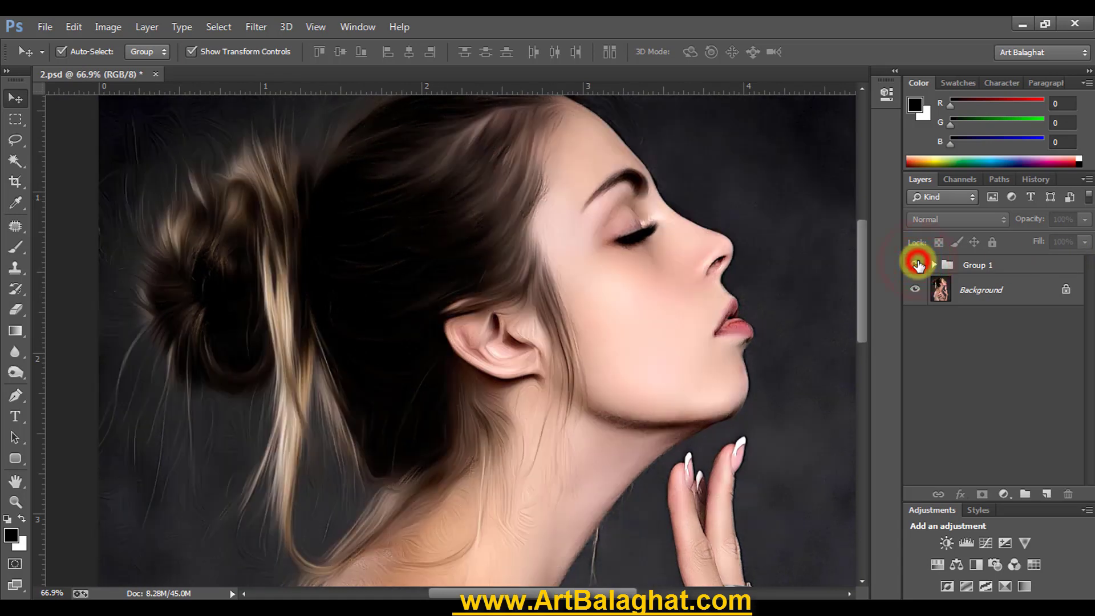
drag(513, 208, 552, 218)
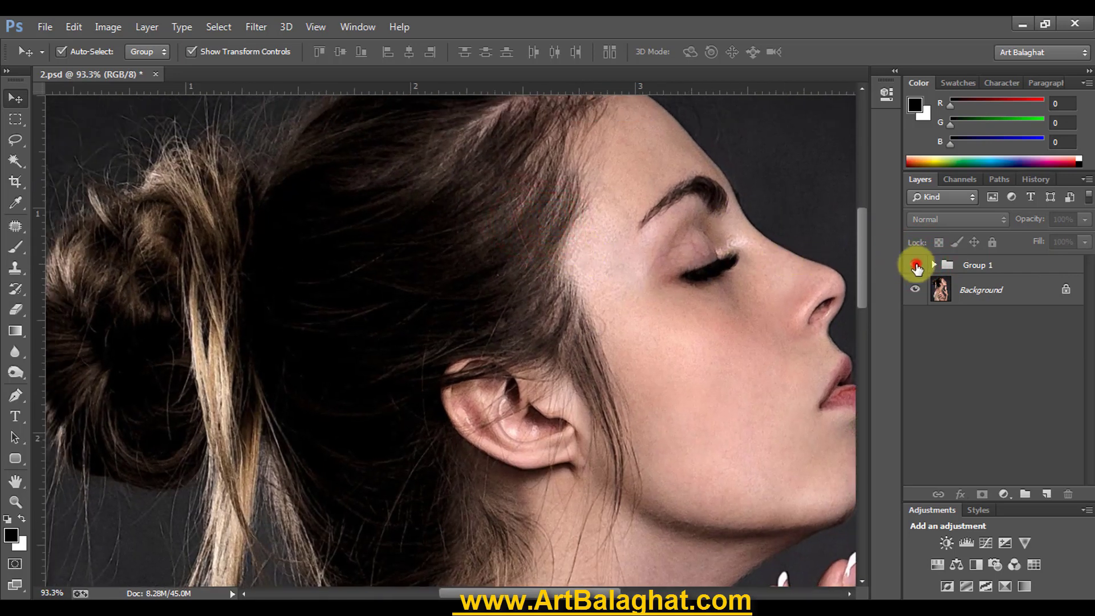
click(915, 265)
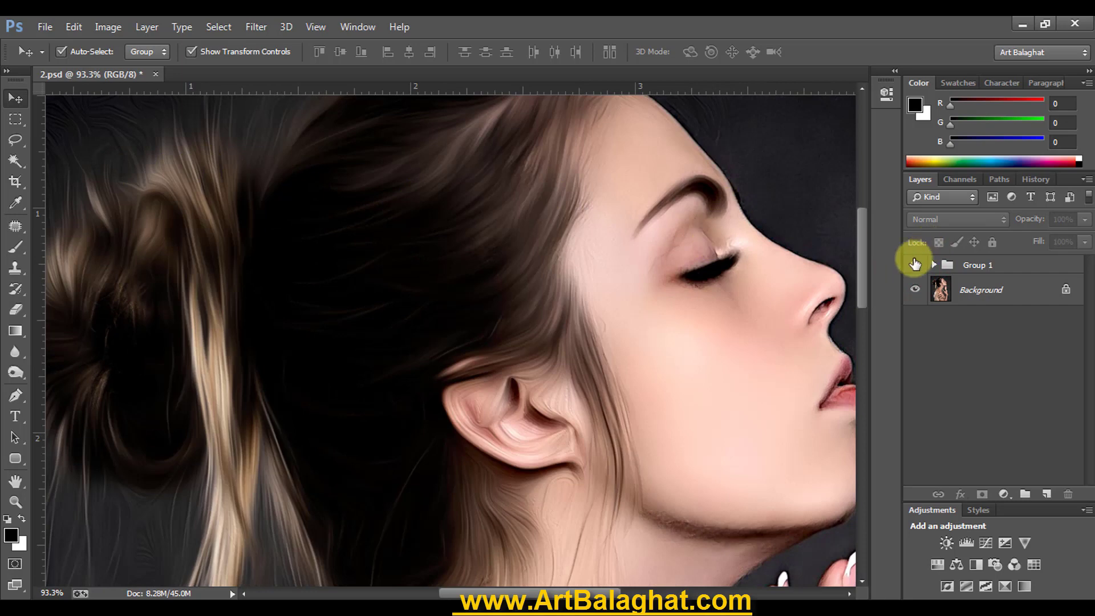
click(915, 265)
click(914, 265)
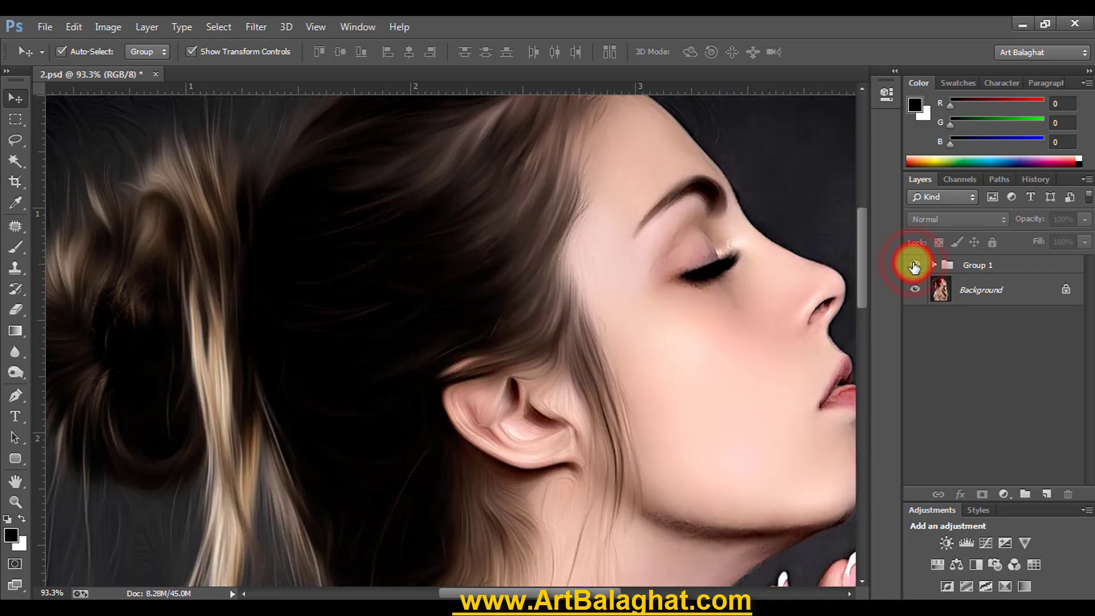
click(914, 264)
click(914, 265)
right_click(291, 240)
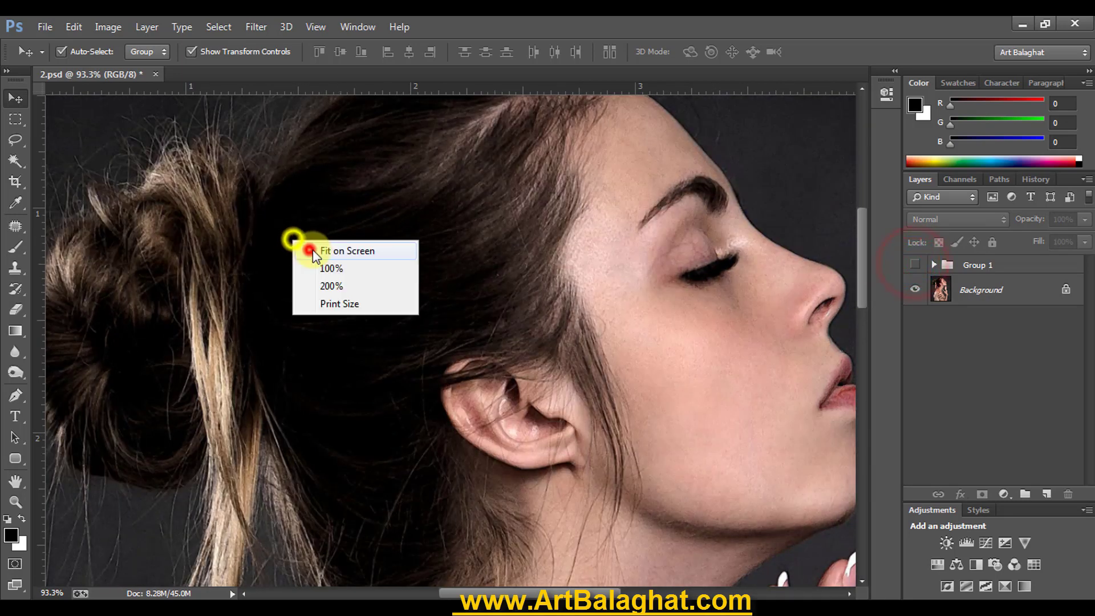
click(308, 251)
Step: Close 2.psd without saving, view the folder as Large icons, and open 1.jpg in Photoshop
key(ctrl+w)
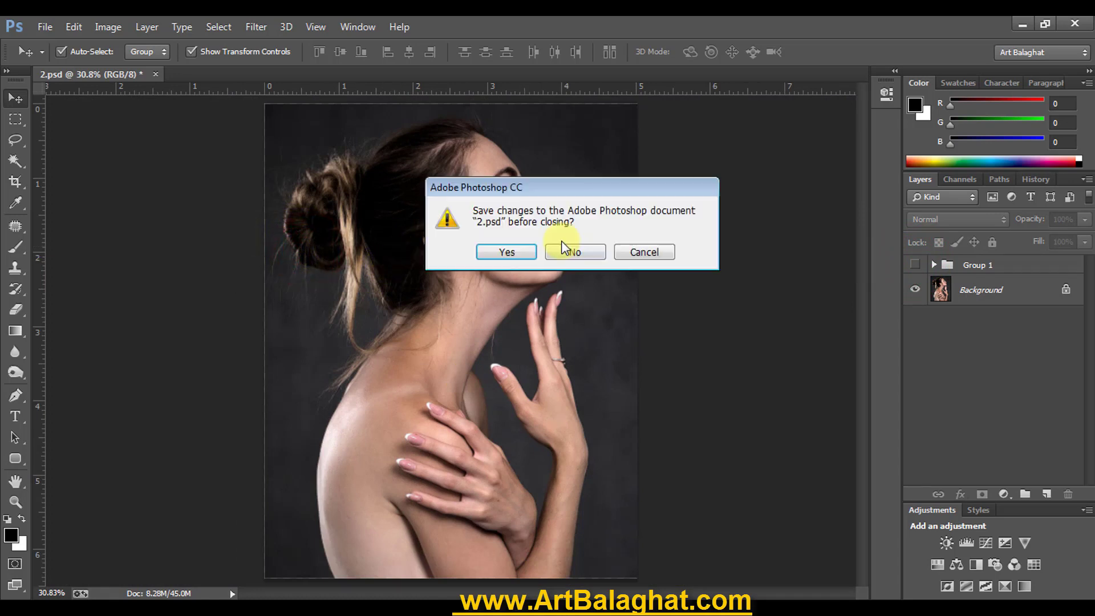
click(551, 254)
mouse_move(452, 572)
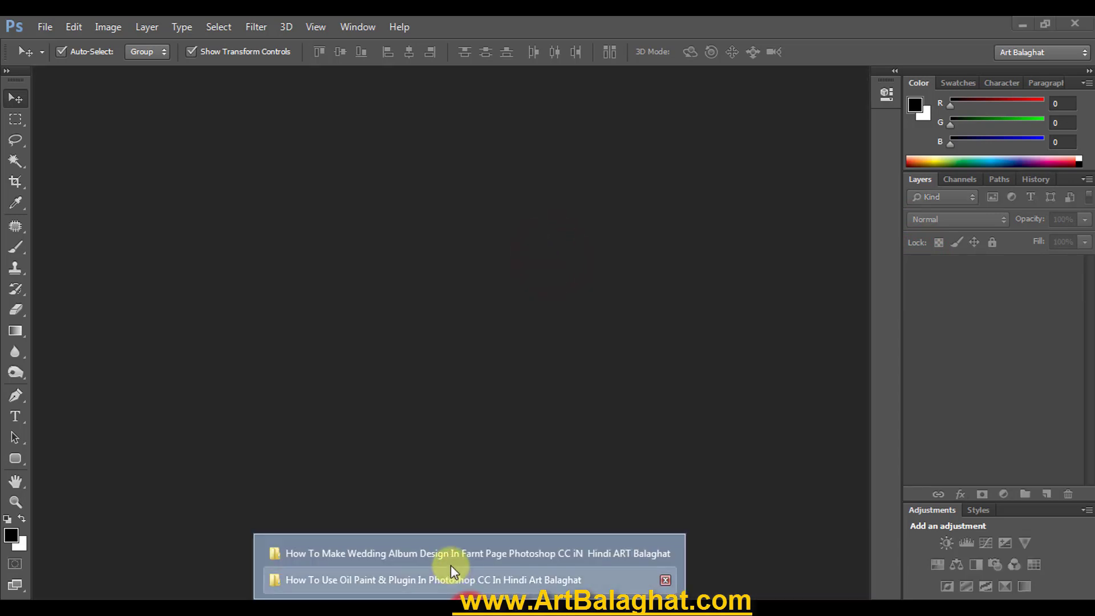
click(445, 580)
right_click(468, 180)
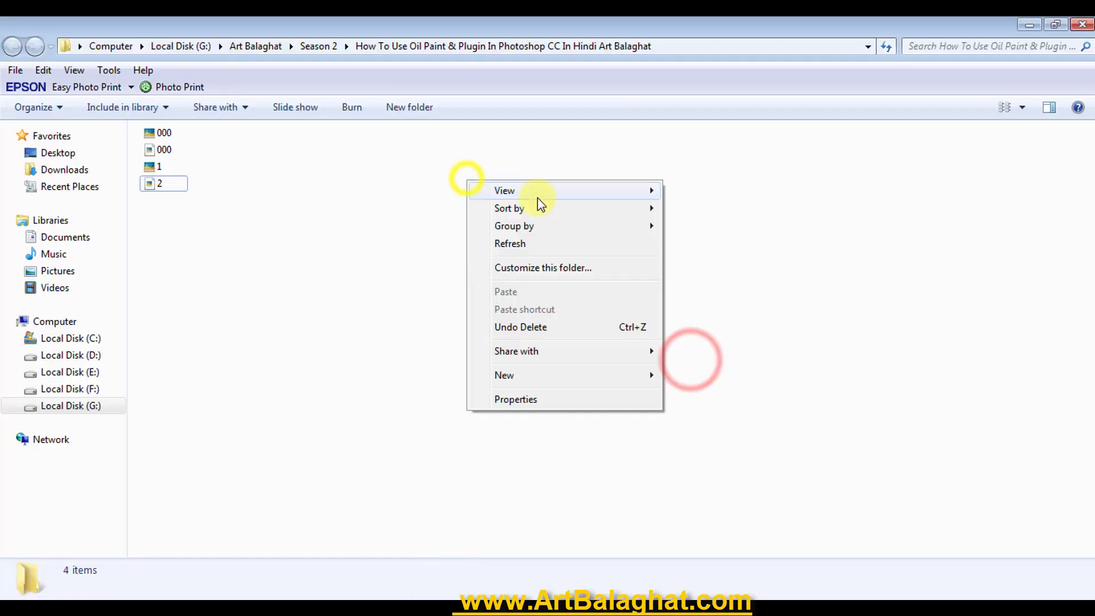
click(710, 209)
click(353, 171)
mouse_move(353, 171)
mouse_down()
mouse_move(422, 570)
mouse_move(426, 302)
mouse_up()
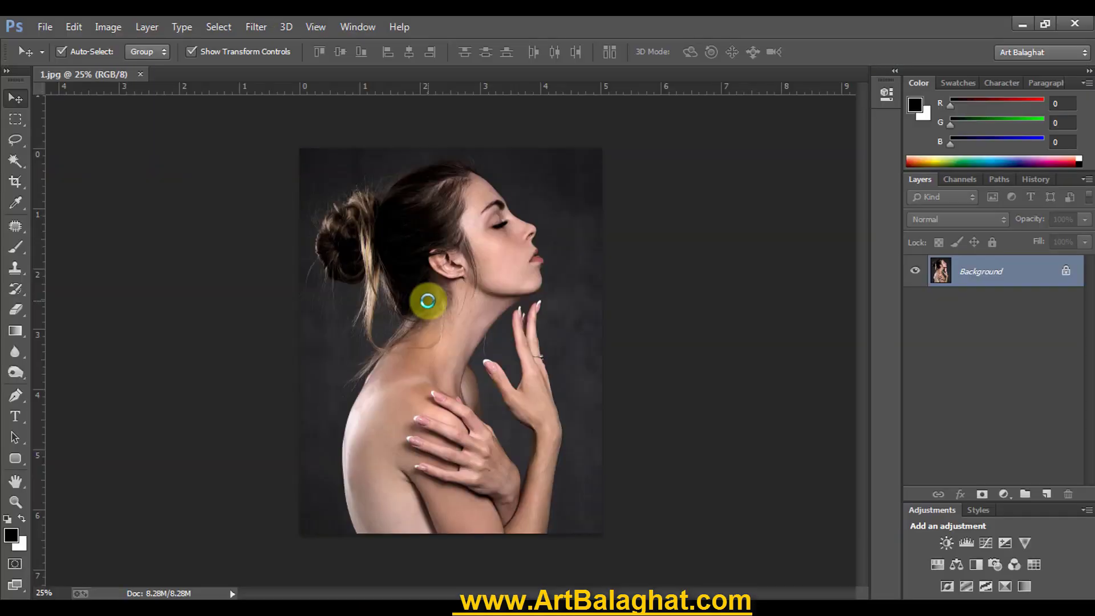
drag(463, 200, 562, 282)
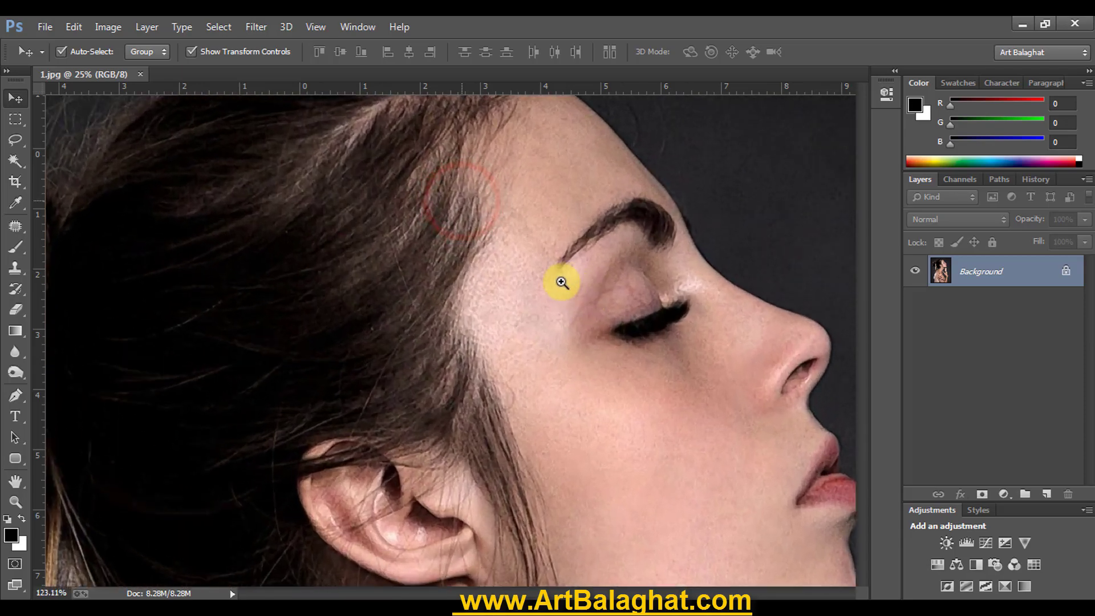
key(ctrl+0)
drag(299, 234, 564, 240)
click(564, 240)
click(567, 244)
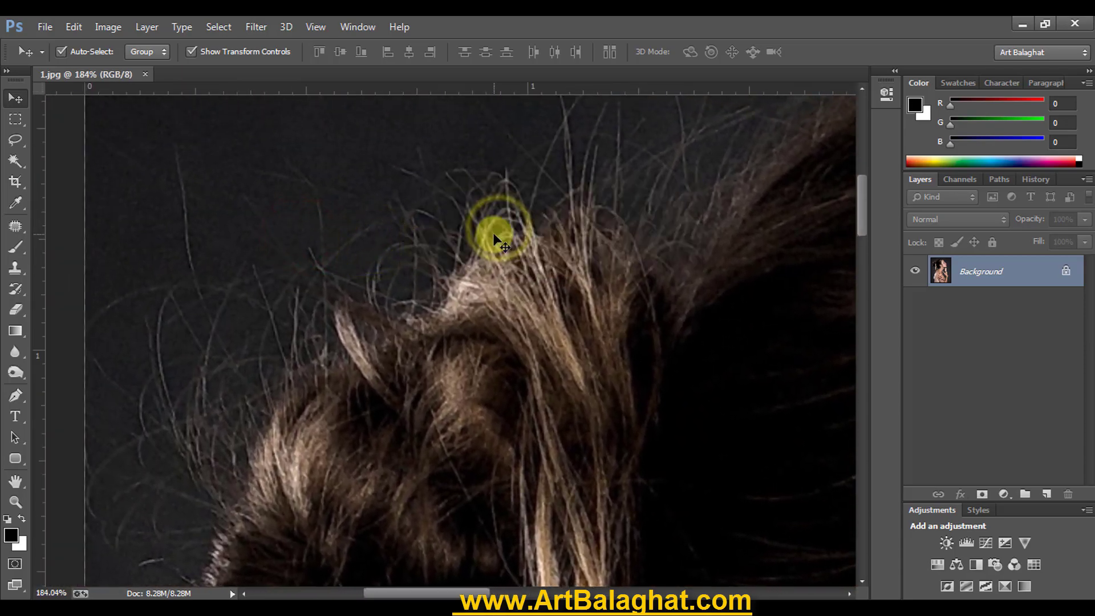
right_click(506, 243)
click(508, 244)
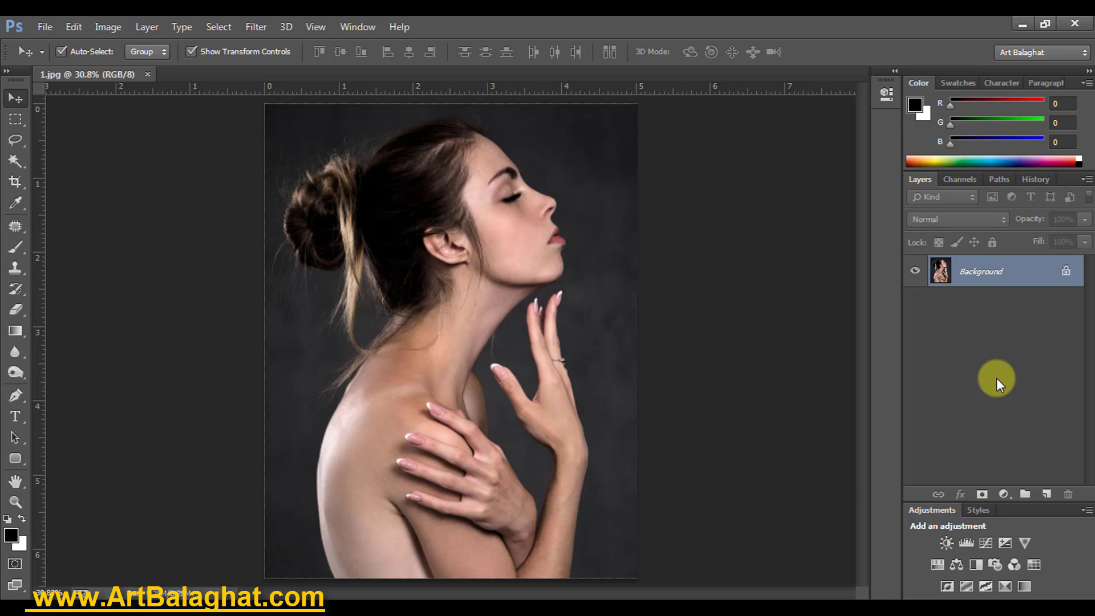
Step: Duplicate the Background layer twice into Background copy and Background copy 2, selecting the top copy
right_click(992, 270)
click(972, 308)
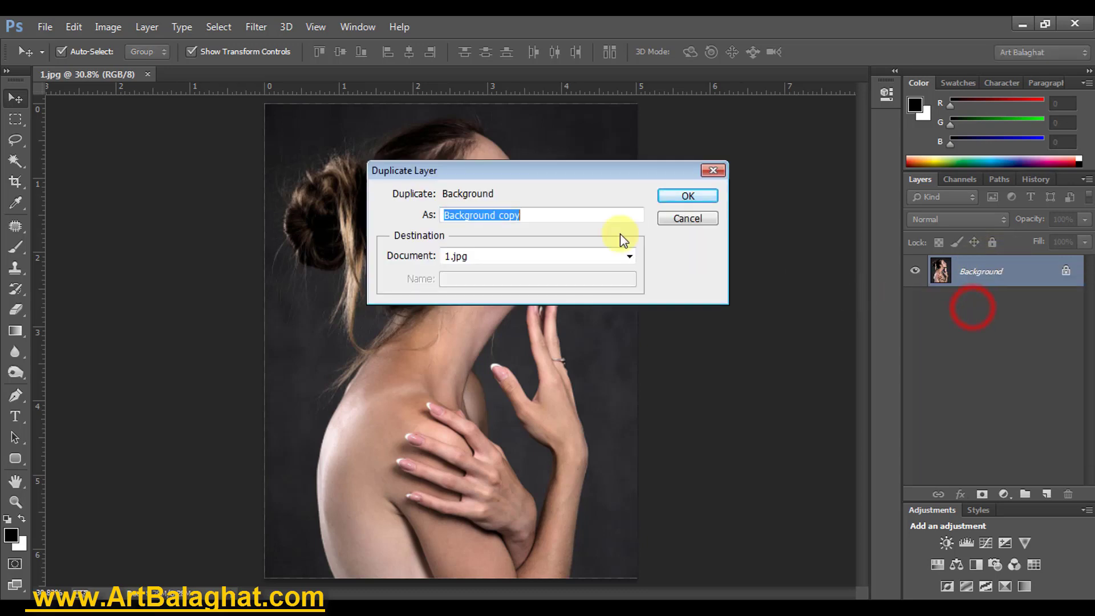
key(Return)
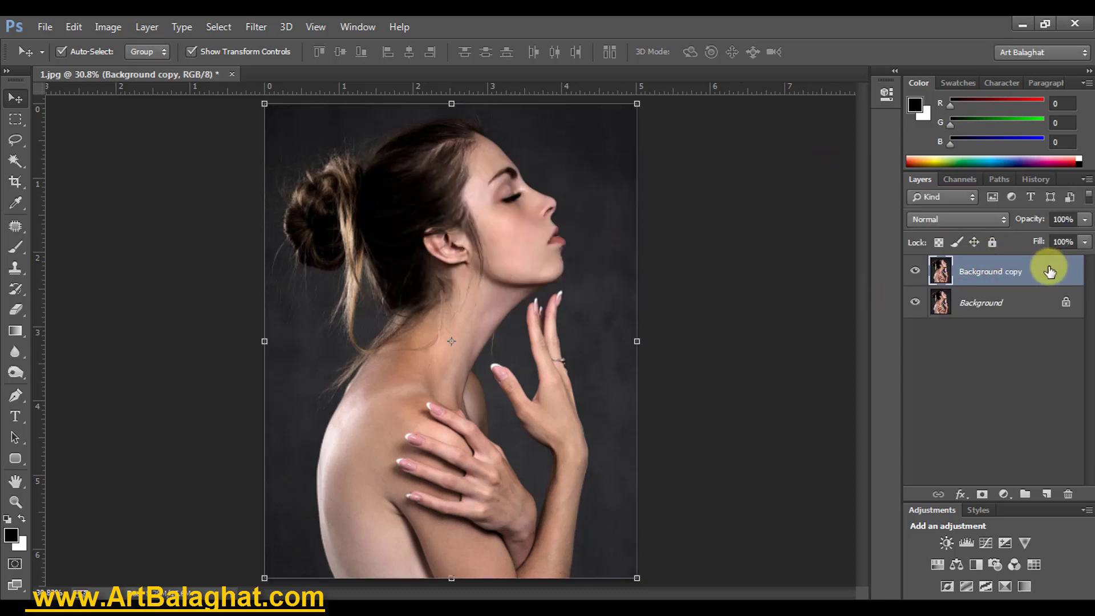
right_click(1008, 274)
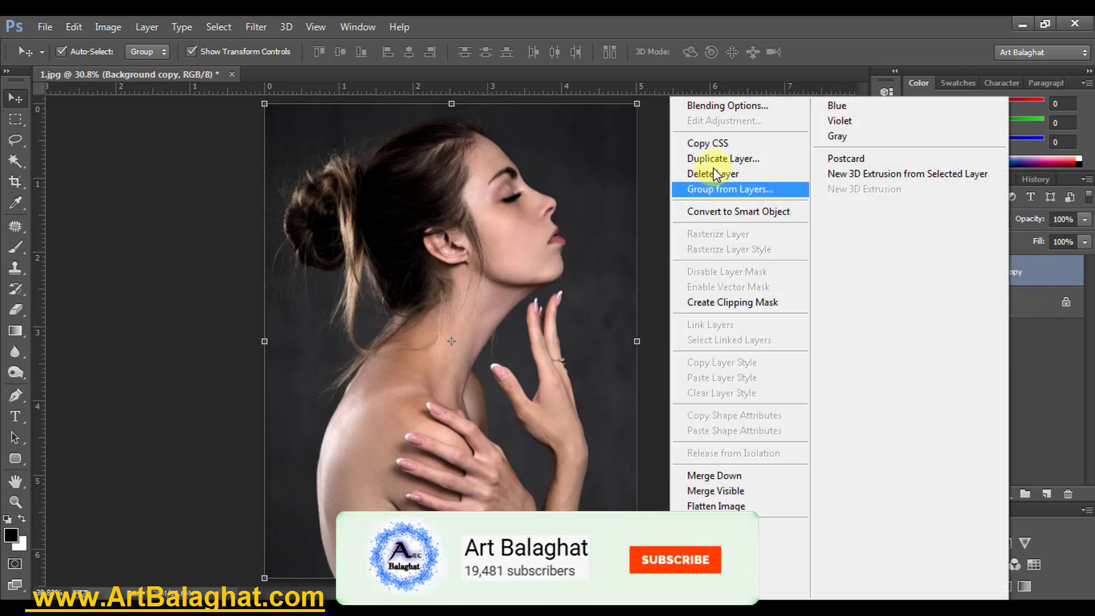
click(714, 159)
click(676, 199)
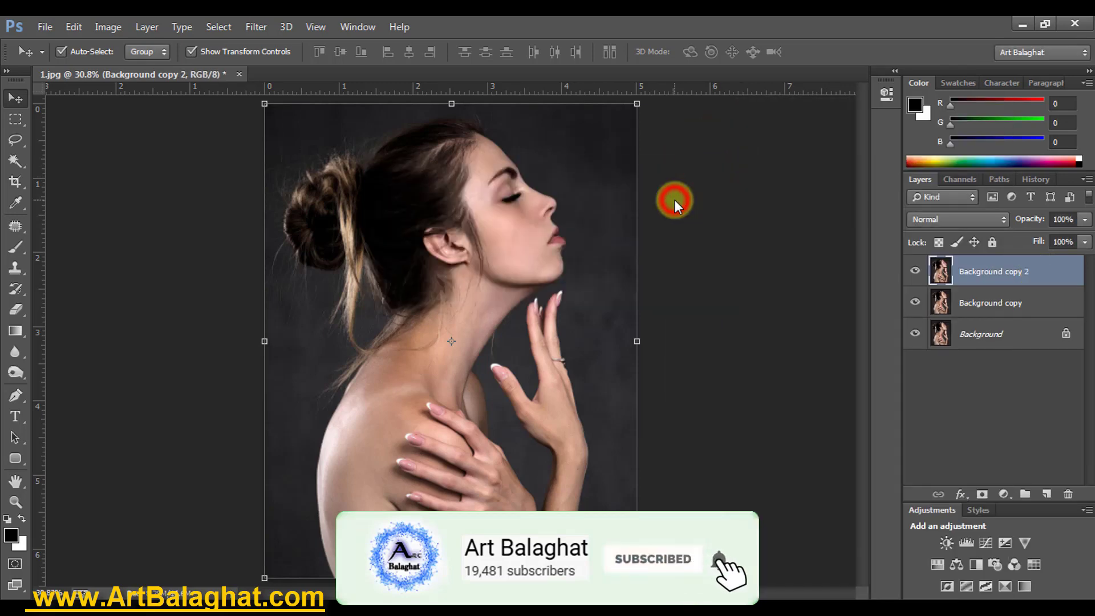
click(971, 330)
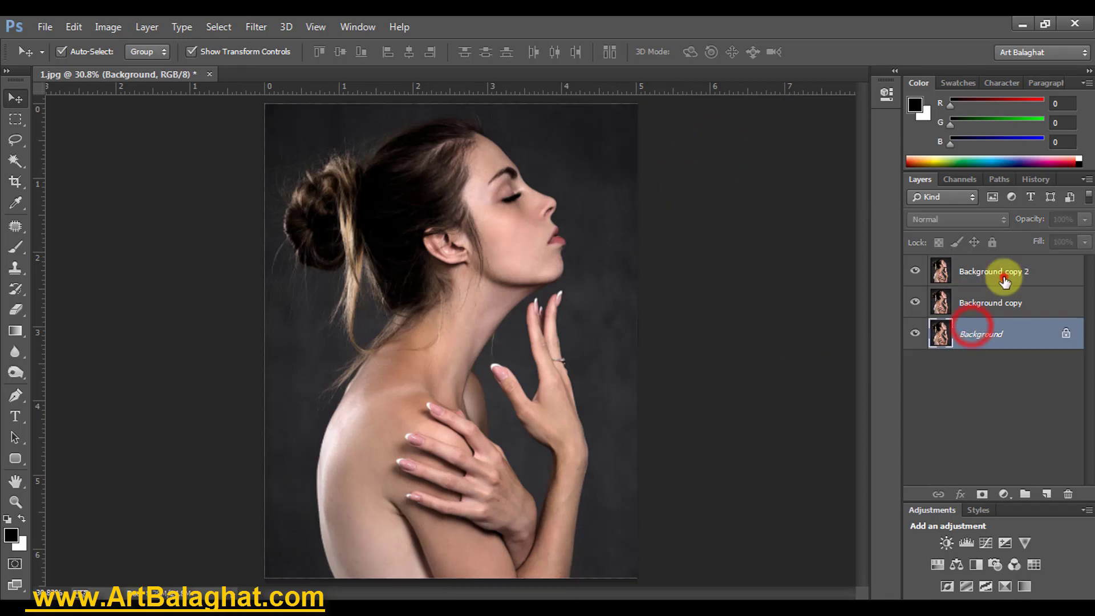
click(1004, 278)
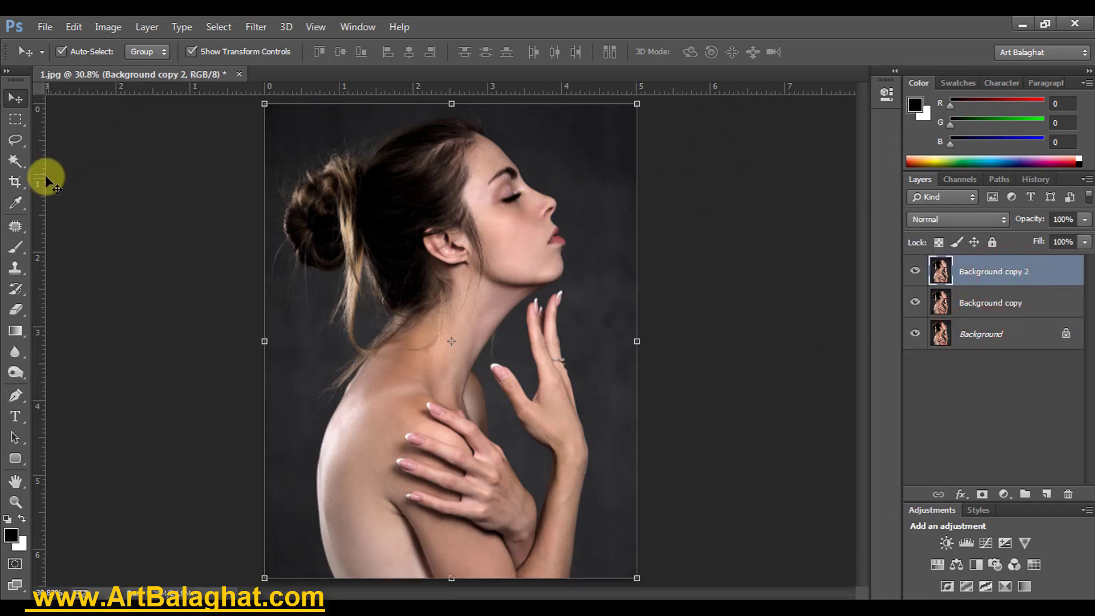
Step: Try the Crop tool, cancel the crop, and return to the Move tool
click(16, 182)
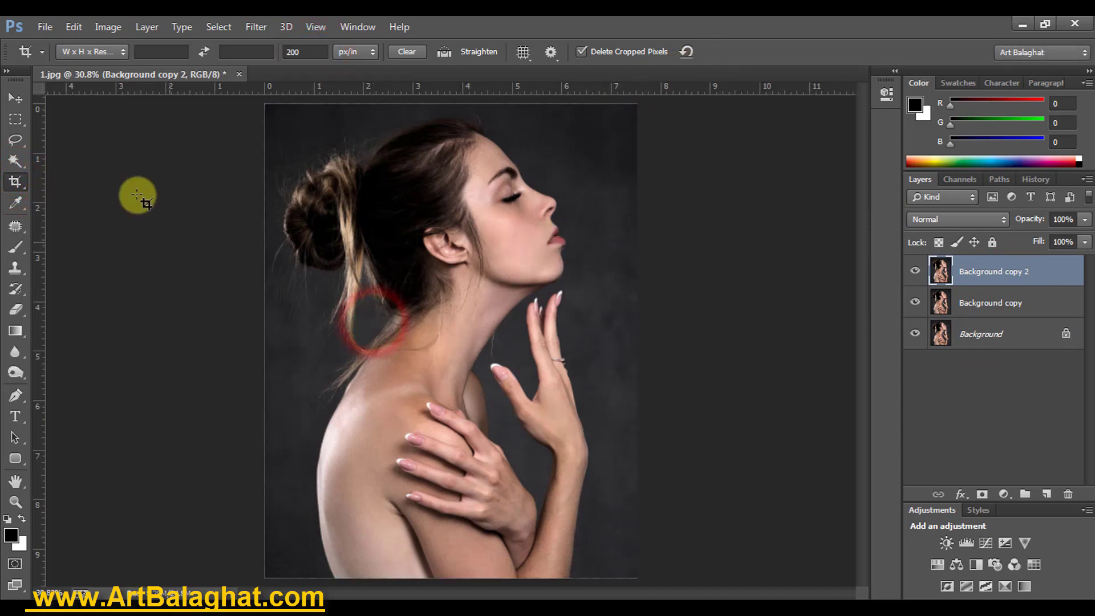
click(15, 97)
click(16, 181)
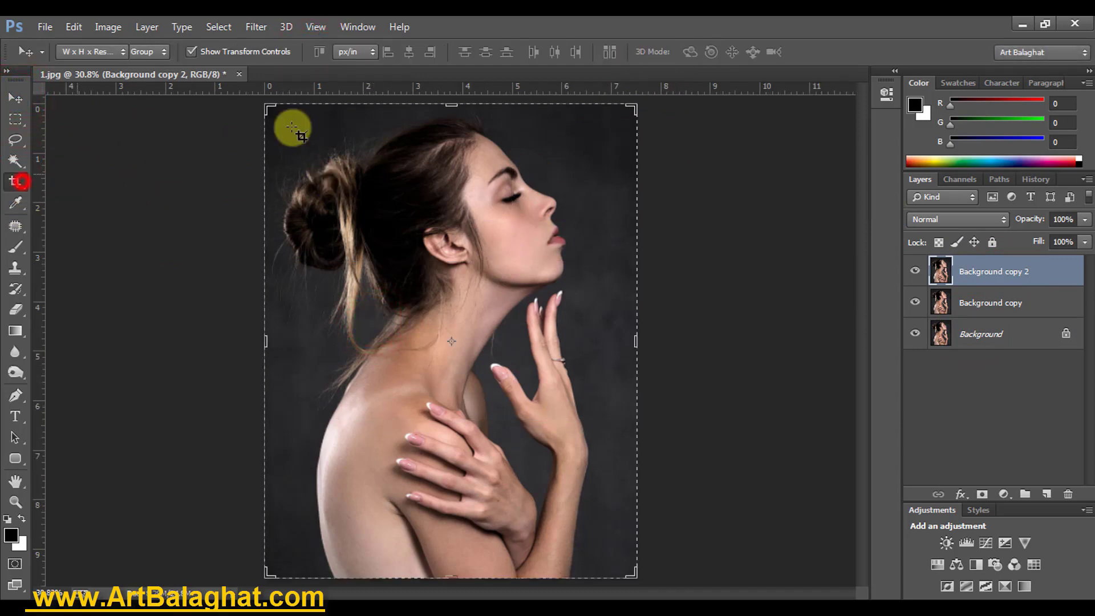
right_click(317, 147)
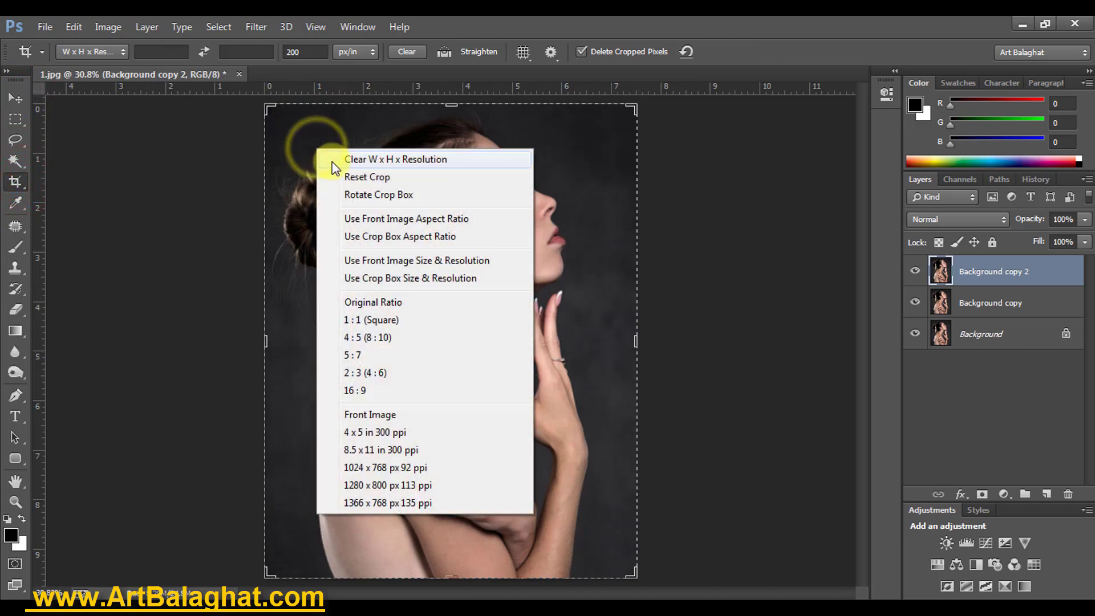
click(589, 136)
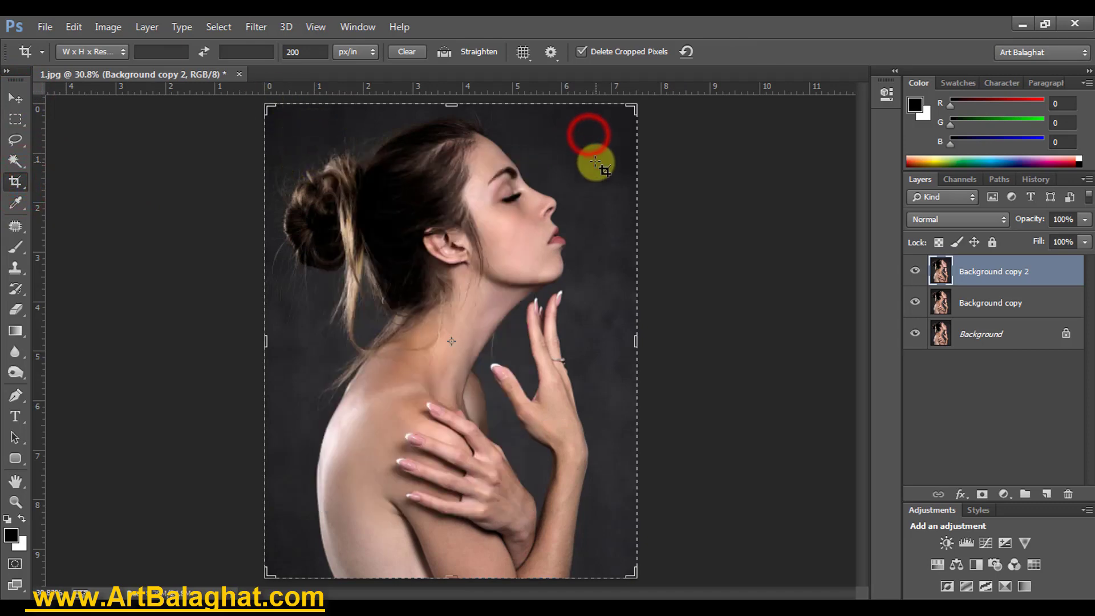
key(Return)
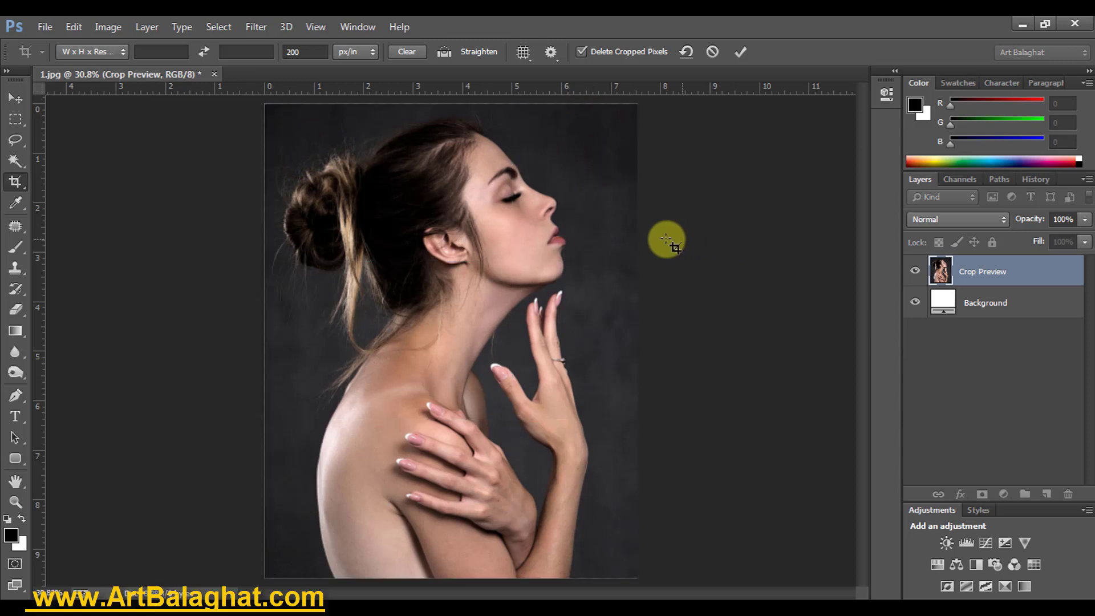
click(14, 100)
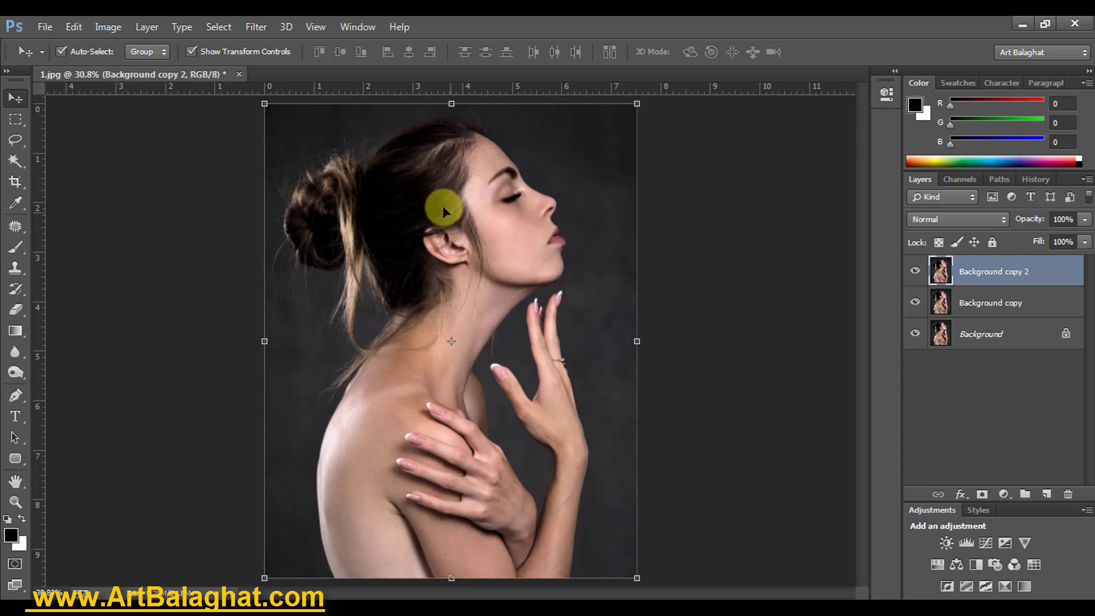
Step: Zoom in on the face and open the Filter menu
drag(451, 197, 557, 220)
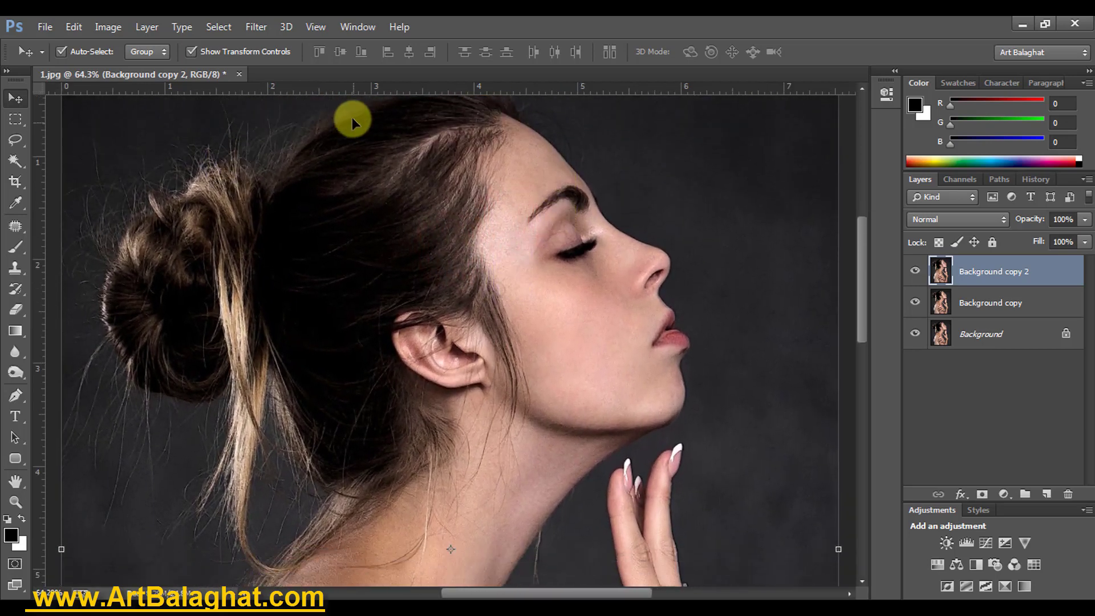
click(255, 26)
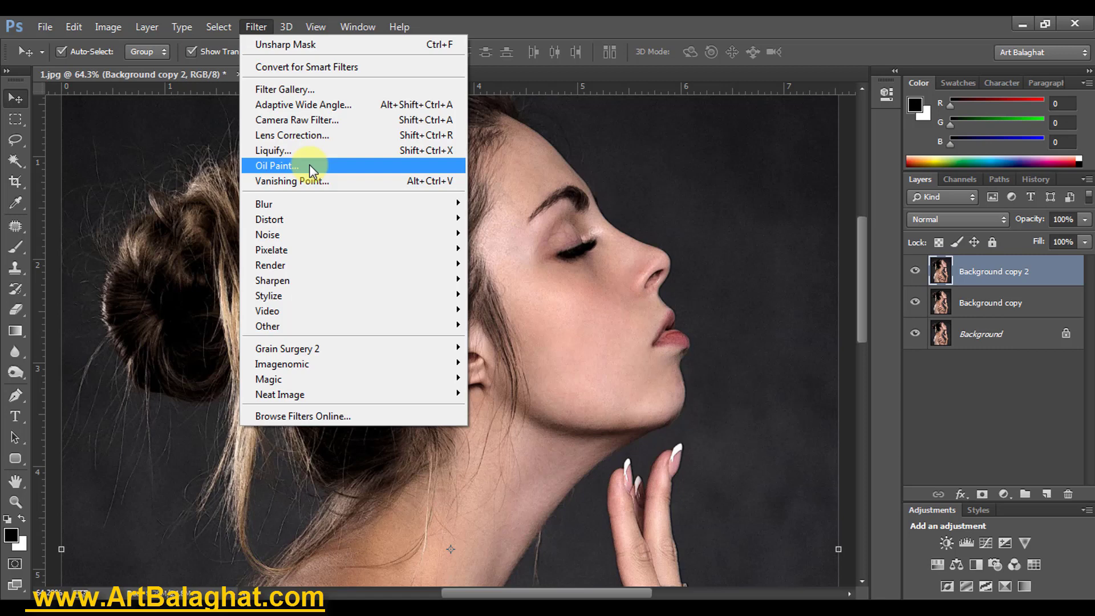
Step: Open the Oil Paint filter and view its preview at 100% on the hair bun
click(311, 164)
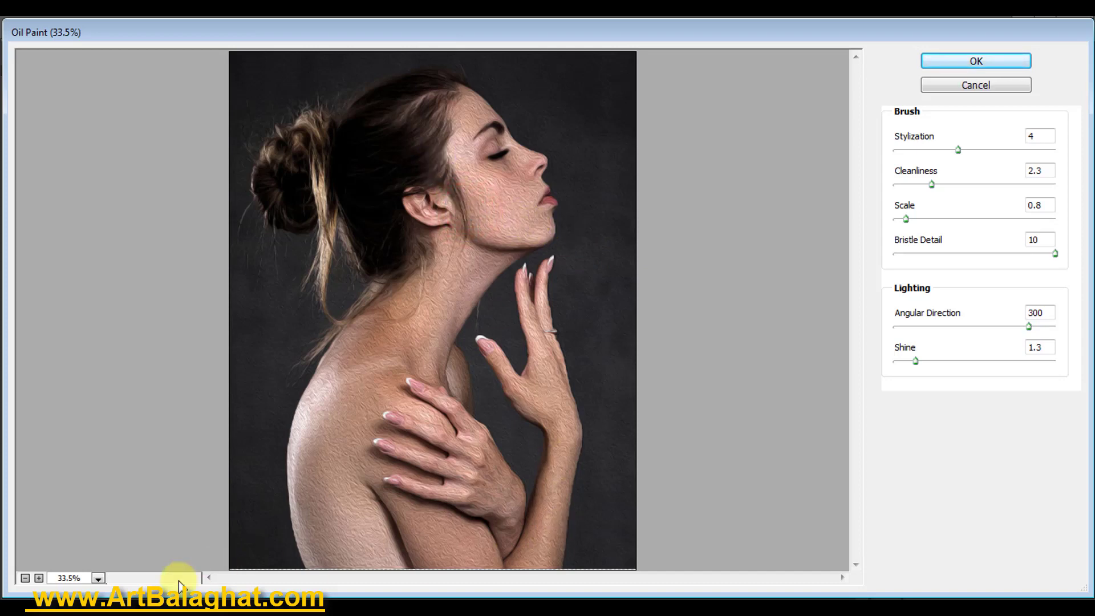
click(38, 578)
drag(382, 146, 380, 255)
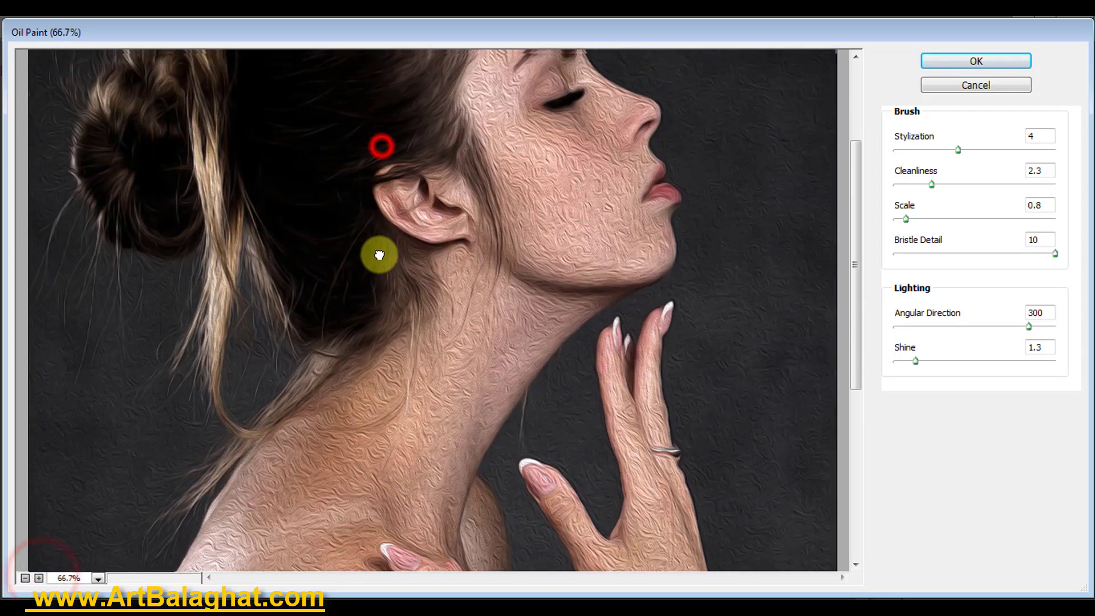
drag(318, 223, 313, 221)
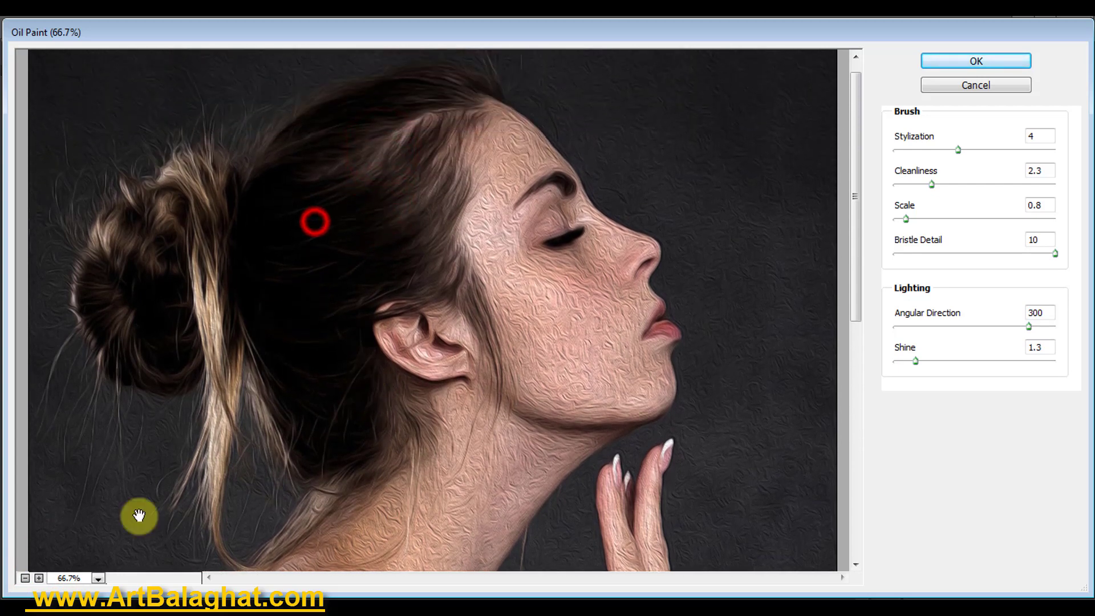
click(38, 578)
drag(169, 226, 313, 247)
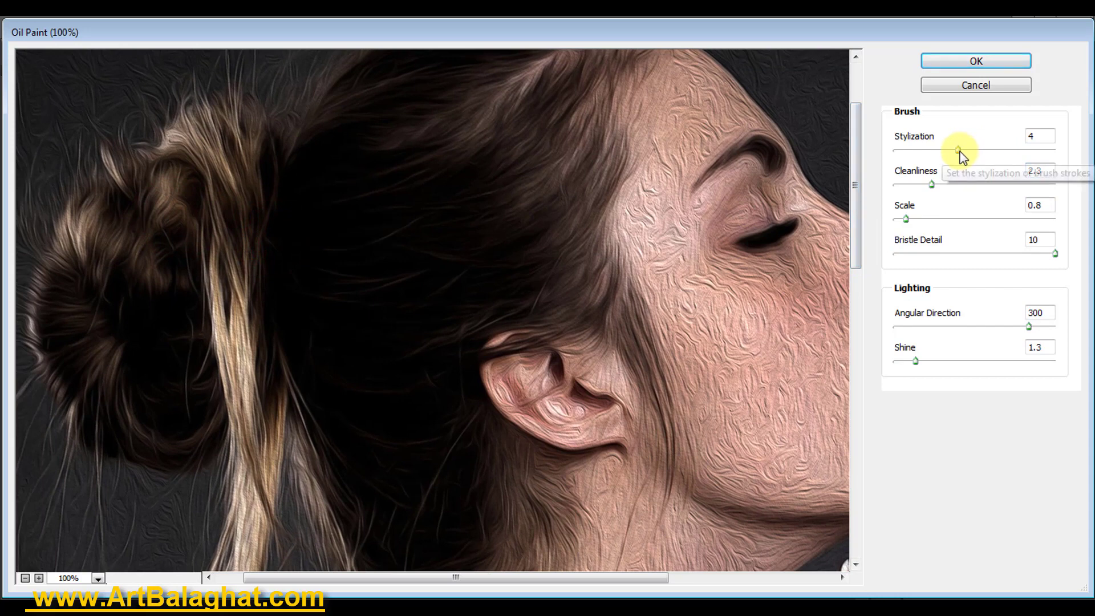
Step: Set Oil Paint Stylization and Cleanliness both to 10 and apply the filter
drag(959, 151, 1066, 159)
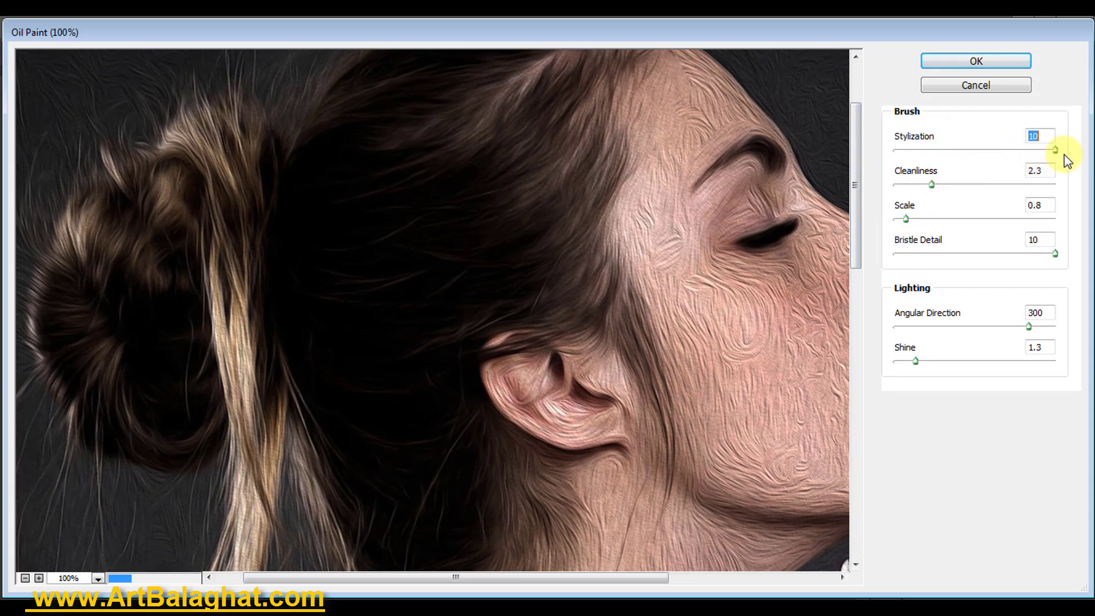
click(388, 274)
click(430, 266)
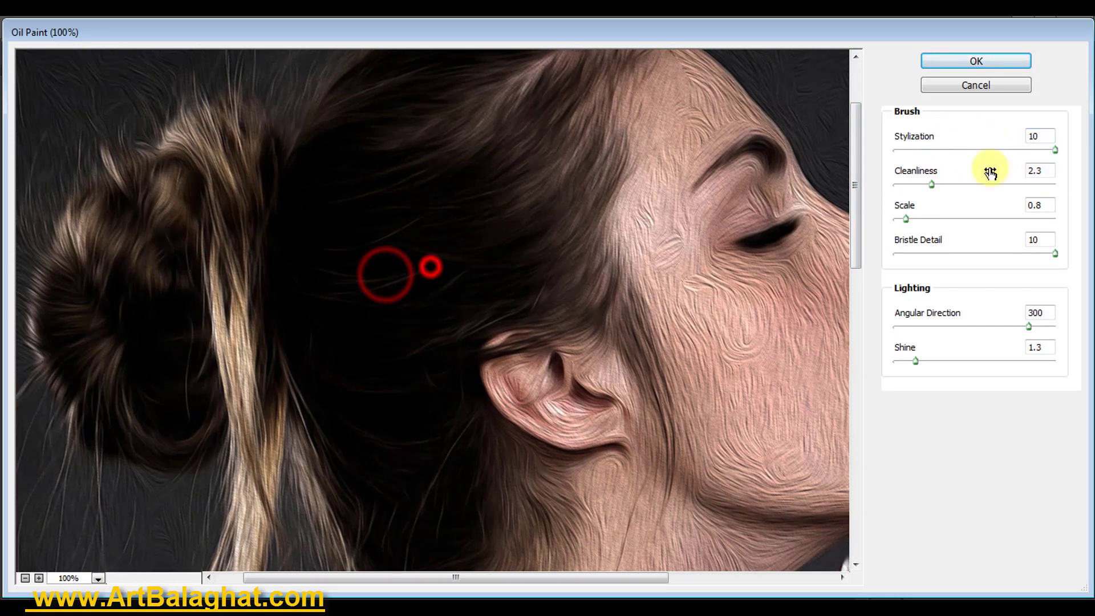
click(1016, 184)
drag(1053, 189, 1062, 183)
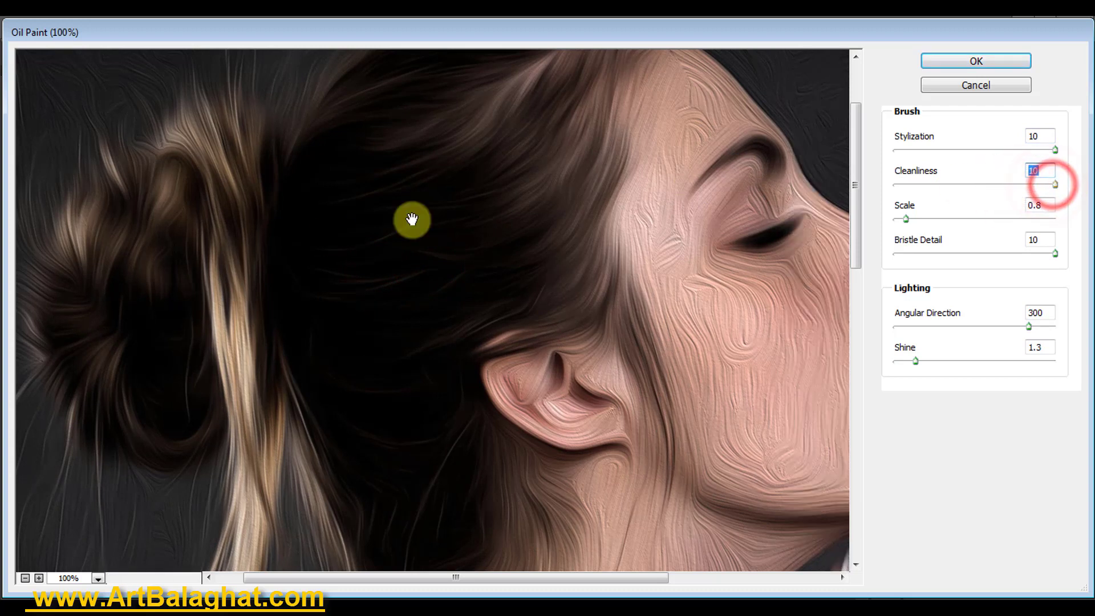
click(331, 236)
drag(455, 254, 450, 247)
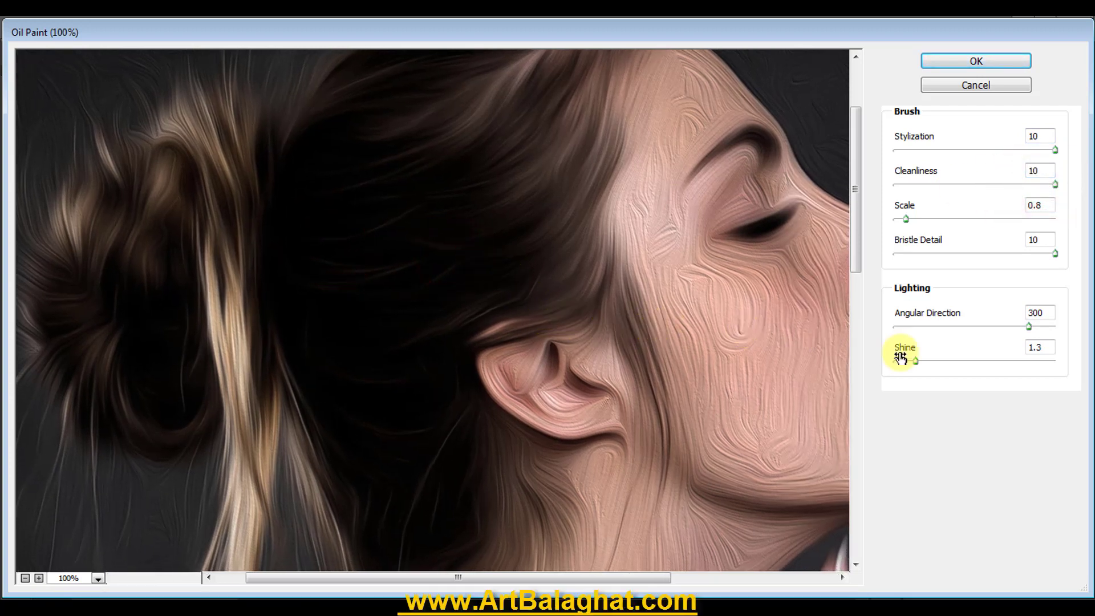
click(963, 63)
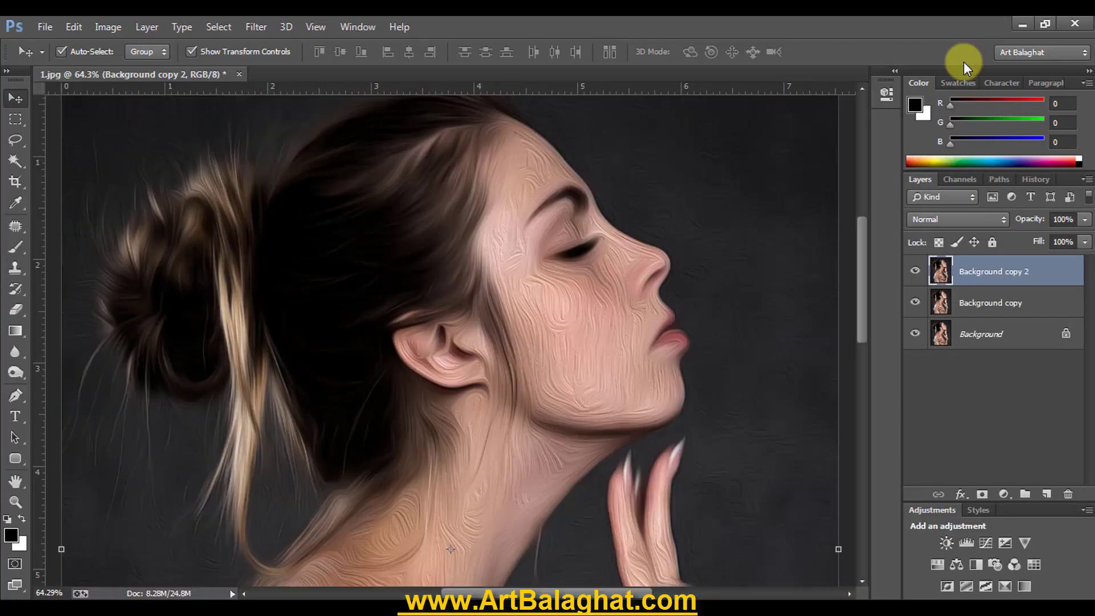
Step: Add a white layer mask to the oil-painted Background copy 2 layer
scroll(625, 317, down, 2)
scroll(625, 317, up, 3)
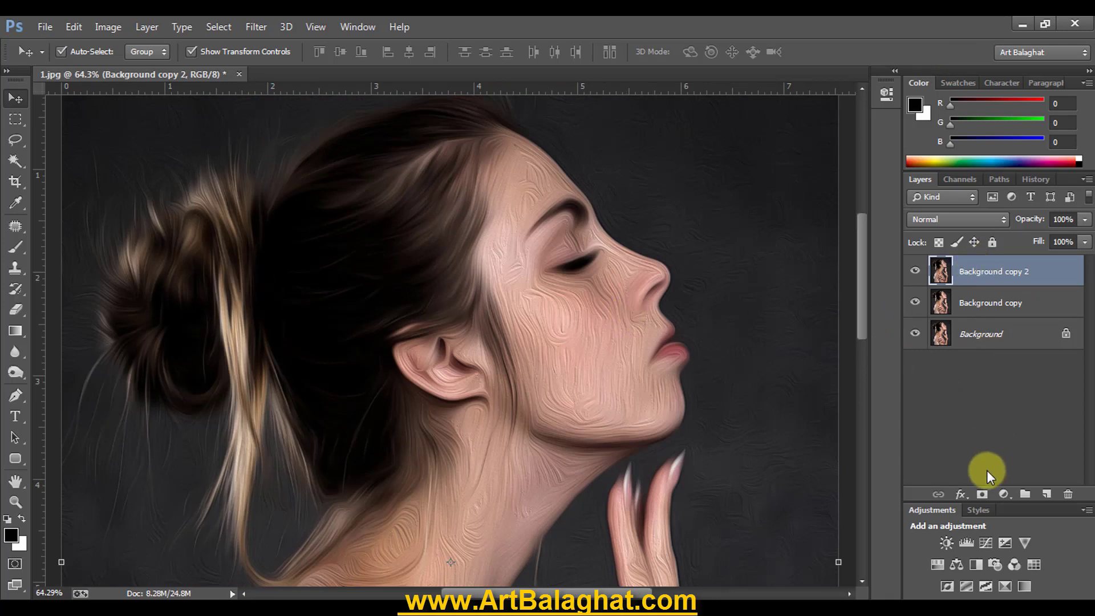
key(alt)
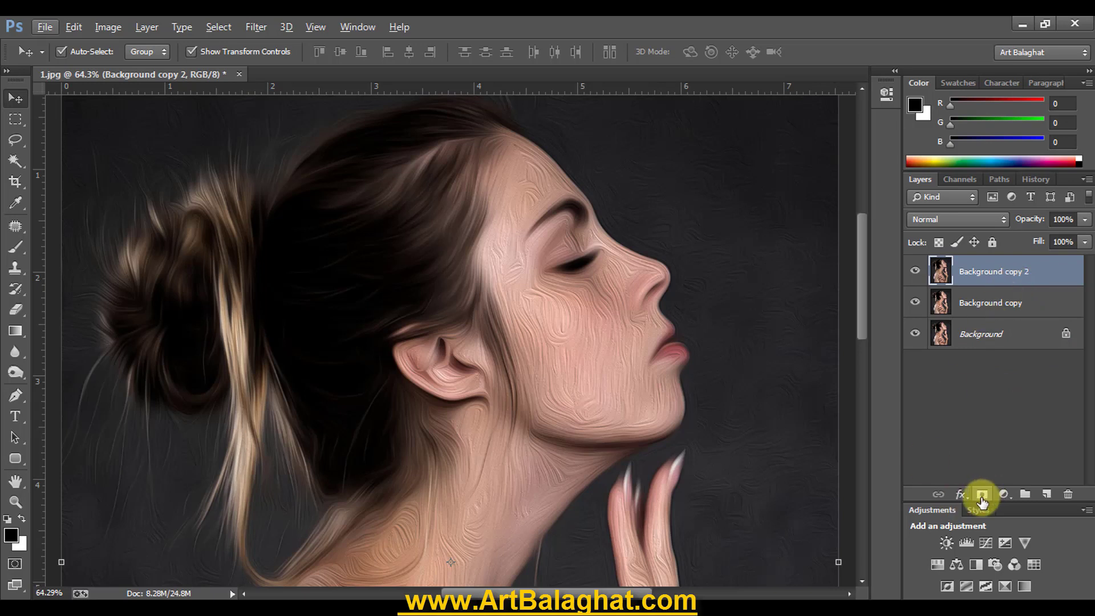
click(358, 27)
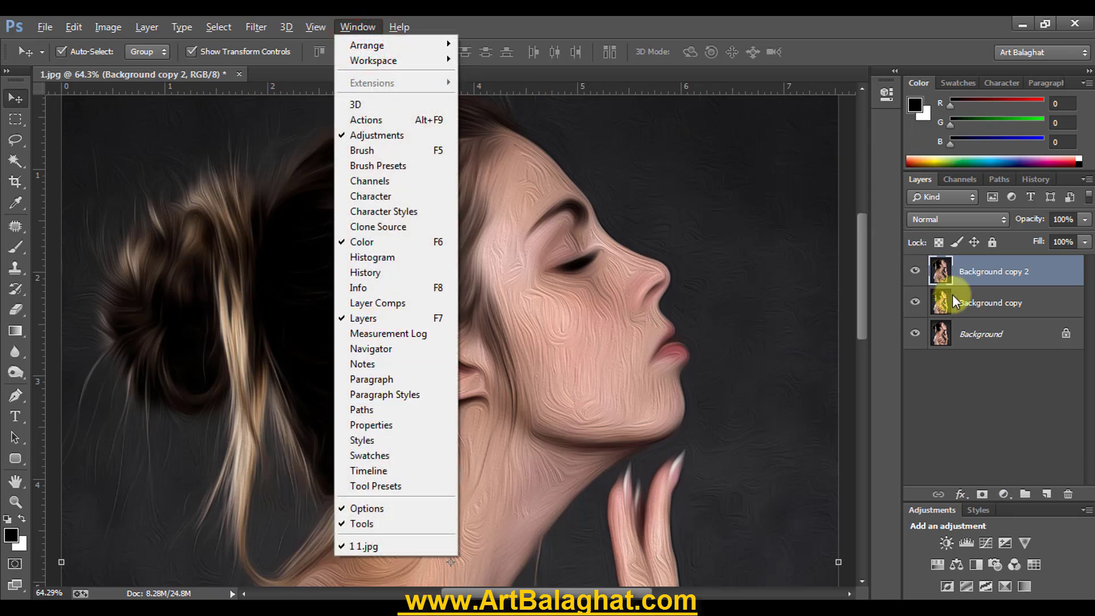
click(1002, 264)
click(982, 494)
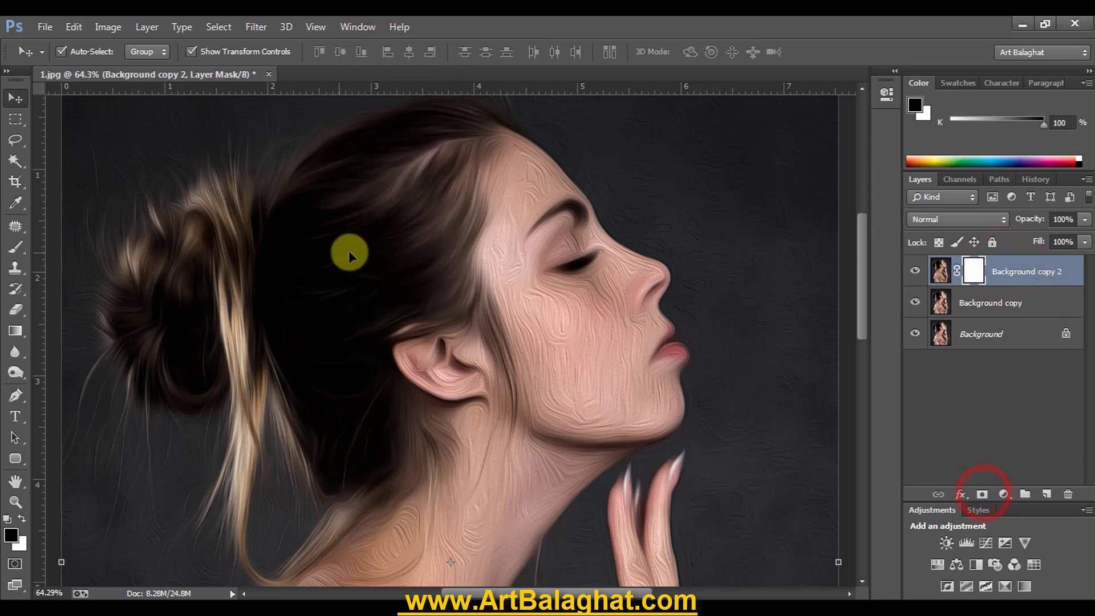
Step: Invert the Background copy 2 mask to black and select the Brush tool around the ear
click(114, 31)
click(114, 67)
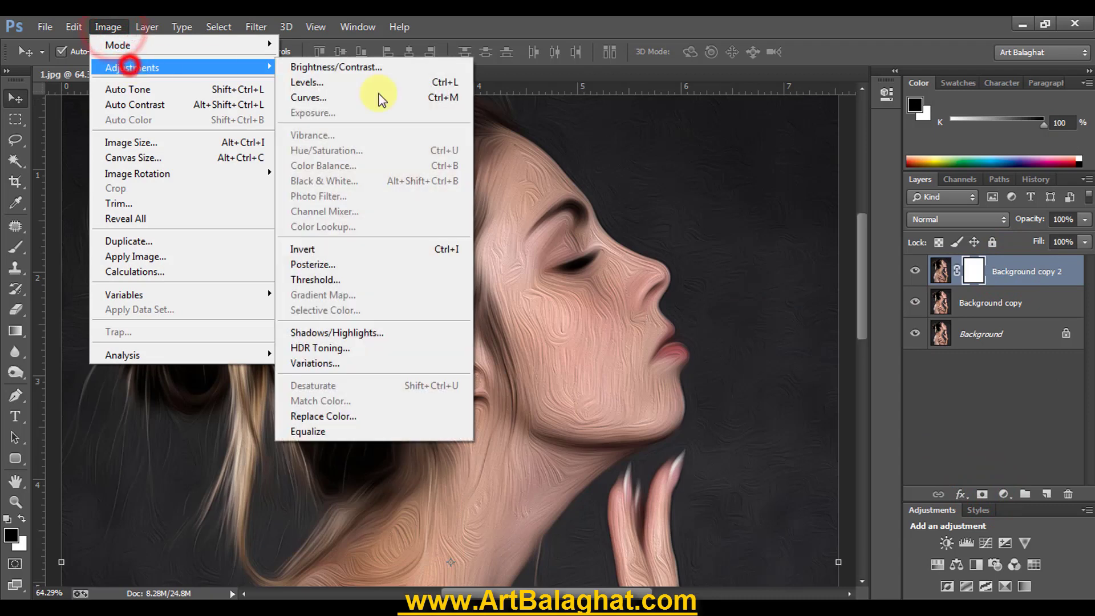
click(396, 250)
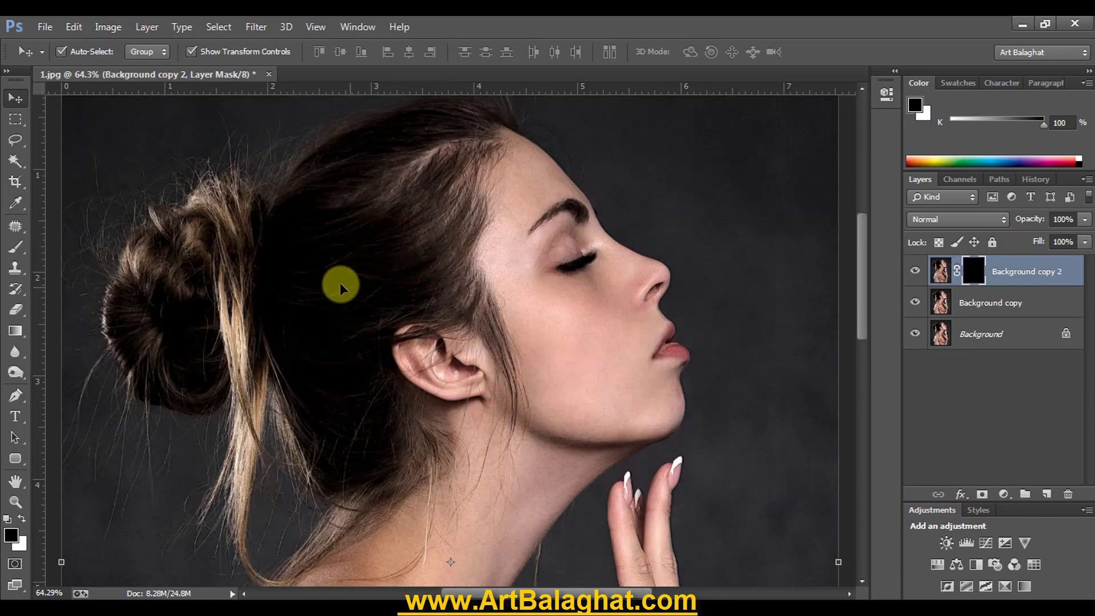
drag(190, 255, 262, 274)
drag(337, 280, 391, 289)
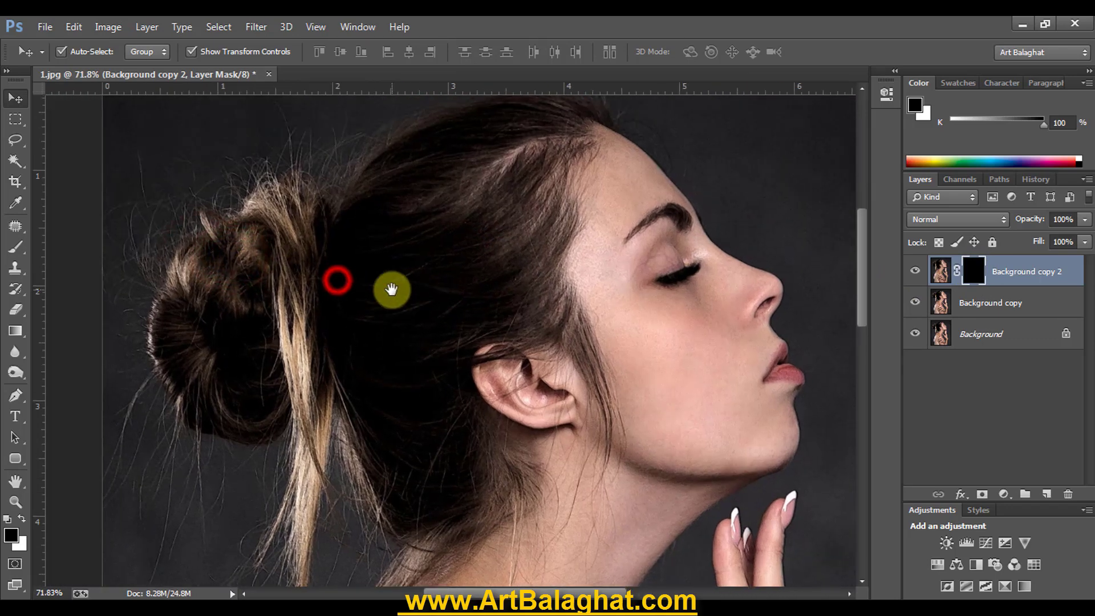
click(510, 336)
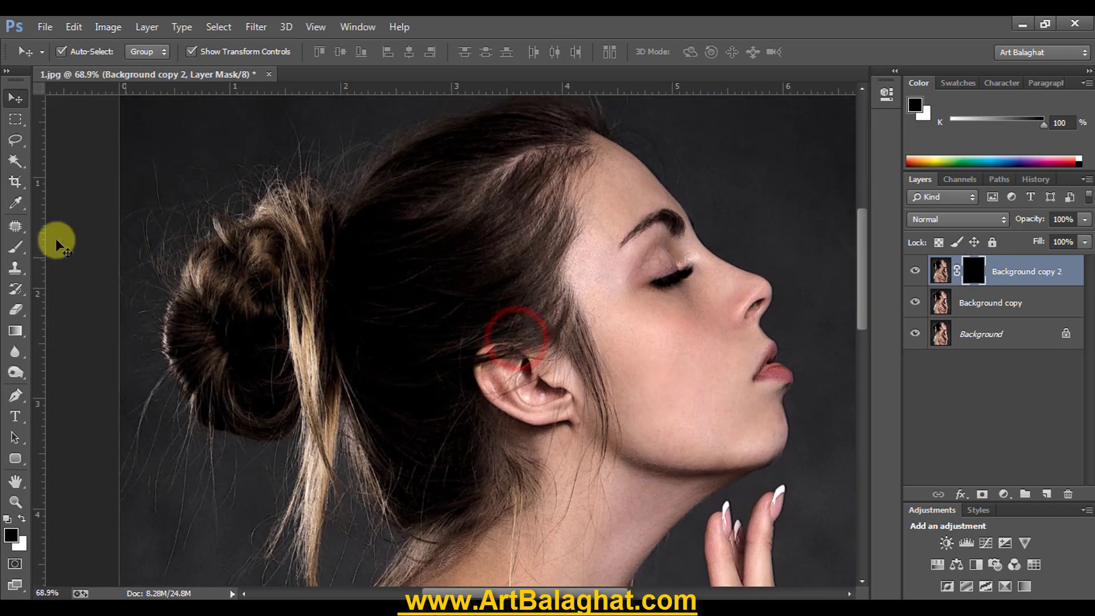
click(16, 248)
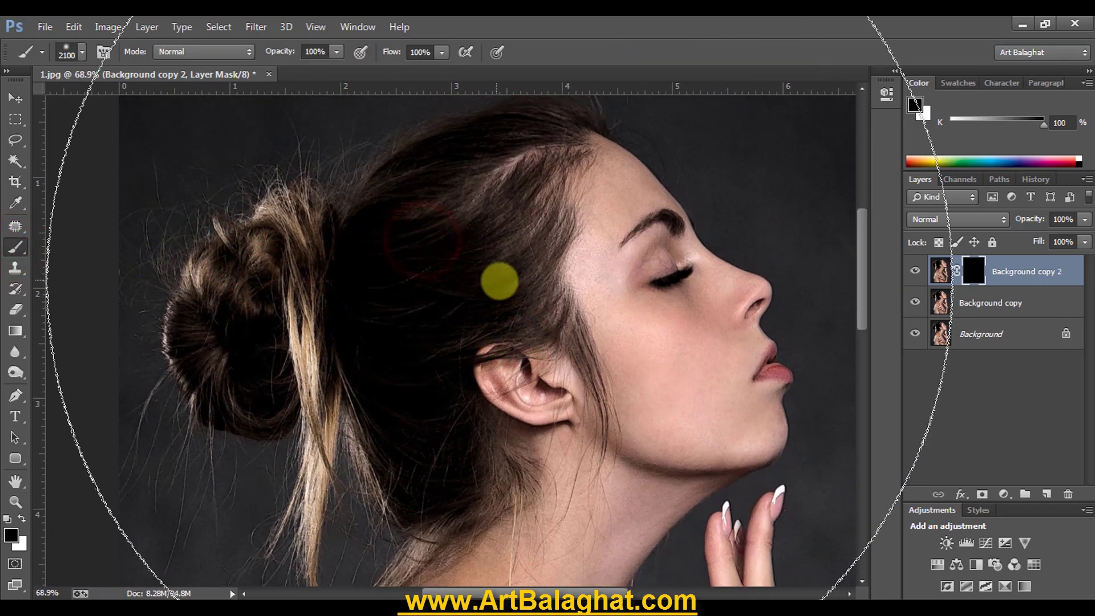
Step: Shrink the brush to 250 px, make white the foreground, and paint the mask over the bun
key(bracketleft)
key(bracketleft)
key(bracketleft)
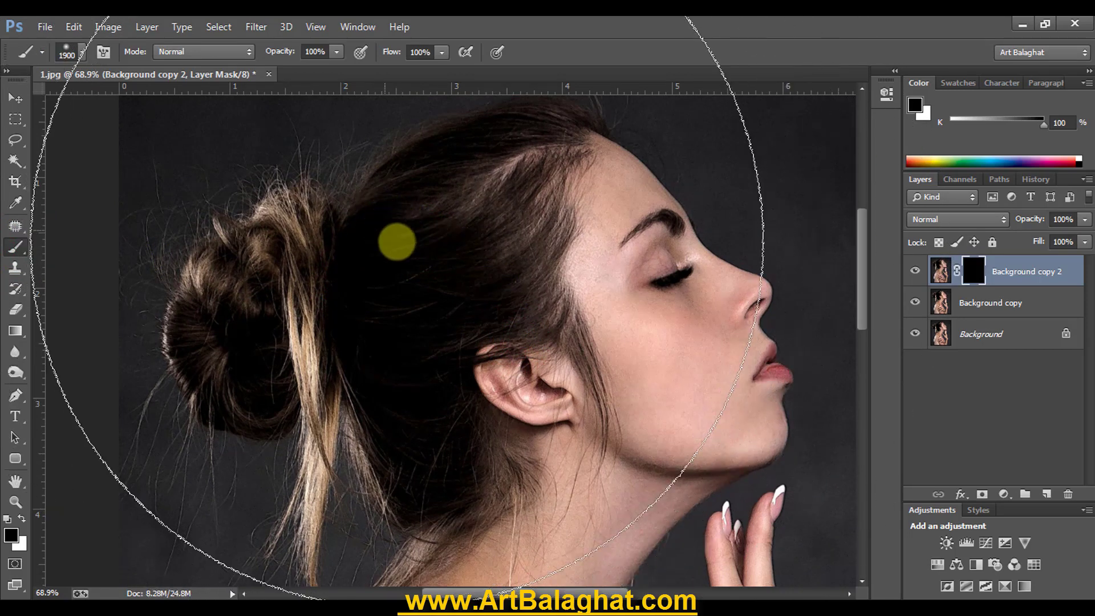
key(bracketleft)
key(bracketleft)
key(bracketleft)
key(bracketleft)
key(bracketleft)
key(bracketleft)
key(bracketleft)
click(385, 219)
key(bracketleft)
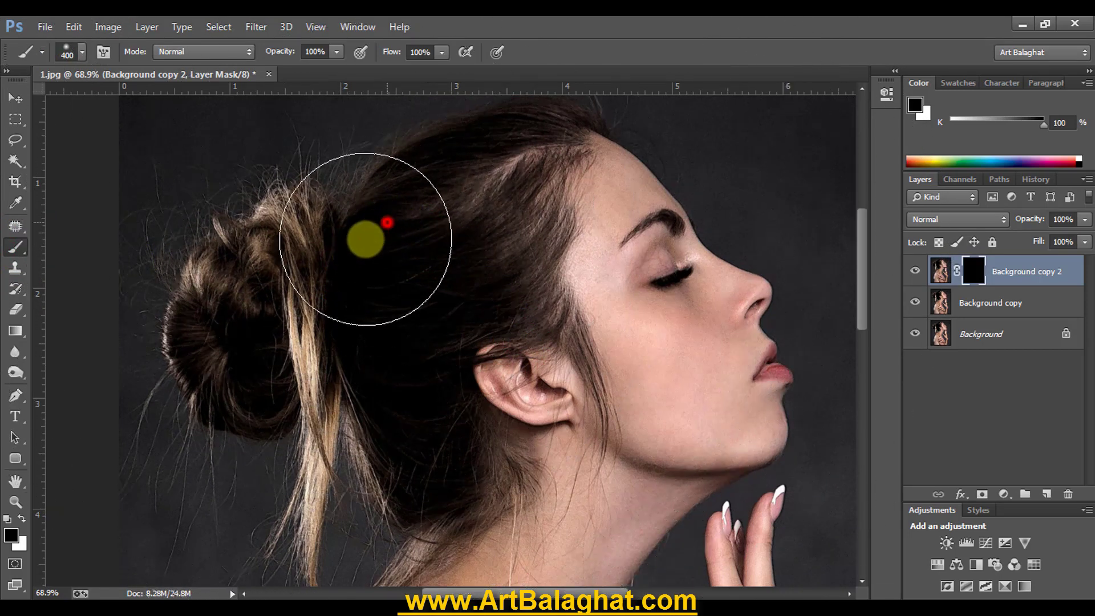
key(bracketleft)
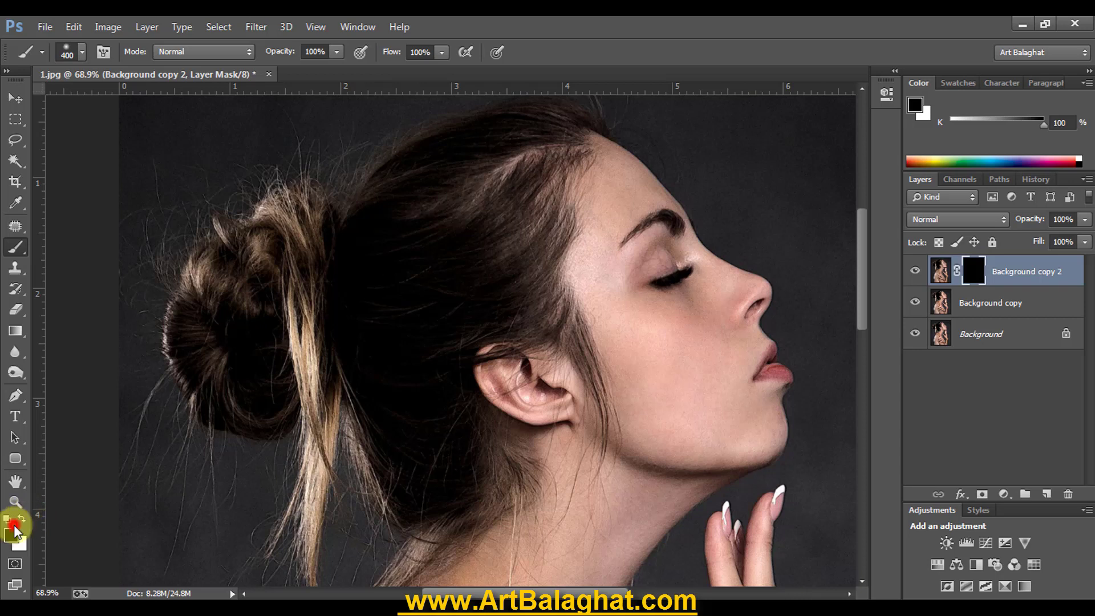
click(21, 520)
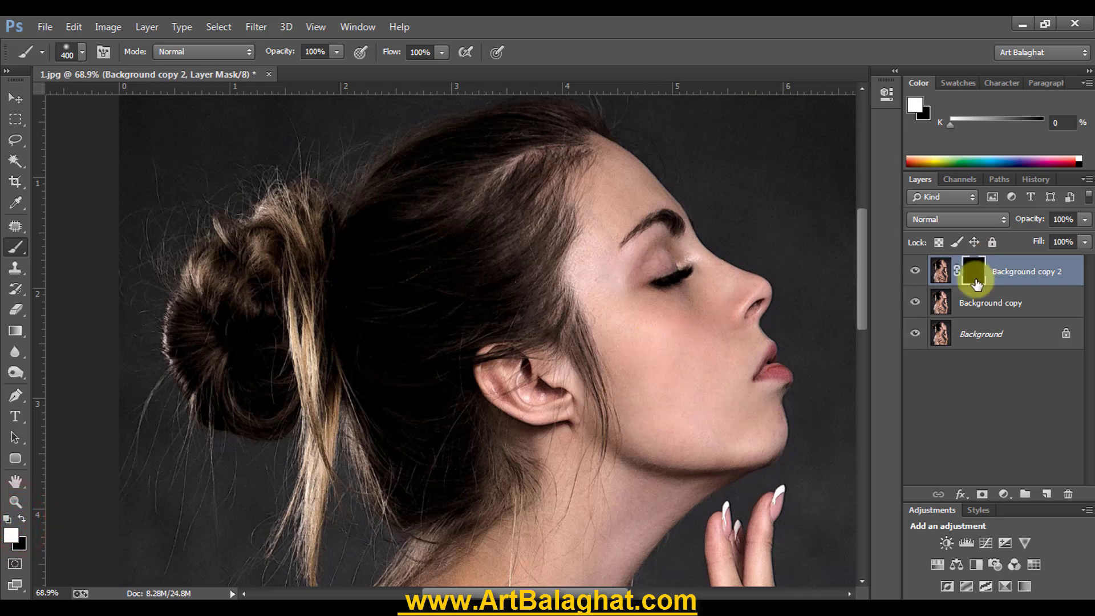
key(bracketleft)
key(bracketleft)
click(349, 257)
click(8, 536)
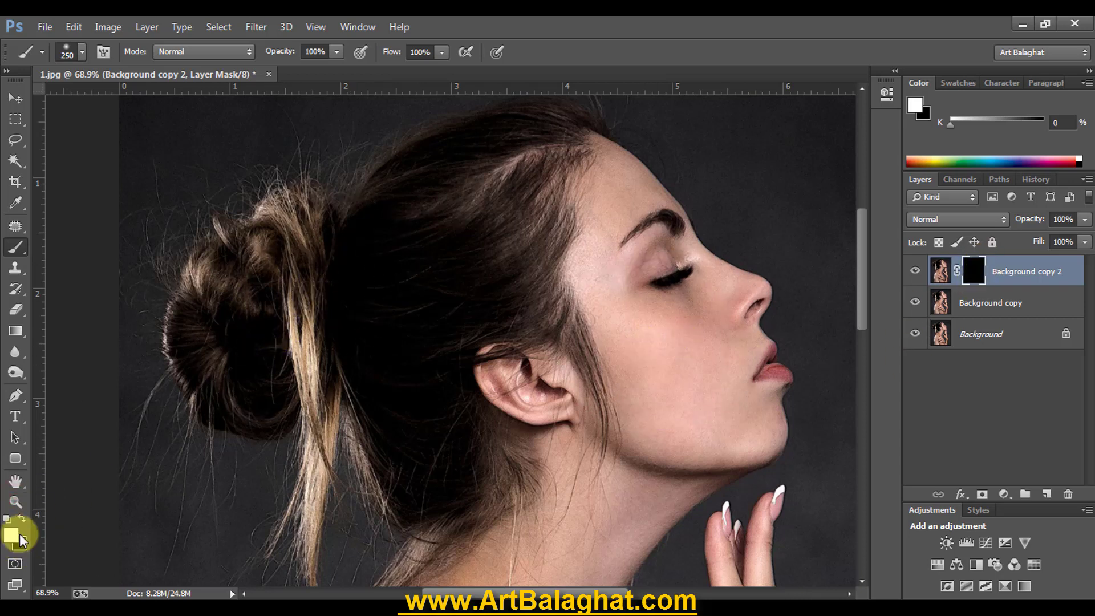
mouse_move(265, 305)
mouse_down()
mouse_move(276, 269)
mouse_move(237, 215)
mouse_move(164, 367)
mouse_move(299, 161)
mouse_move(200, 359)
mouse_move(164, 391)
mouse_move(310, 350)
mouse_move(442, 179)
mouse_move(552, 122)
mouse_move(537, 127)
mouse_move(505, 263)
mouse_move(403, 232)
mouse_move(411, 460)
mouse_move(342, 443)
mouse_up()
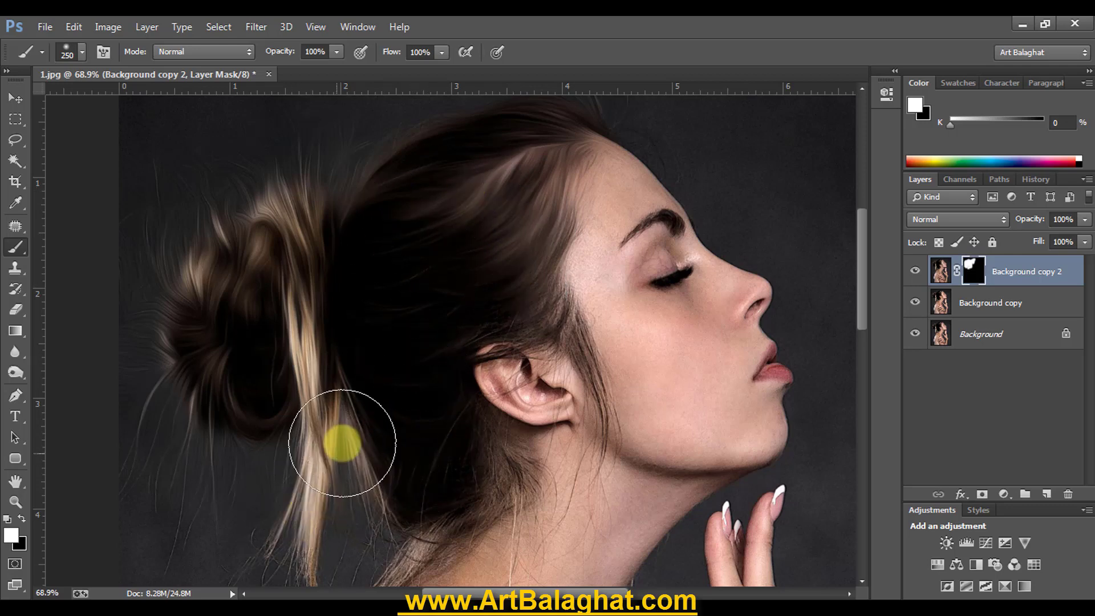
Step: With a 175-px brush, paint the mask along the blond strand, neck and hair above the ear
scroll(342, 444, down, 5)
click(211, 230)
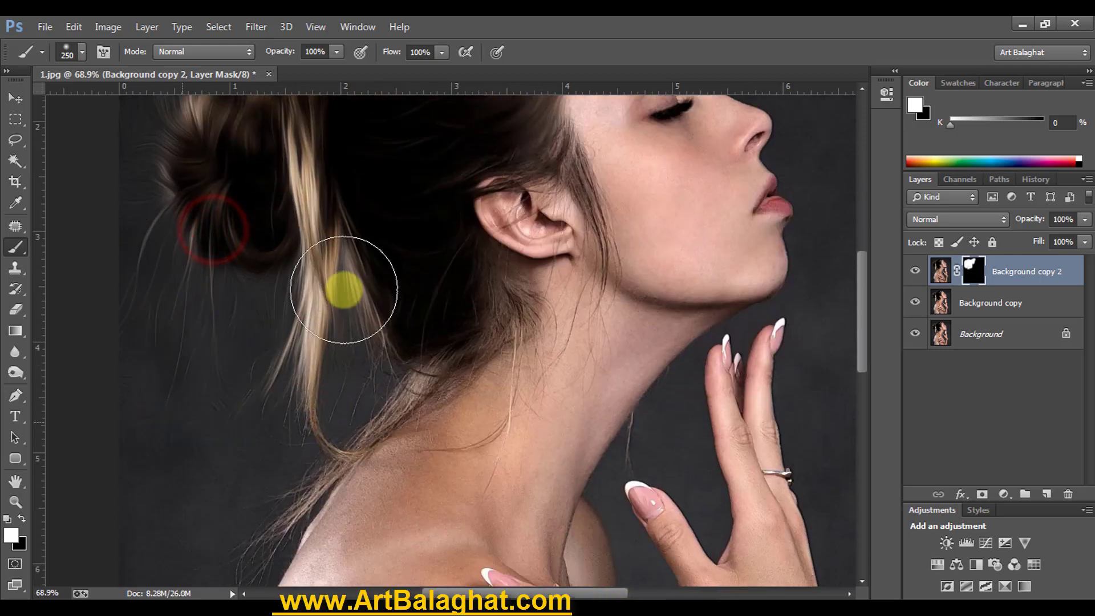
mouse_move(344, 290)
mouse_down()
mouse_move(296, 418)
mouse_move(230, 480)
mouse_move(320, 369)
mouse_move(387, 313)
mouse_up()
scroll(296, 419, down, 3)
key(bracketleft)
key(bracketleft)
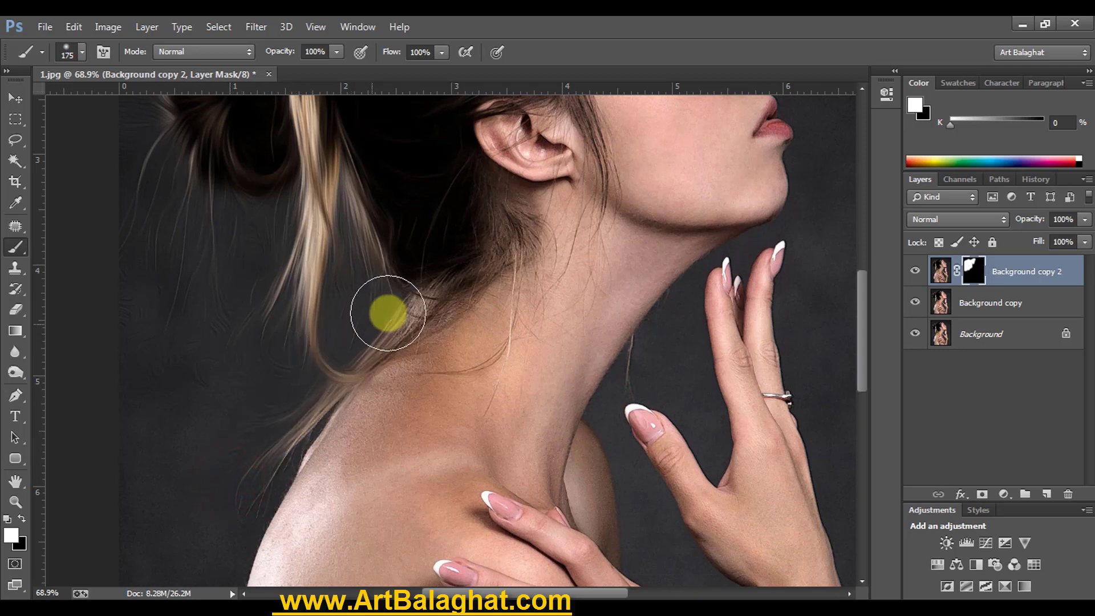
drag(399, 228, 359, 315)
mouse_move(437, 283)
mouse_down()
mouse_move(476, 259)
mouse_move(501, 224)
mouse_up()
scroll(502, 225, up, 3)
click(494, 285)
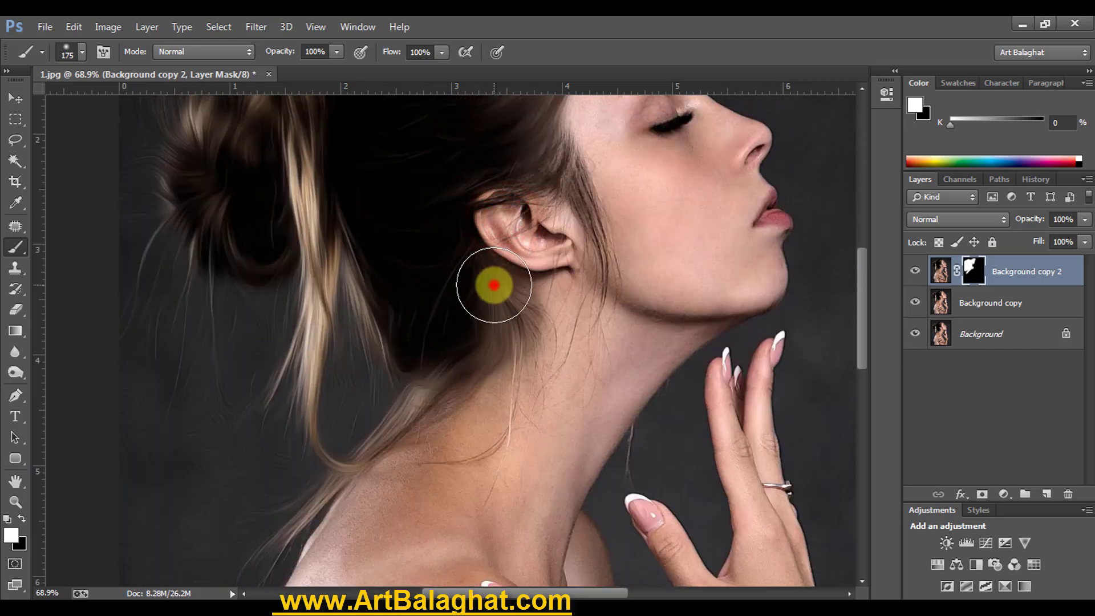
mouse_move(494, 285)
mouse_down()
mouse_move(437, 215)
mouse_move(491, 166)
mouse_move(547, 148)
mouse_move(499, 186)
mouse_move(468, 114)
mouse_up()
Step: Shrink the brush to 80 px and smooth the hair along the hairline
scroll(545, 146, down, 2)
scroll(516, 181, up, 4)
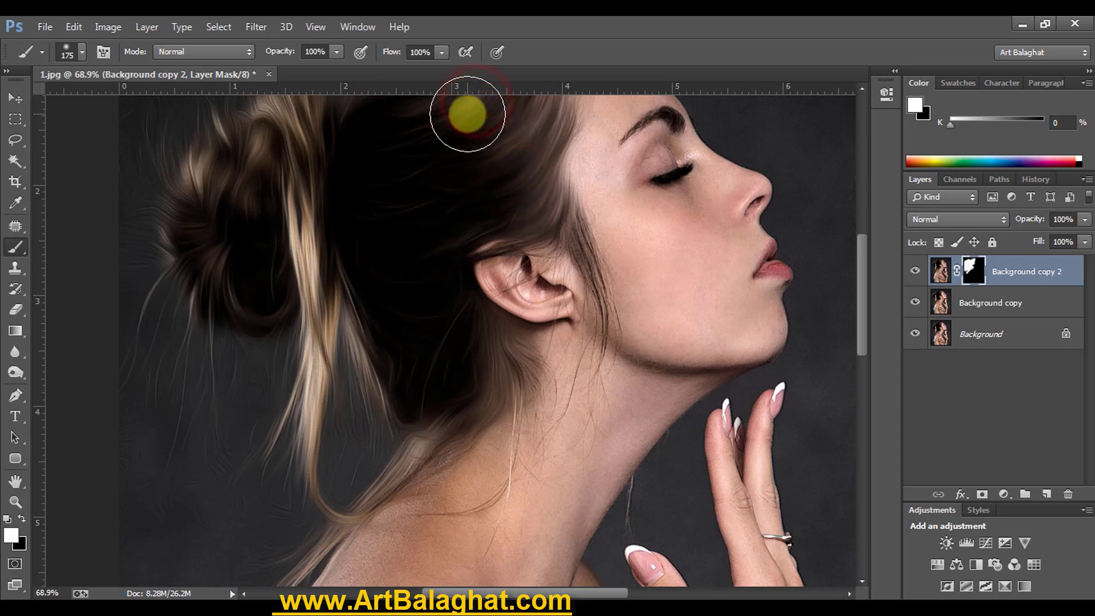
scroll(574, 225, down, 3)
key(bracketleft)
key(bracketleft)
key(bracketleft)
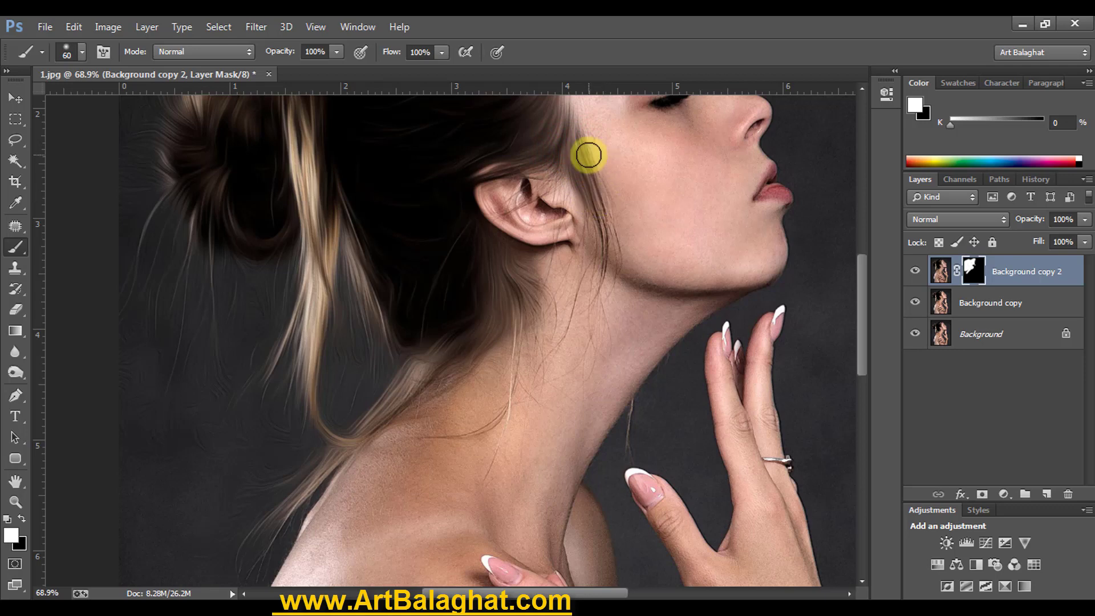
scroll(571, 123, up, 4)
scroll(537, 176, up, 2)
scroll(557, 343, up, 2)
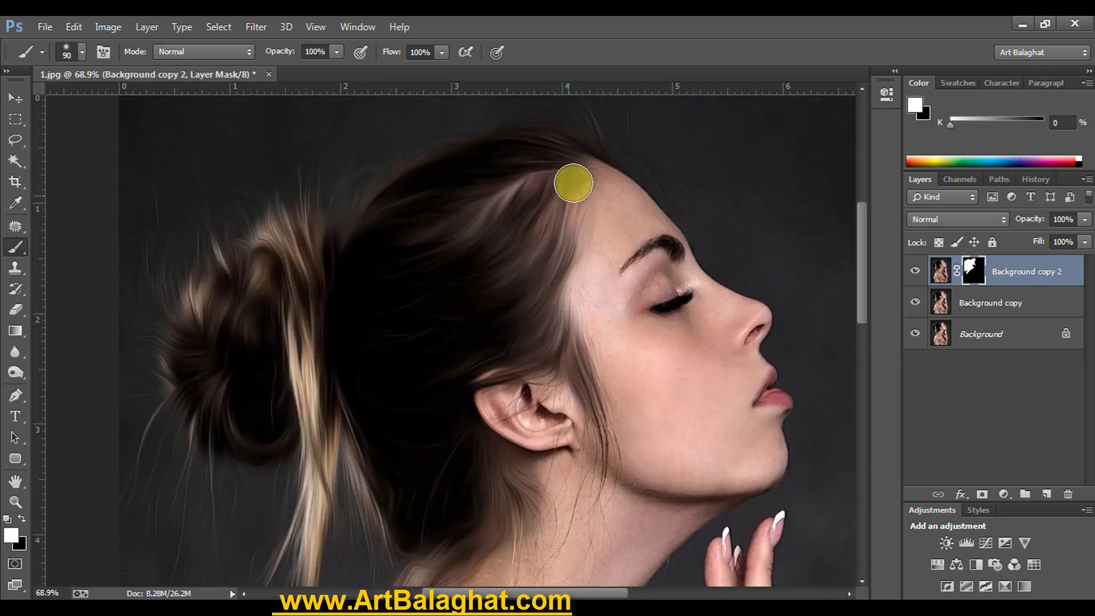
click(548, 166)
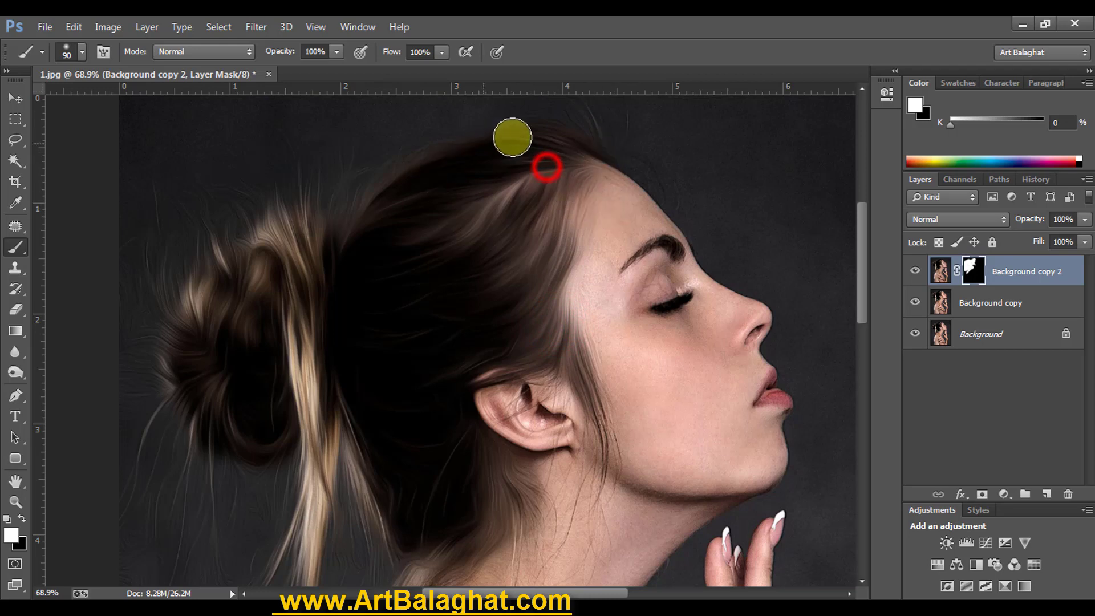
ctrl+click(592, 413)
ctrl+click(705, 460)
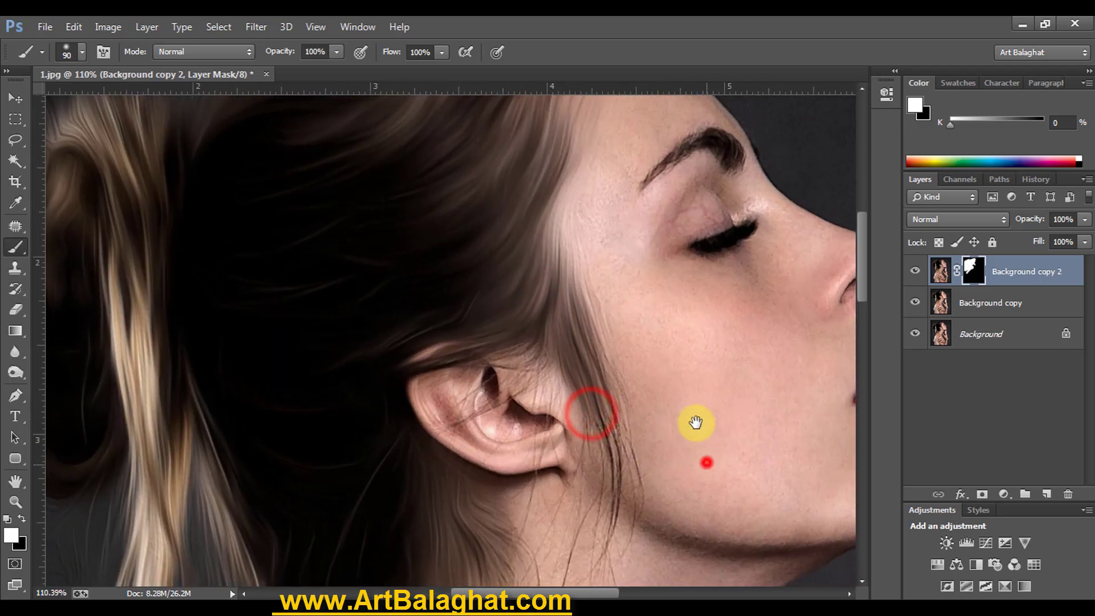
Step: At 26% brush opacity, softly reveal the oil paint on hair behind the ear and over the ear
click(335, 52)
click(585, 264)
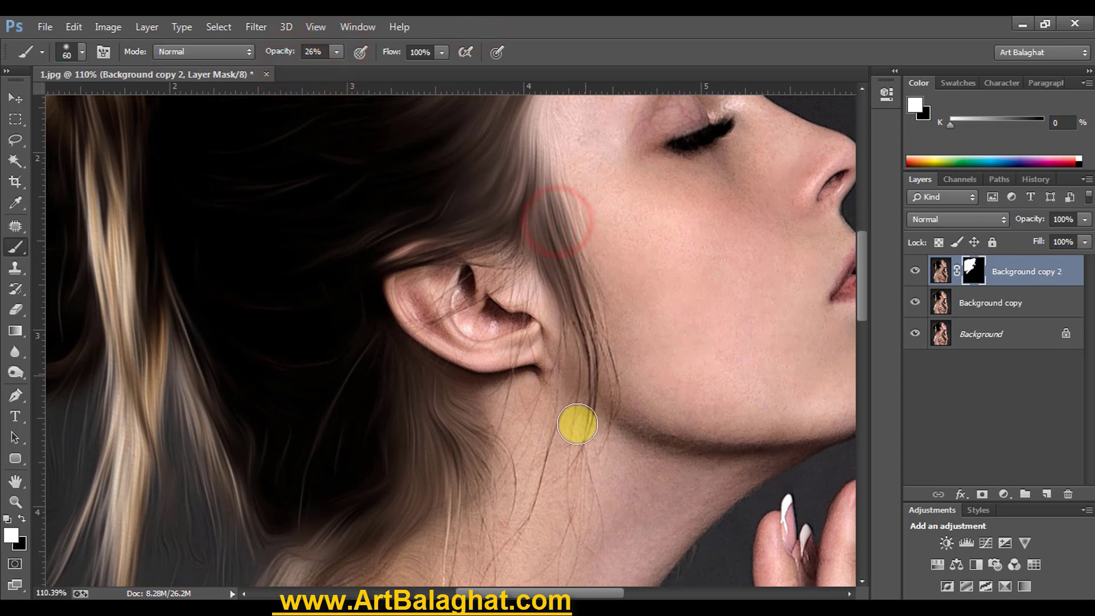
click(584, 326)
click(556, 336)
click(564, 405)
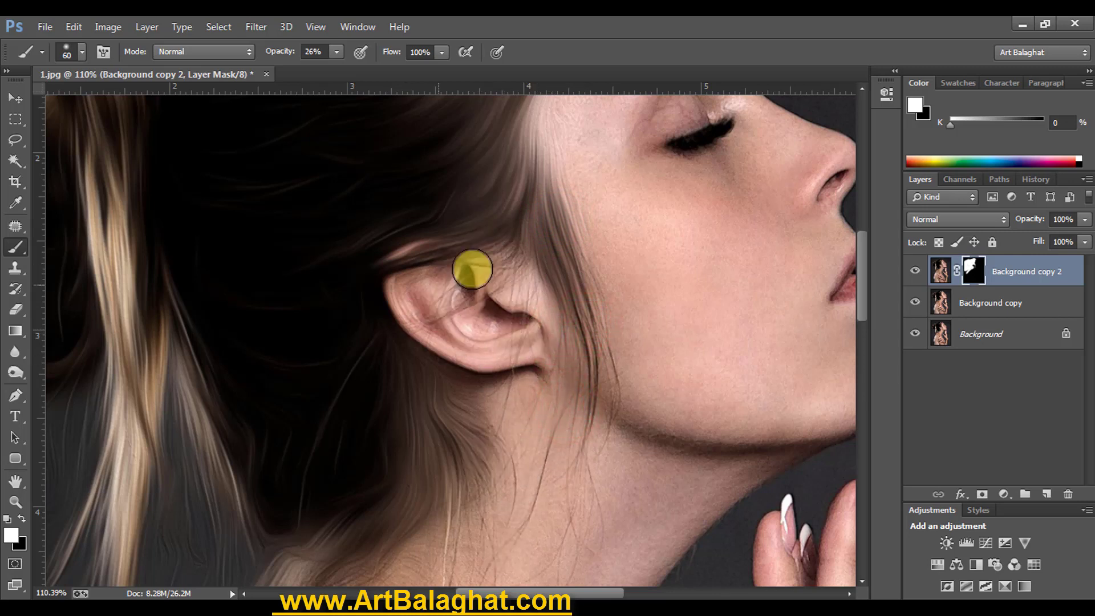
click(489, 260)
click(459, 234)
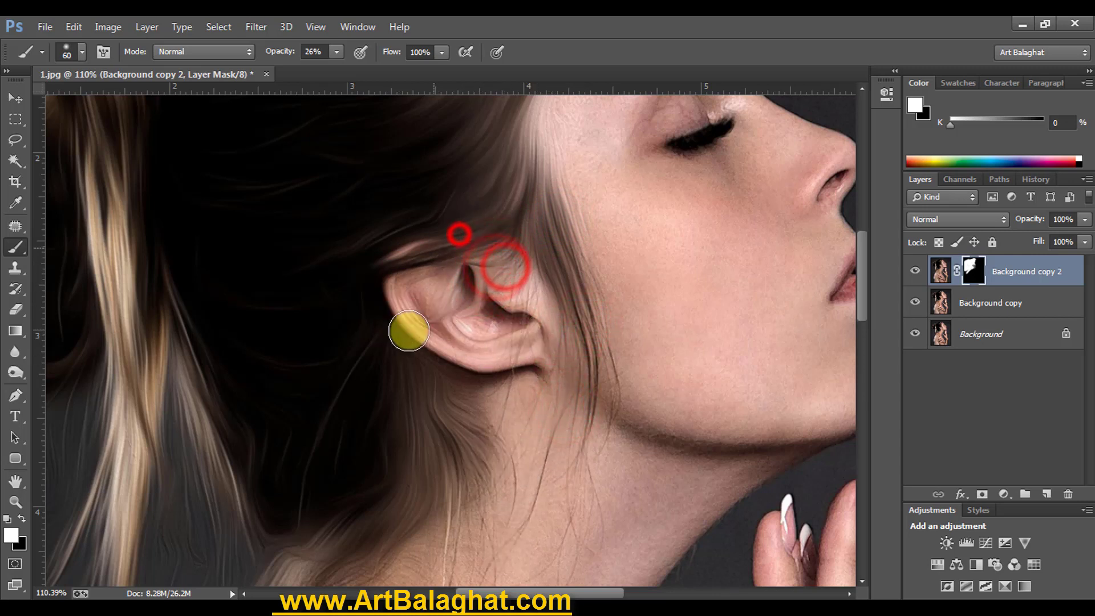
click(498, 270)
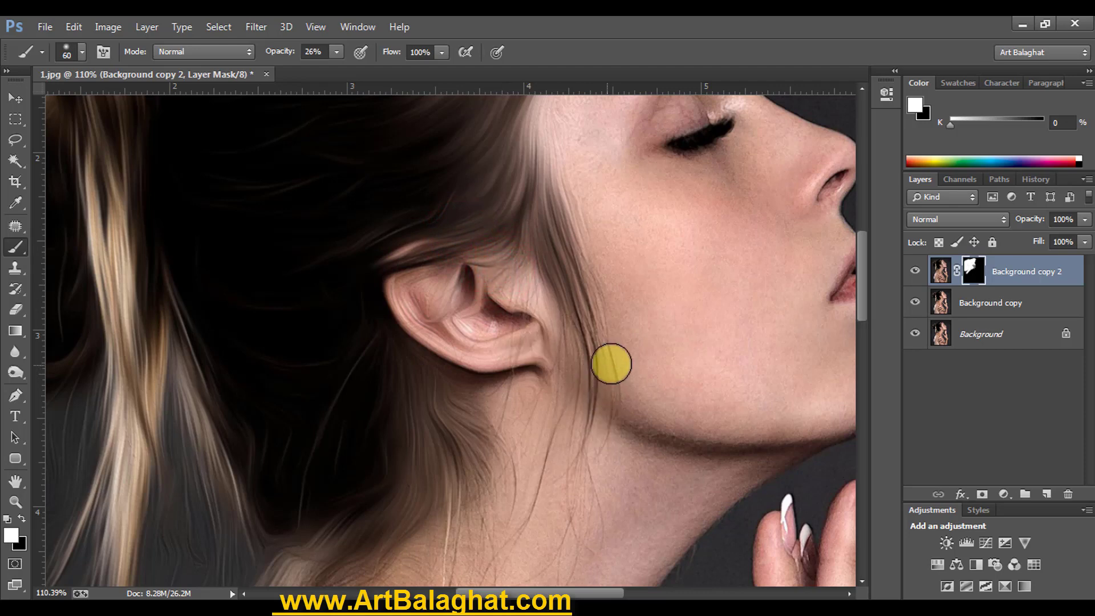
Step: Softly paint the area below the ear and raise brush opacity back to 100%
scroll(620, 354, down, 5)
click(596, 192)
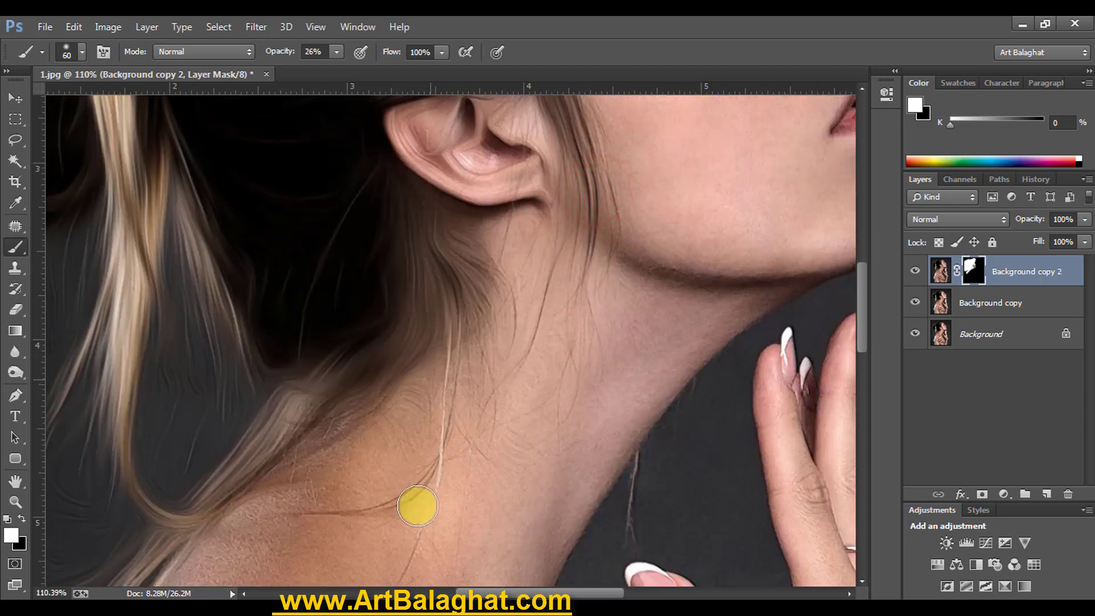
scroll(392, 334, down, 1)
mouse_move(336, 52)
mouse_down()
mouse_move(435, 78)
mouse_move(450, 313)
mouse_up()
Step: Reset brush opacity to 100%, shrink the brush, and trace the thin hair strands on the neck
ctrl+click(361, 403)
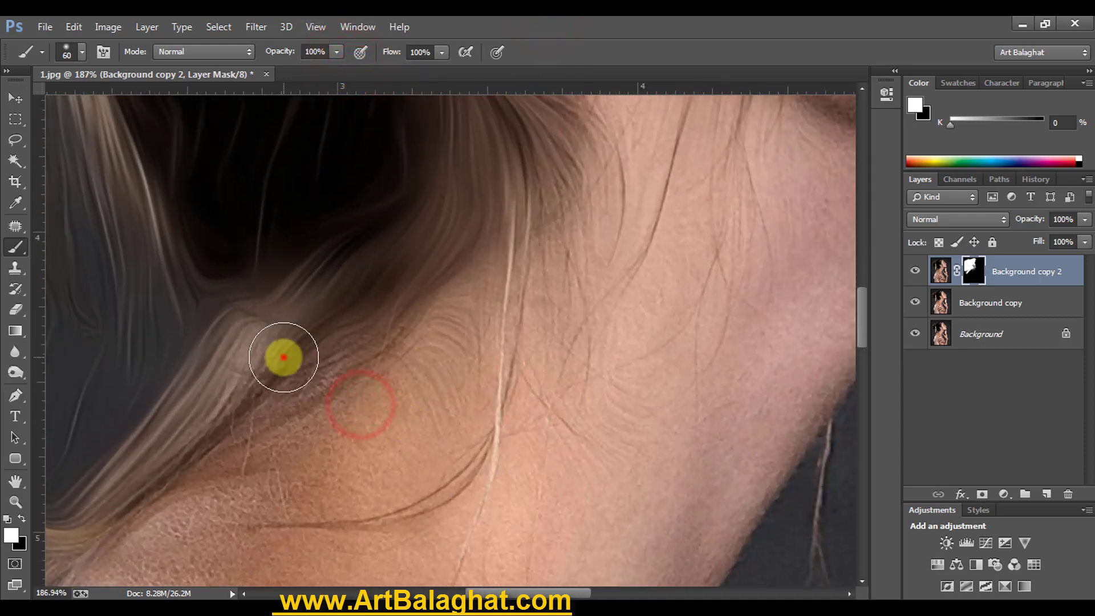
click(283, 357)
click(267, 386)
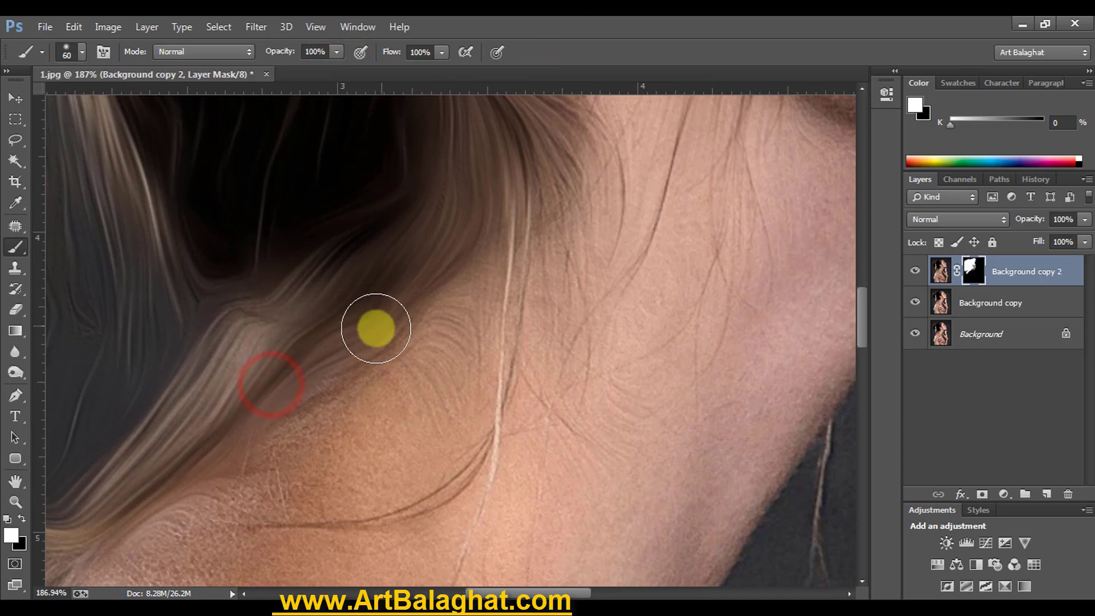
key(bracketleft)
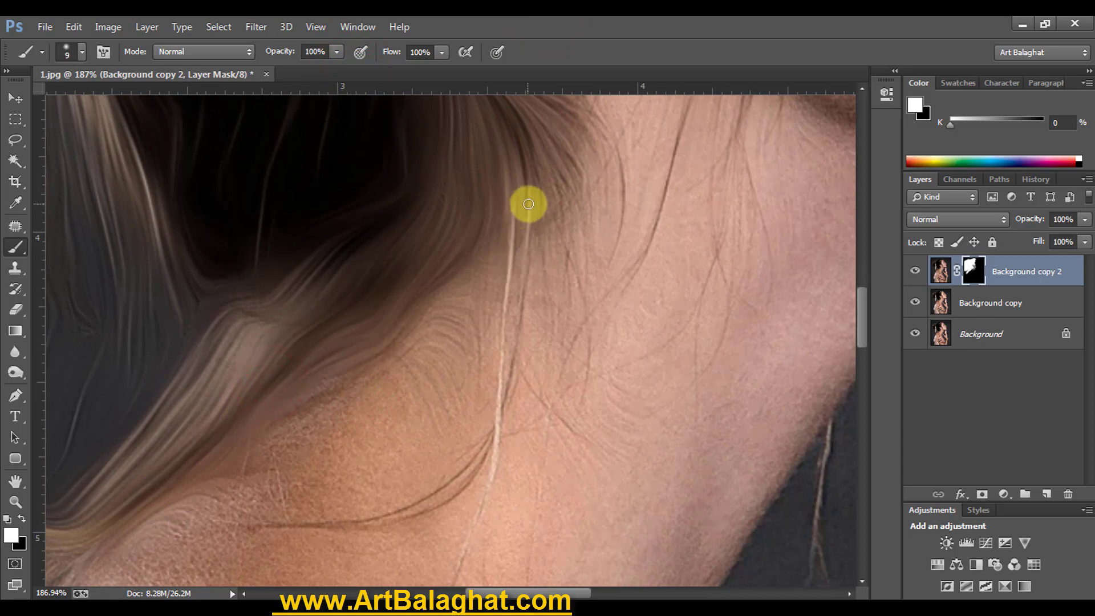
drag(523, 238, 494, 348)
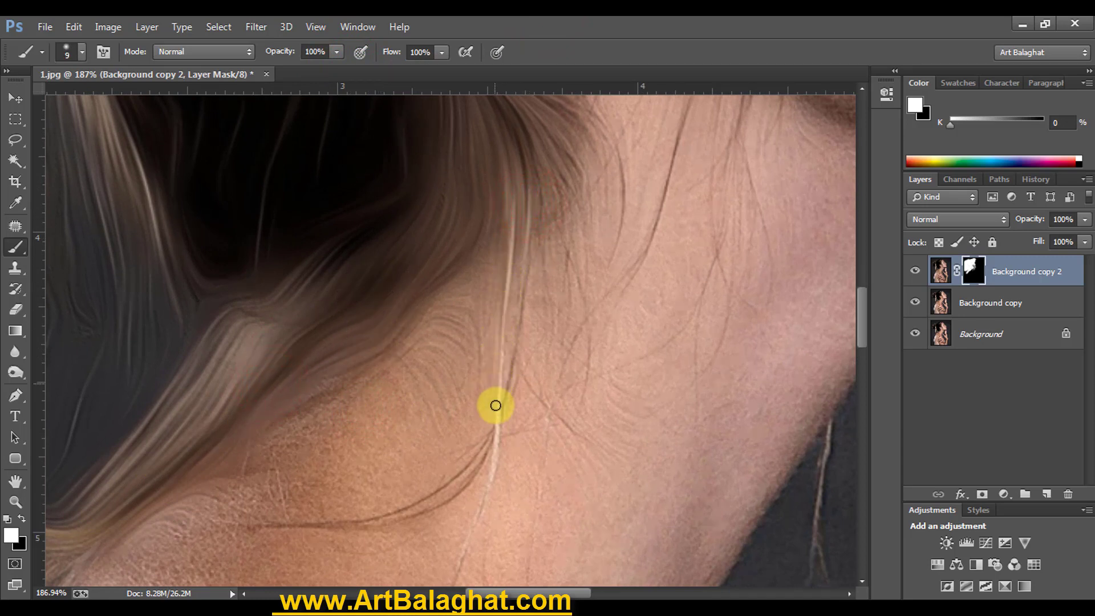
mouse_move(504, 394)
mouse_down()
mouse_move(477, 457)
mouse_move(439, 488)
mouse_move(304, 525)
mouse_up()
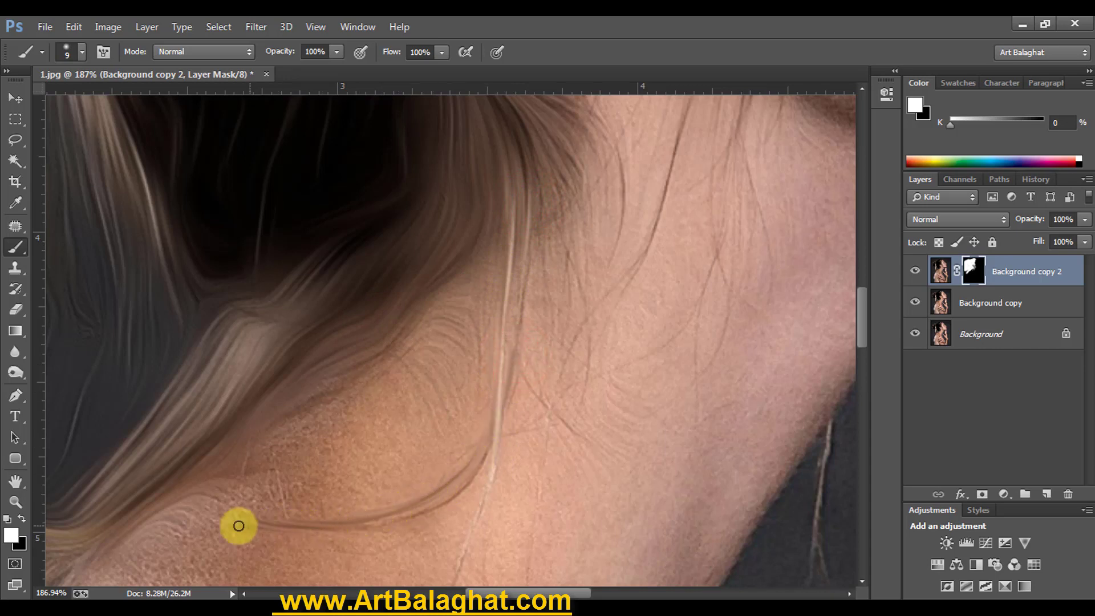
mouse_move(466, 491)
mouse_down()
mouse_move(428, 513)
mouse_move(360, 519)
mouse_up()
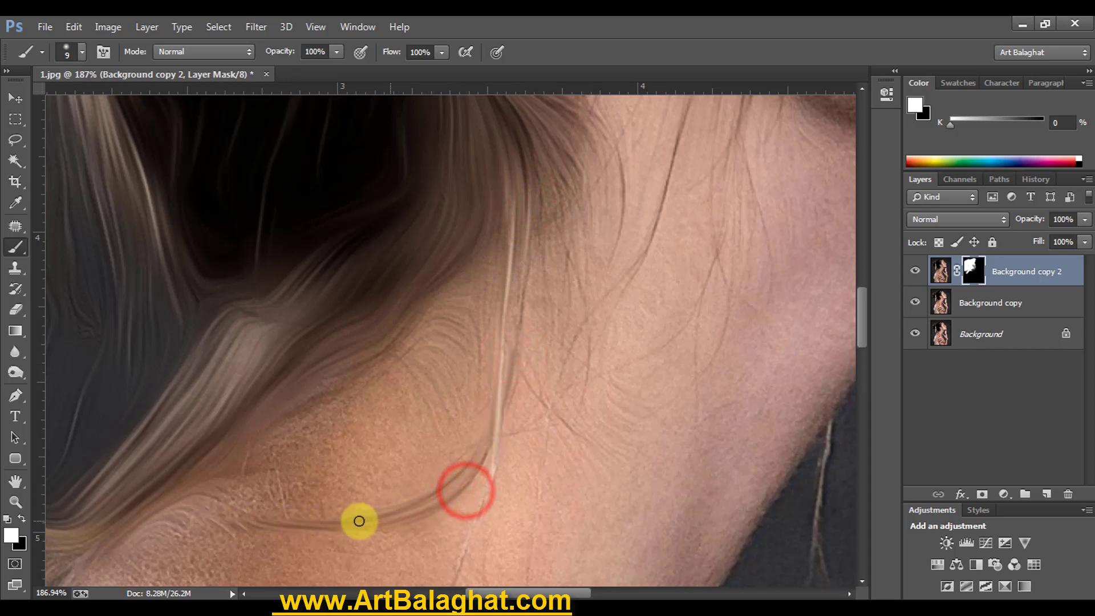
drag(653, 235, 558, 363)
mouse_move(570, 271)
mouse_down()
mouse_move(582, 355)
mouse_move(574, 412)
mouse_up()
click(542, 406)
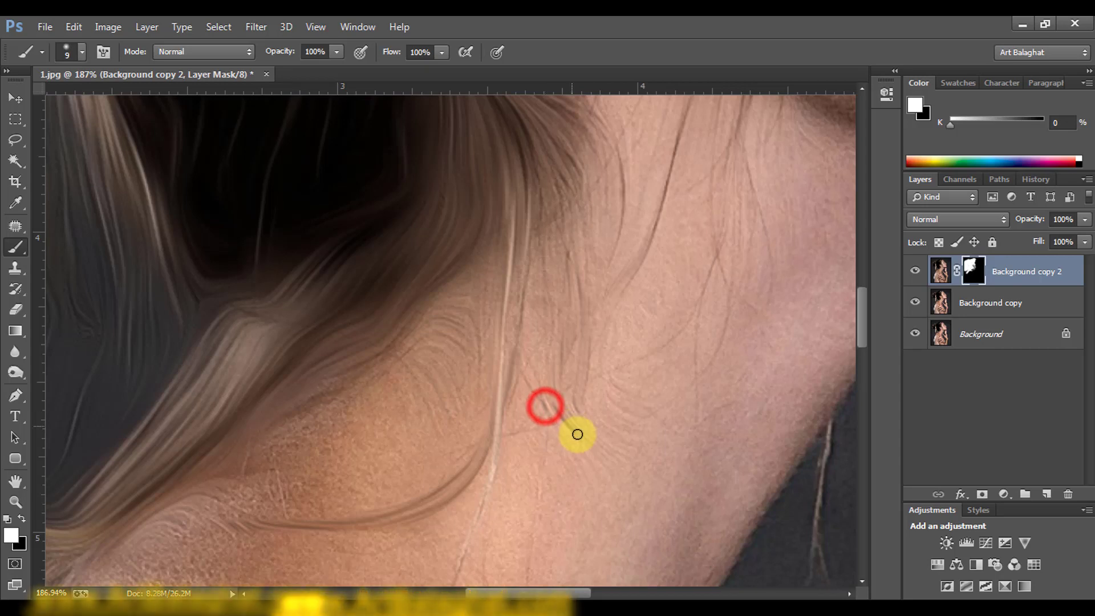
Step: Enlarge the brush to 40 px at 24% flow and softly paint the neck and hair near the ear
scroll(683, 285, up, 2)
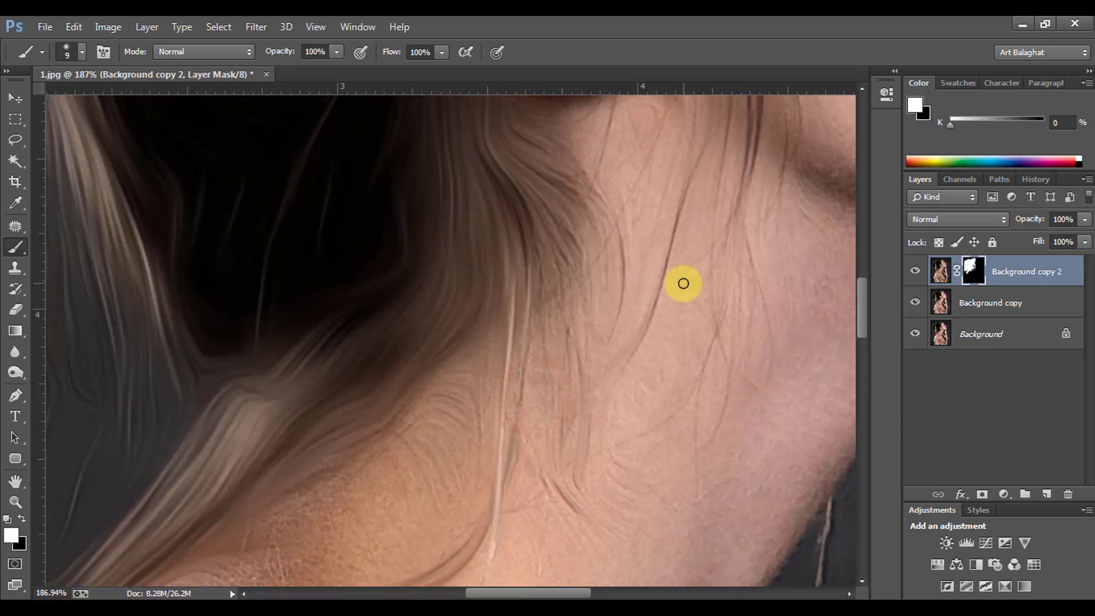
scroll(693, 262, up, 2)
key(bracketright)
click(698, 223)
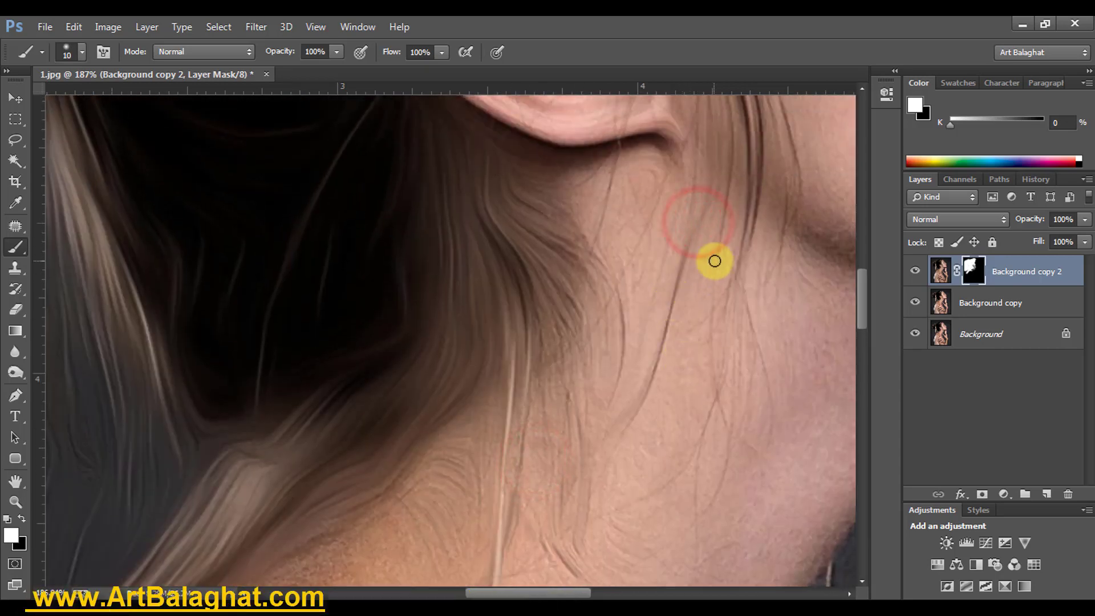
key(bracketright)
key(bracketright)
key(bracketright)
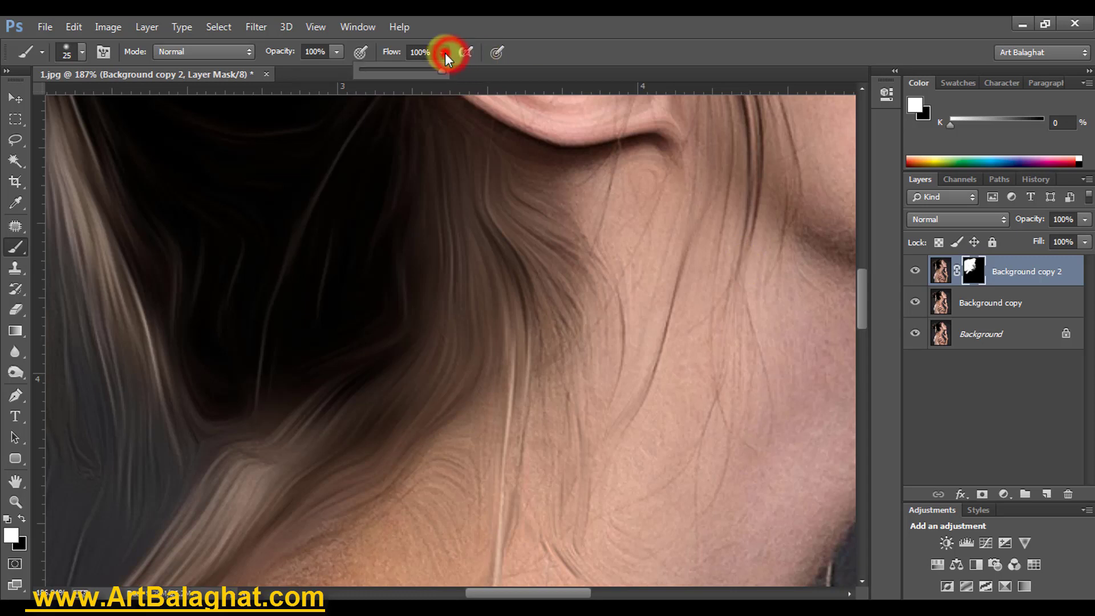
click(736, 239)
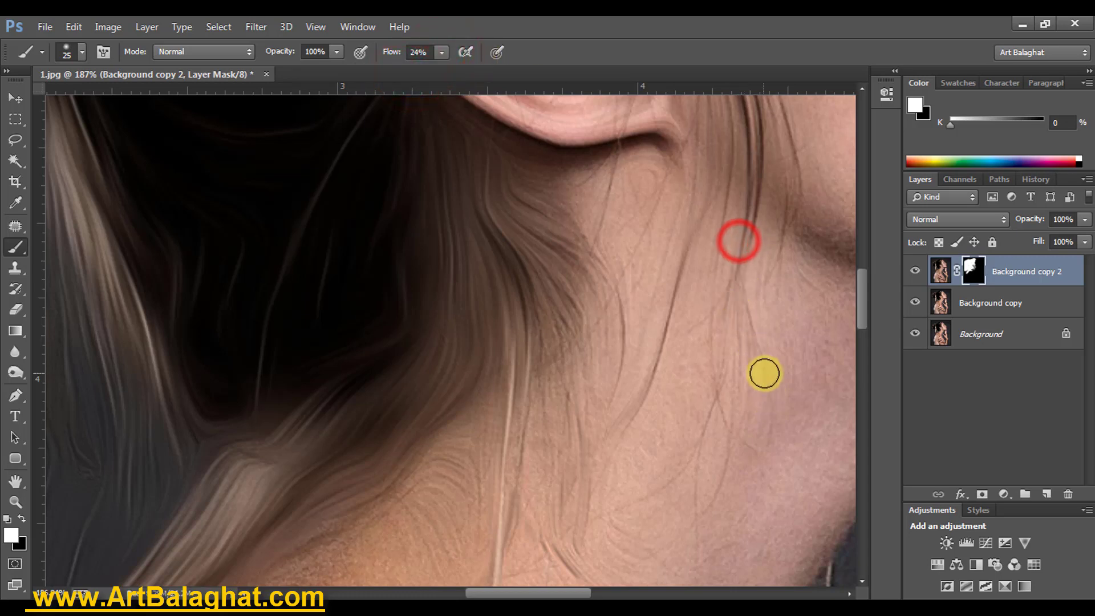
click(699, 337)
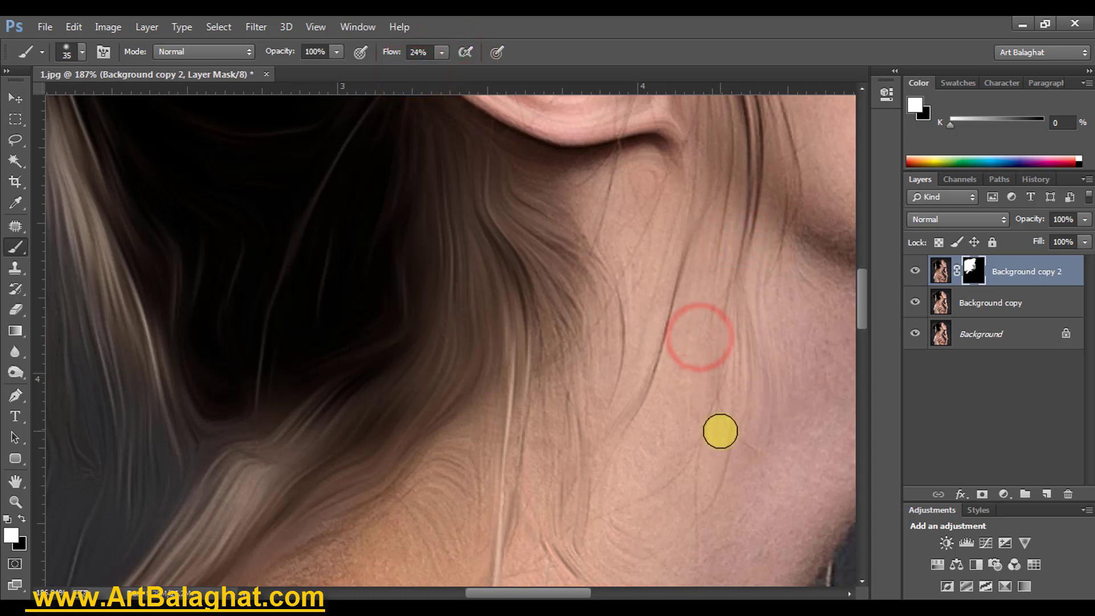
key(bracketright)
key(bracketright)
key(bracketright)
click(719, 425)
click(691, 203)
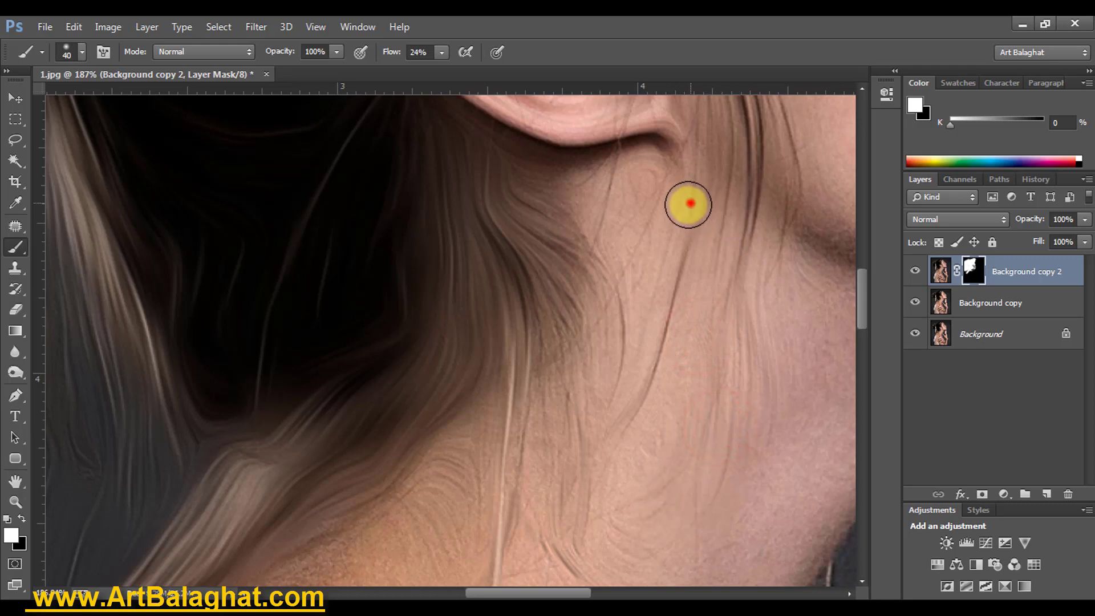
Step: Fit the photo in the window, select the Background copy layer, and zoom in on the face
right_click(673, 215)
click(701, 222)
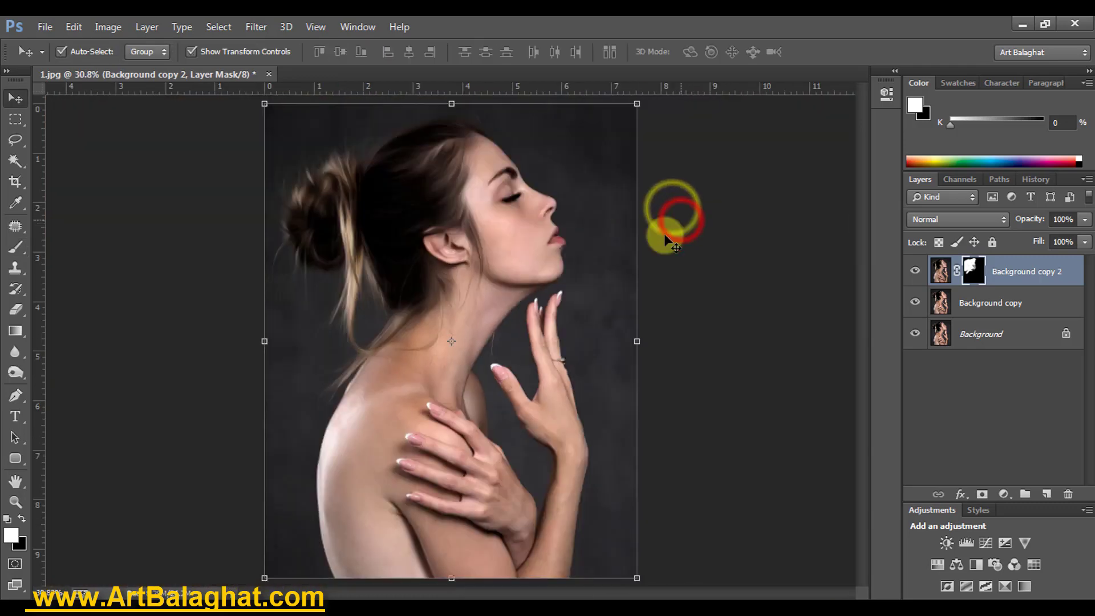
click(489, 206)
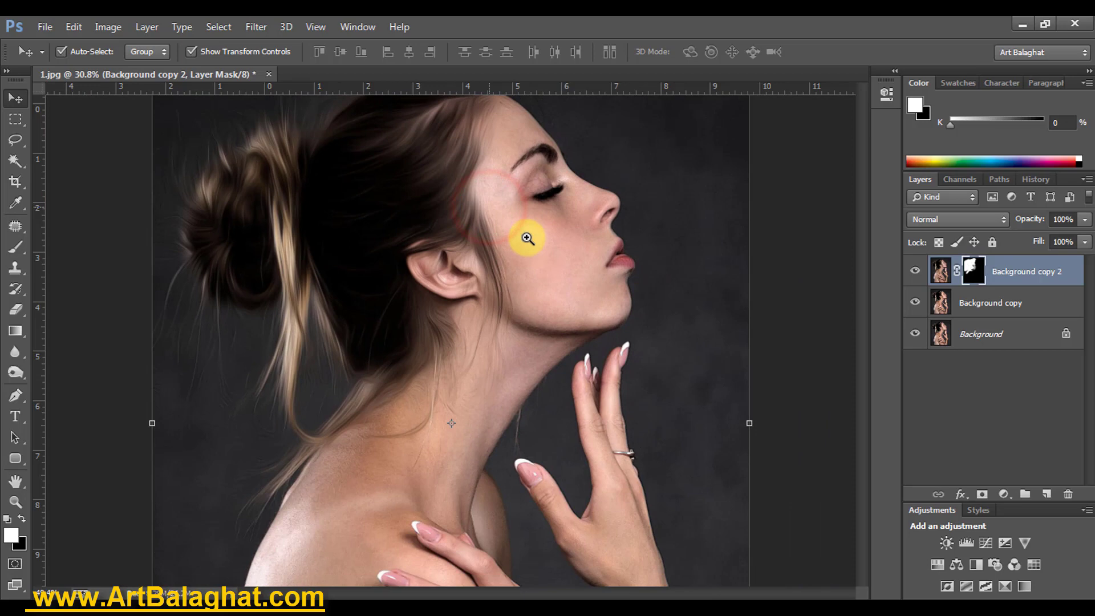
right_click(497, 193)
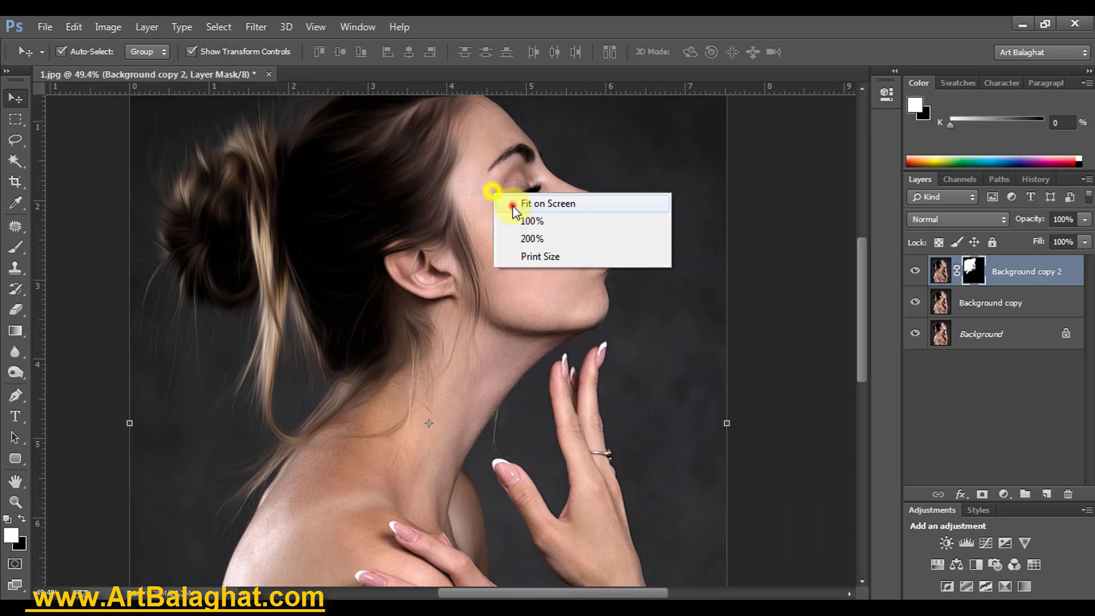
click(516, 203)
click(992, 312)
right_click(587, 243)
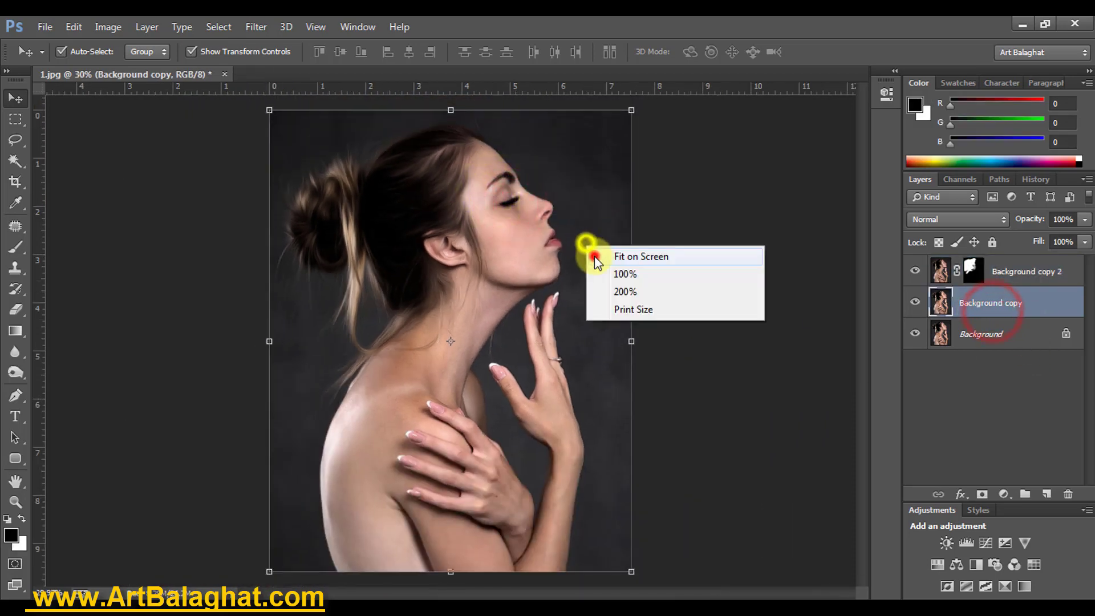
click(485, 223)
drag(515, 242, 518, 247)
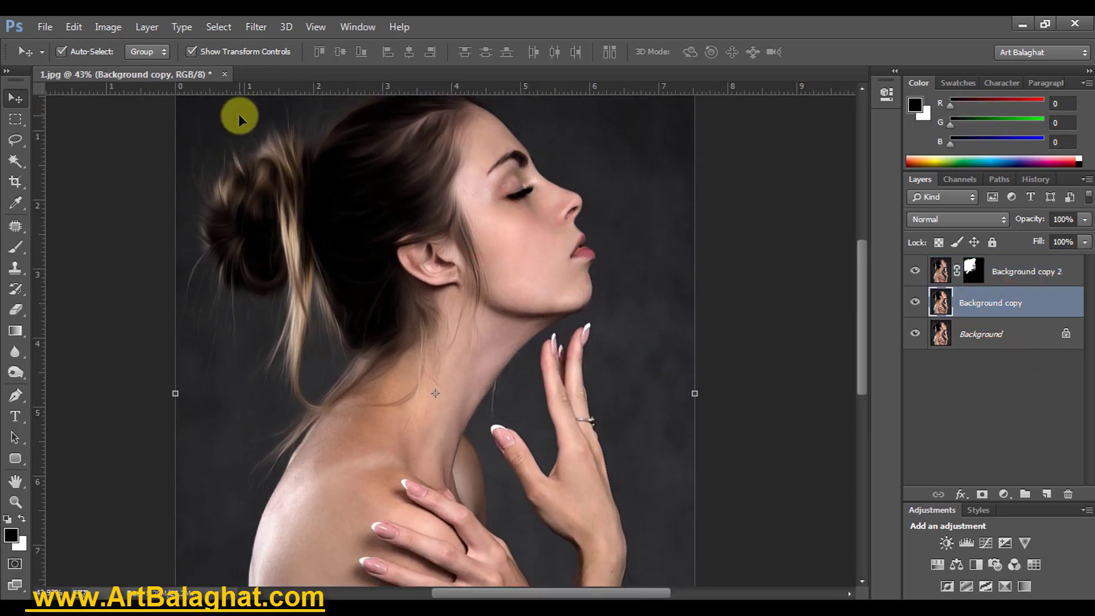
Step: Apply a Levels adjustment with input values 33, 1.51 and 242
click(109, 26)
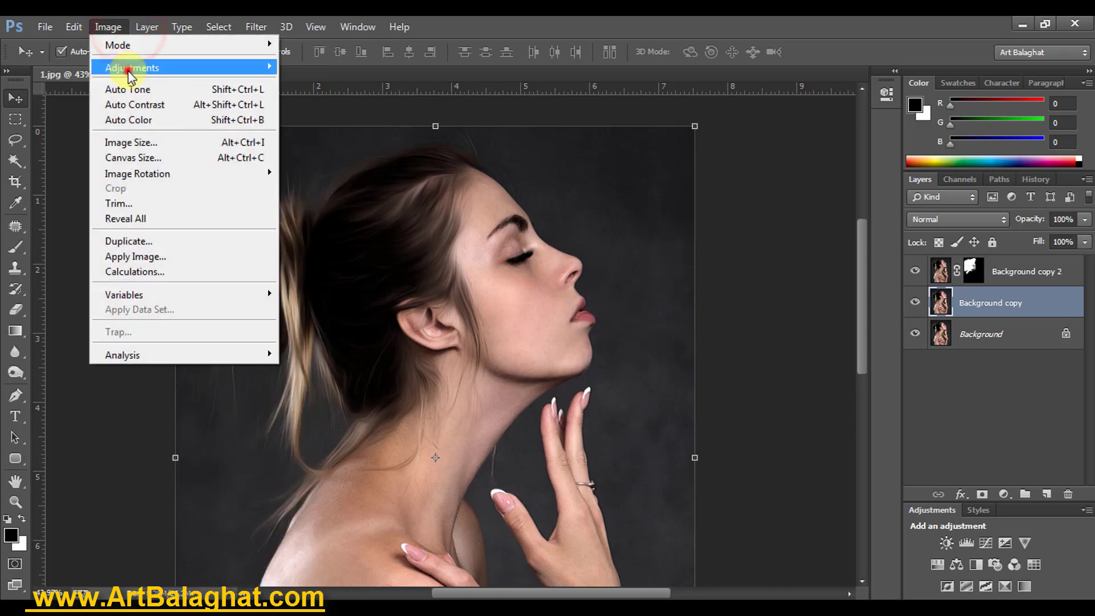
mouse_move(132, 67)
click(316, 80)
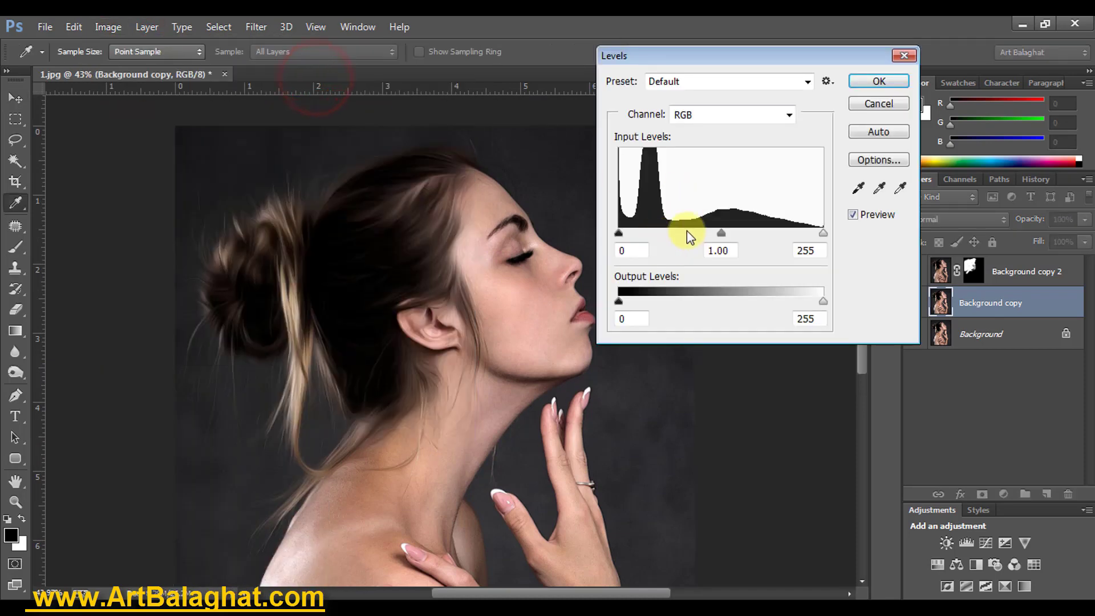
drag(721, 233, 690, 233)
drag(619, 233, 630, 233)
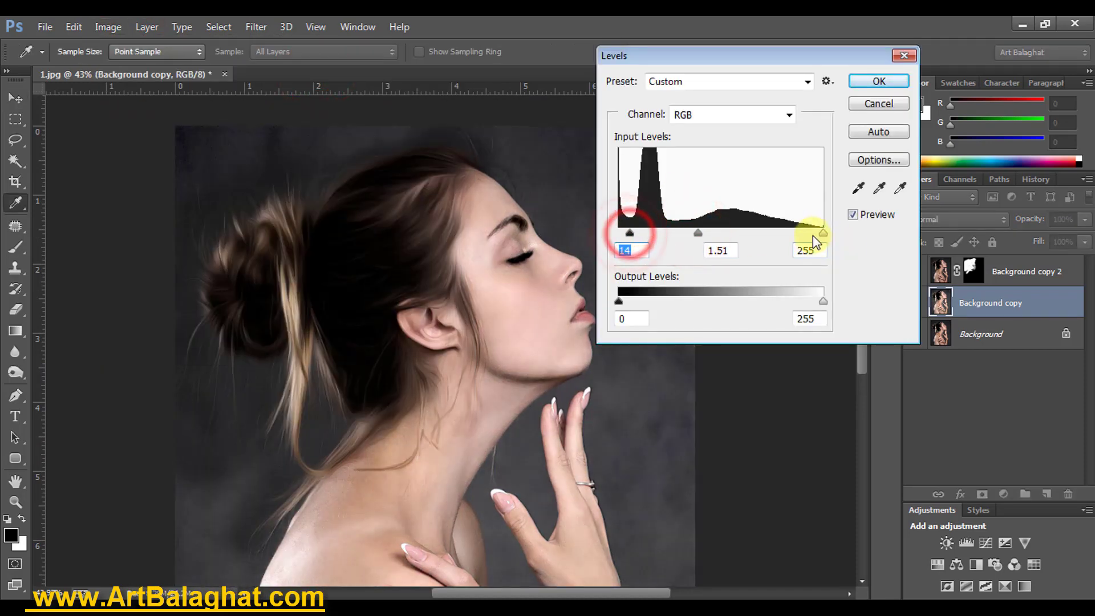
drag(823, 234, 813, 233)
drag(630, 233, 645, 233)
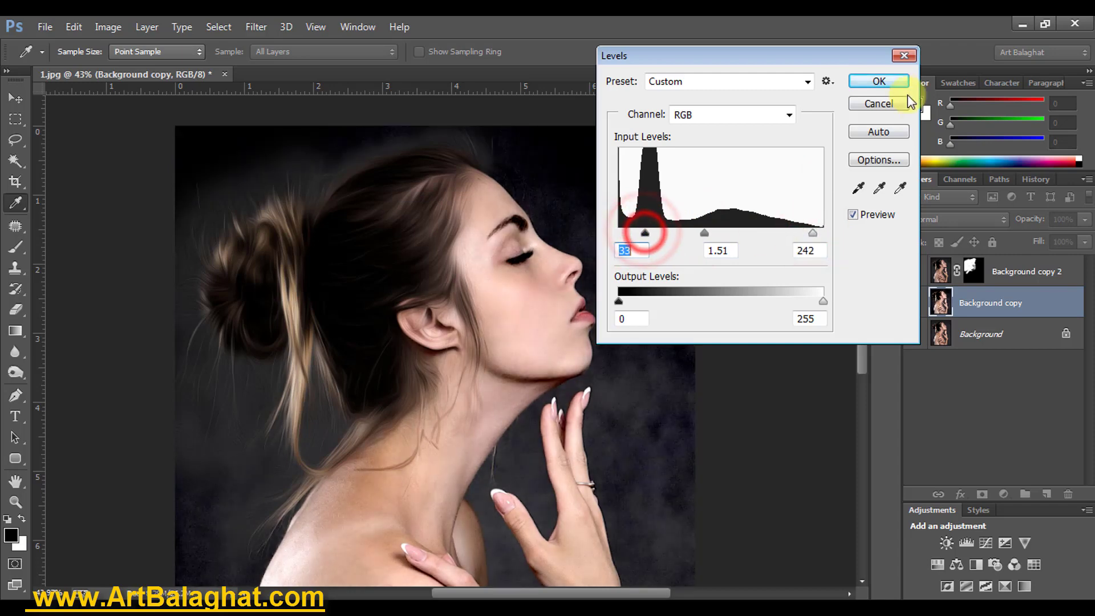
click(889, 100)
Step: Zoom into the cheek and eye, keeping the Background copy layer targeted
key(v)
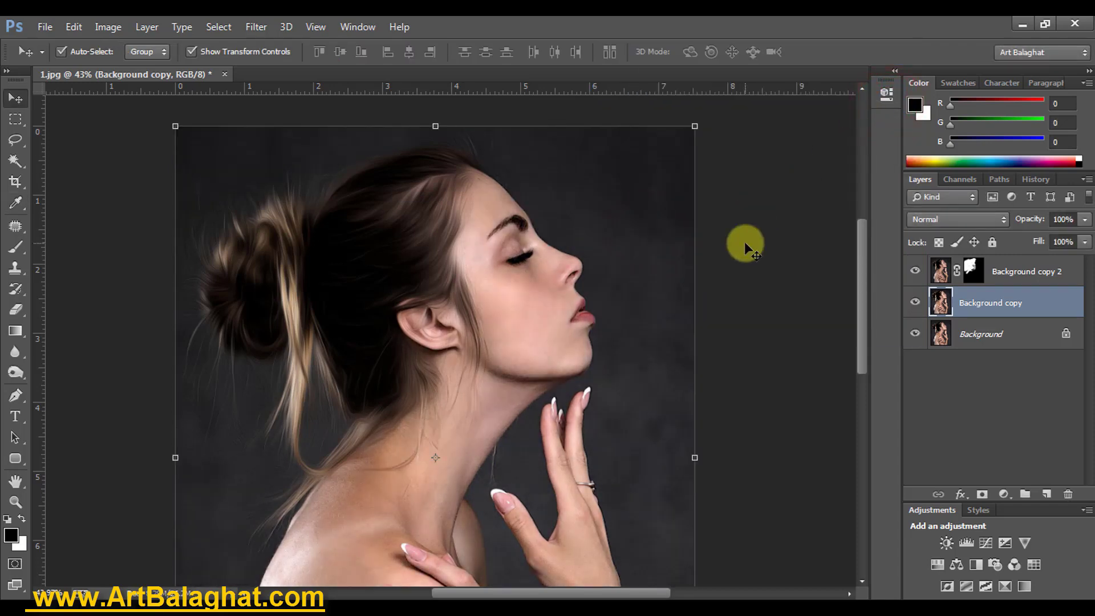
ctrl+click(548, 286)
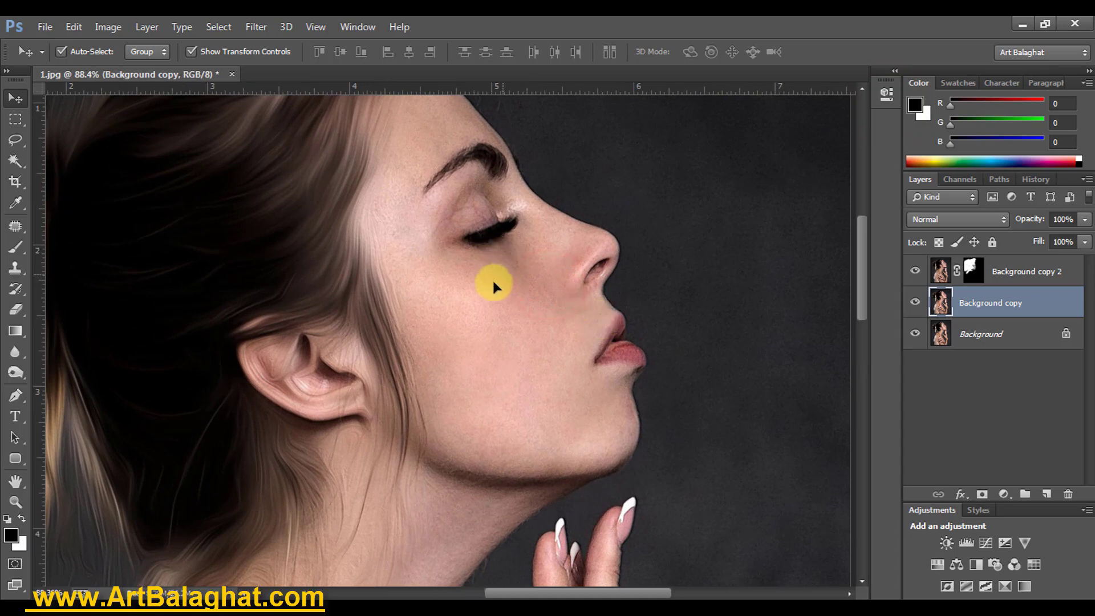
ctrl+click(485, 276)
scroll(508, 293, up, 2)
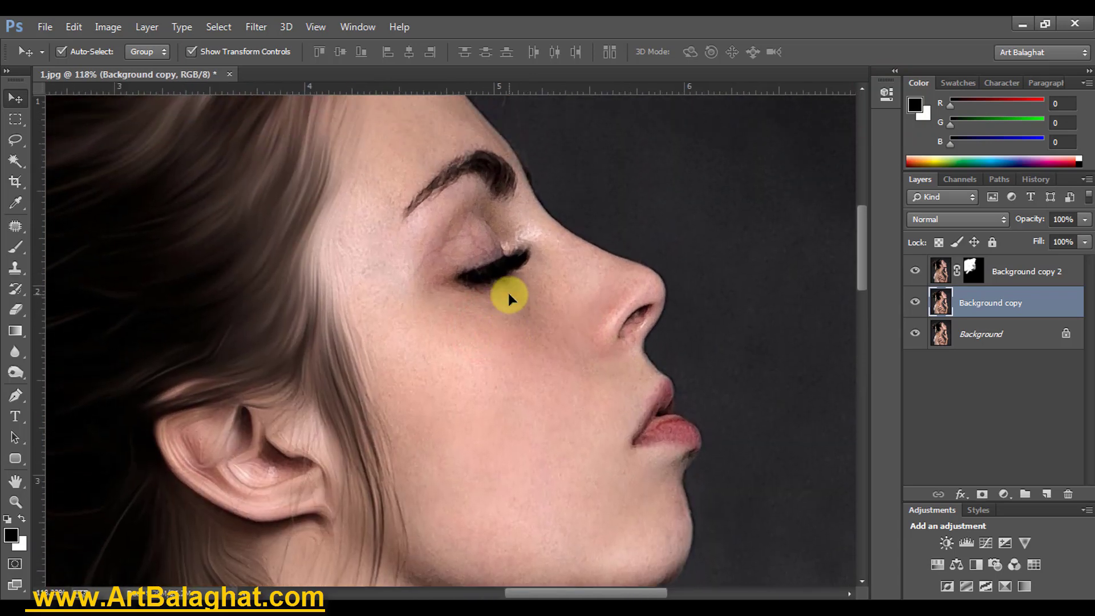
scroll(508, 292, down, 3)
click(969, 298)
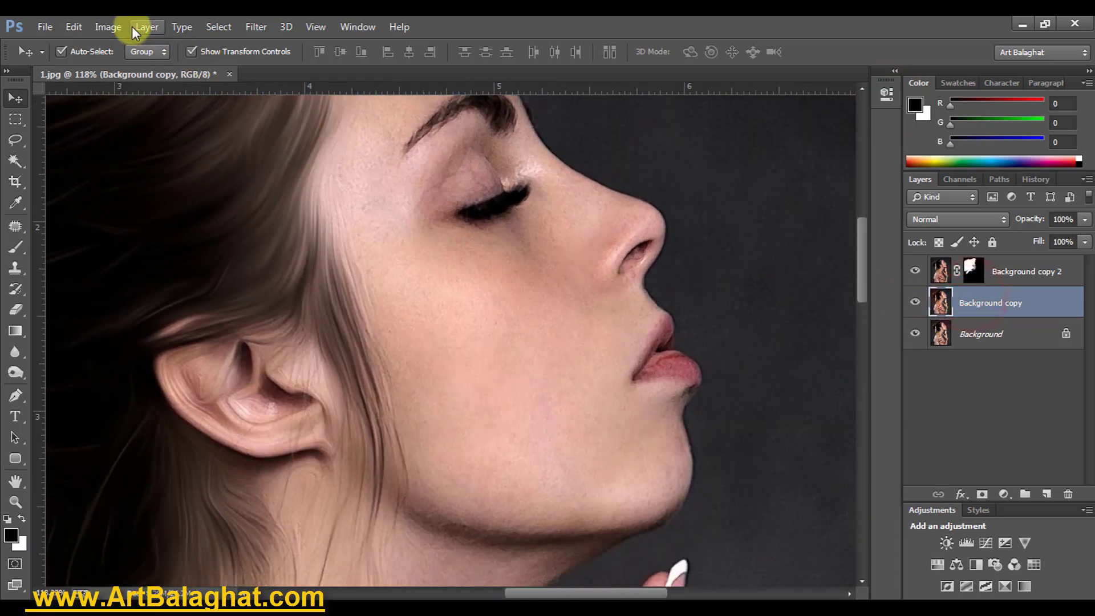
Step: Apply Imagenomic Portraiture with its skin mask sampled from several cheek skin tones
click(221, 27)
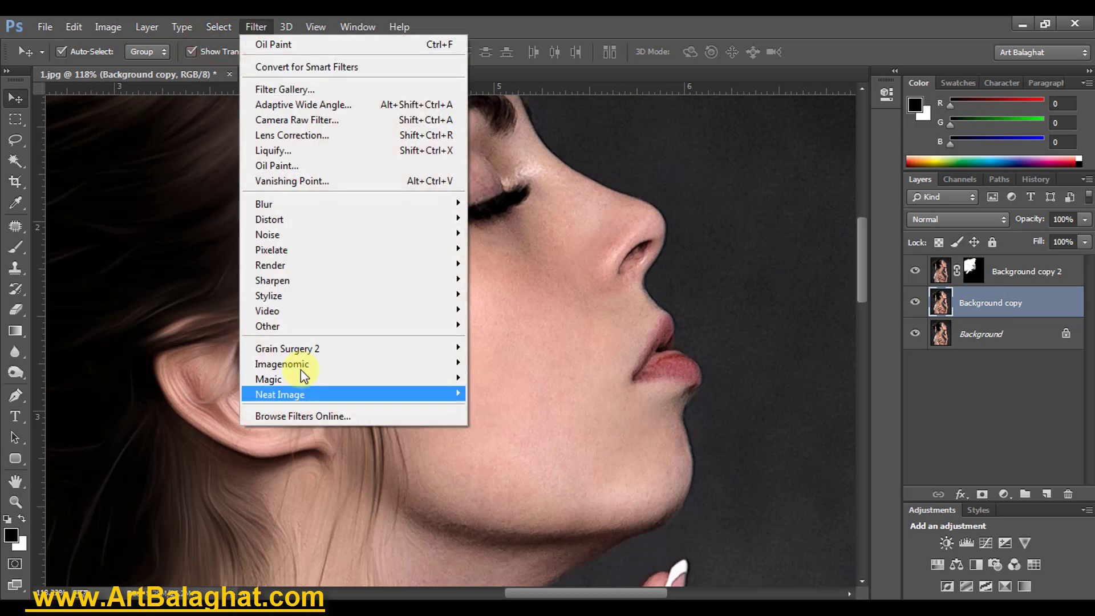
click(298, 366)
click(534, 382)
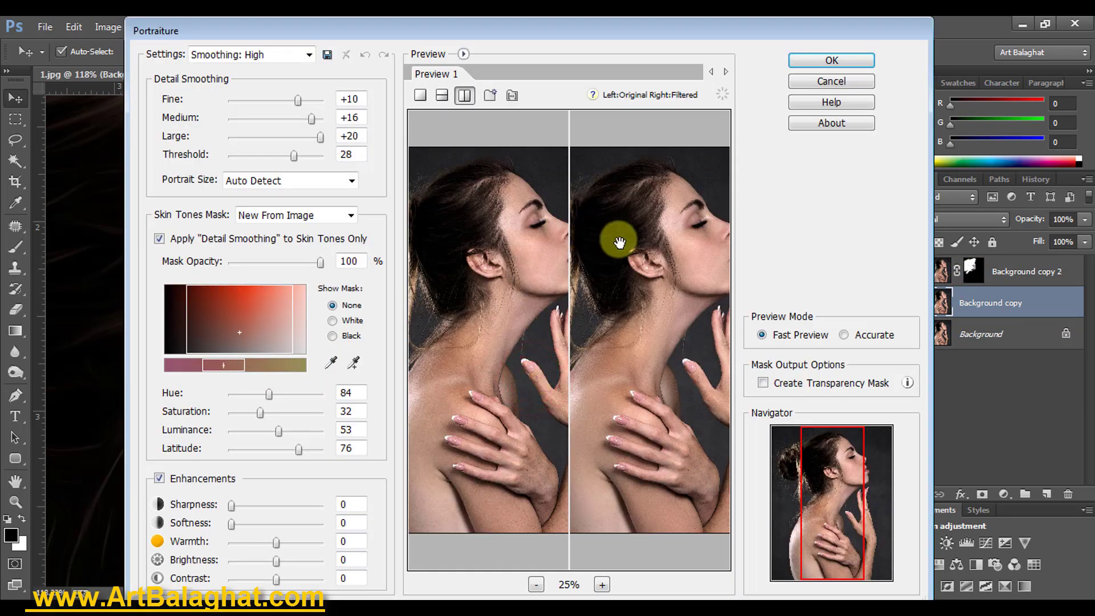
click(654, 233)
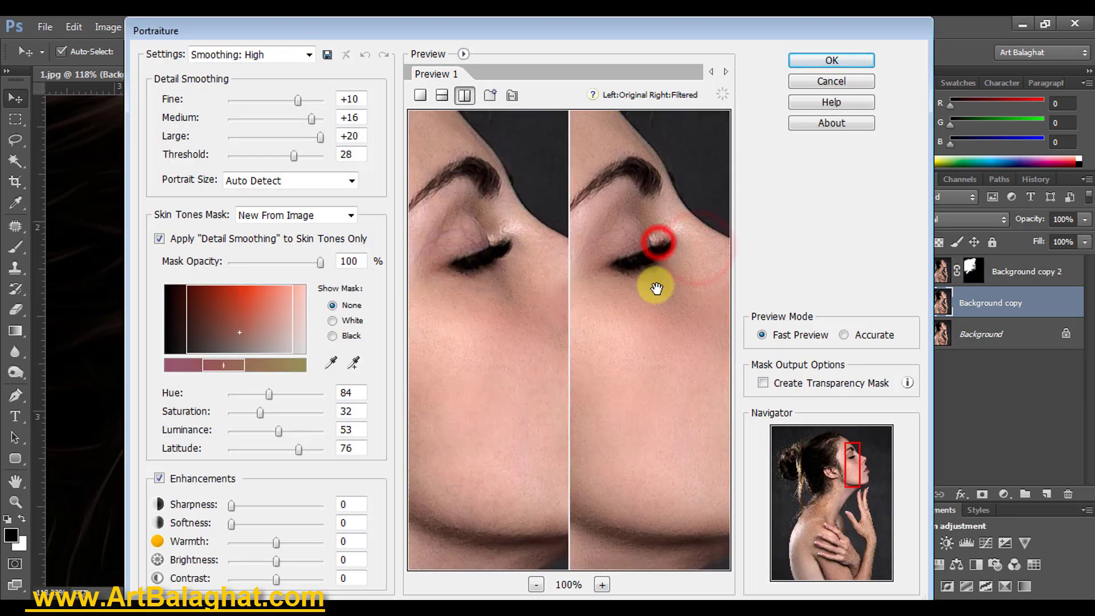
click(331, 363)
click(636, 324)
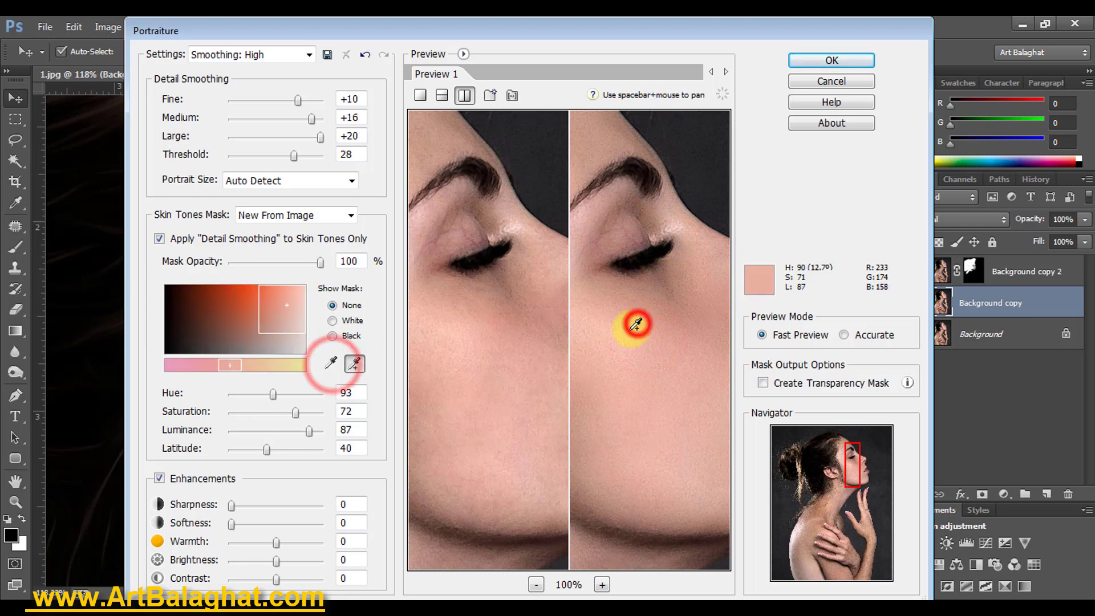
click(625, 378)
click(692, 285)
click(629, 231)
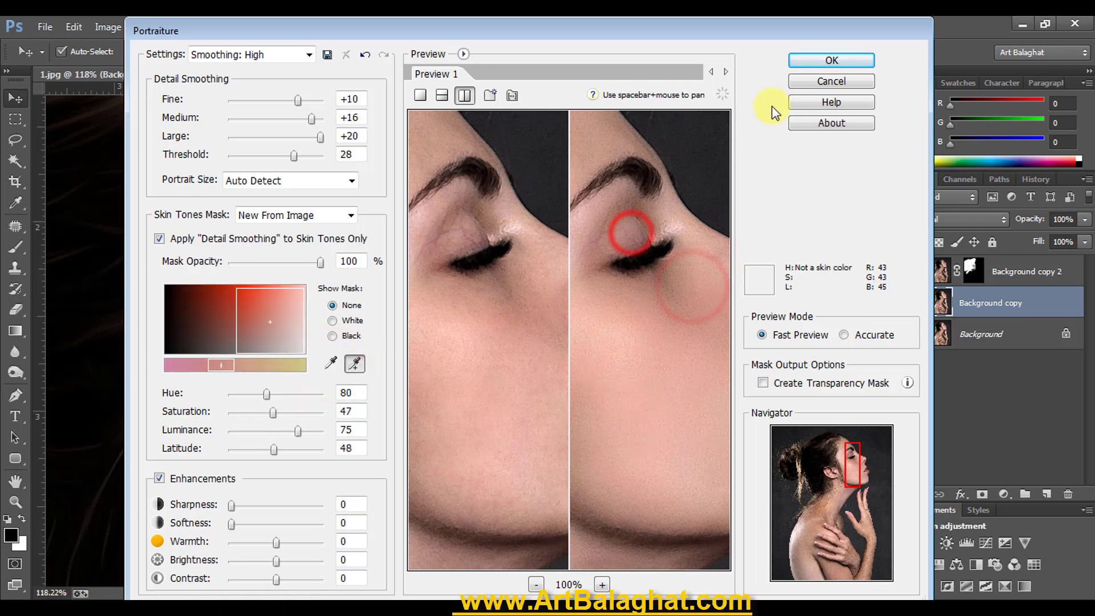
click(831, 60)
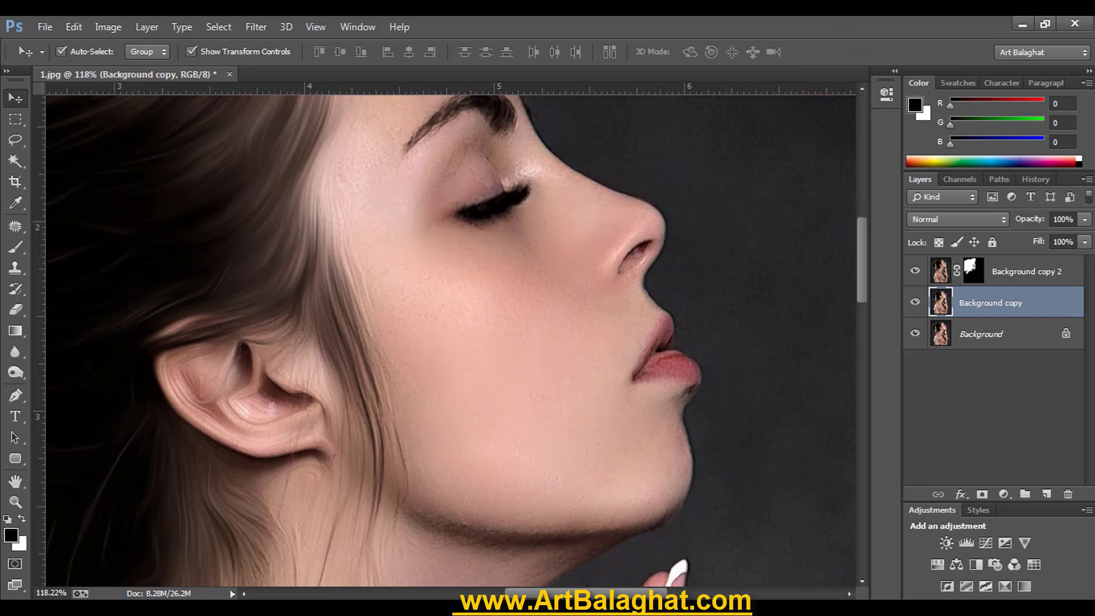
Step: Fade the Portraiture effect to 91% opacity
click(74, 27)
click(128, 76)
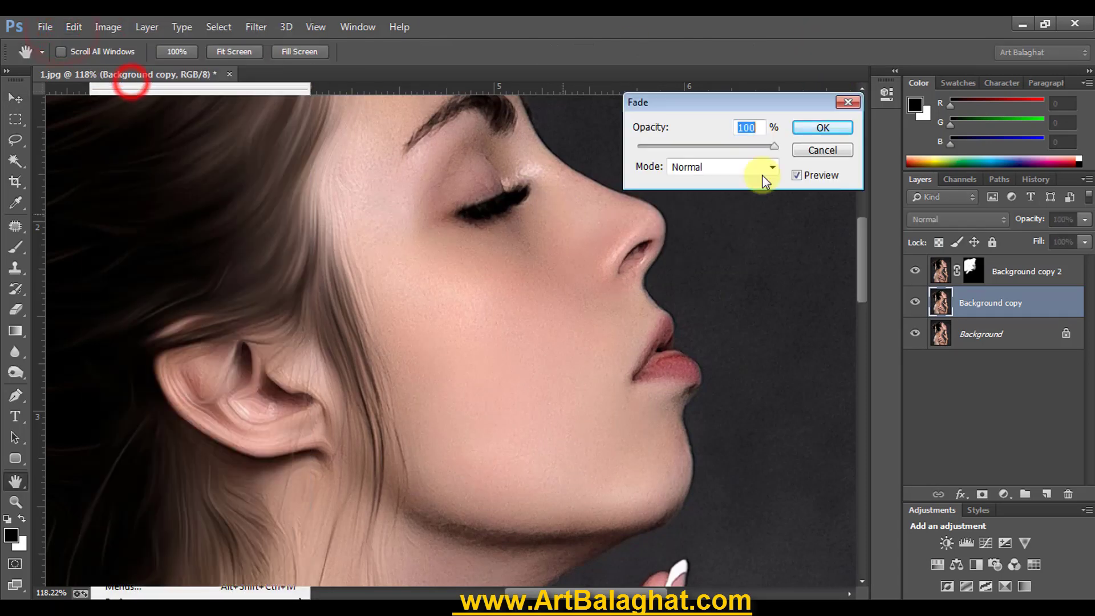
click(823, 127)
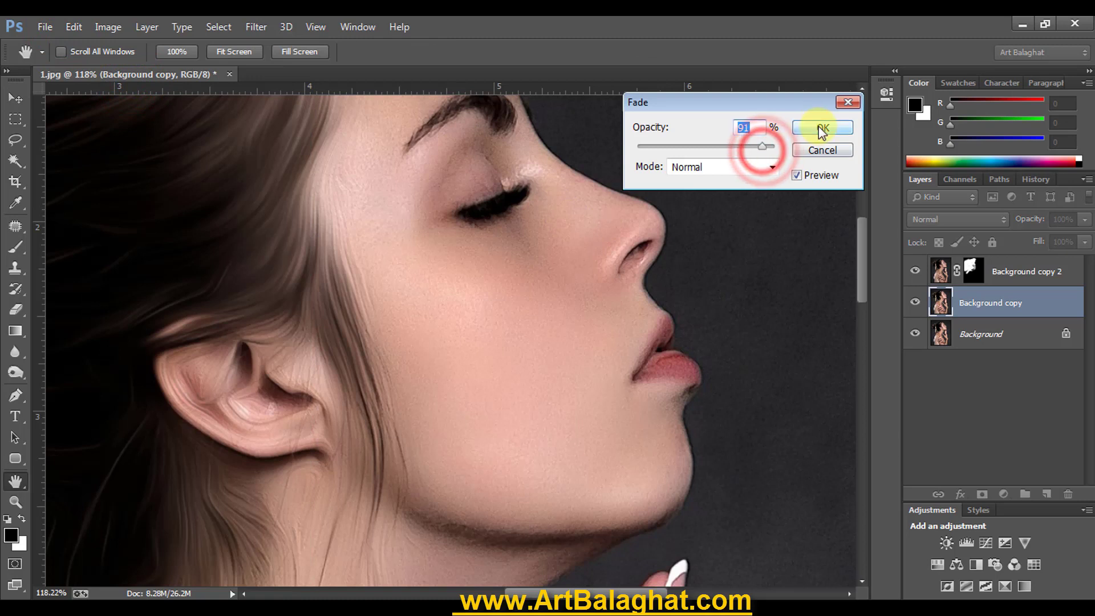
key(v)
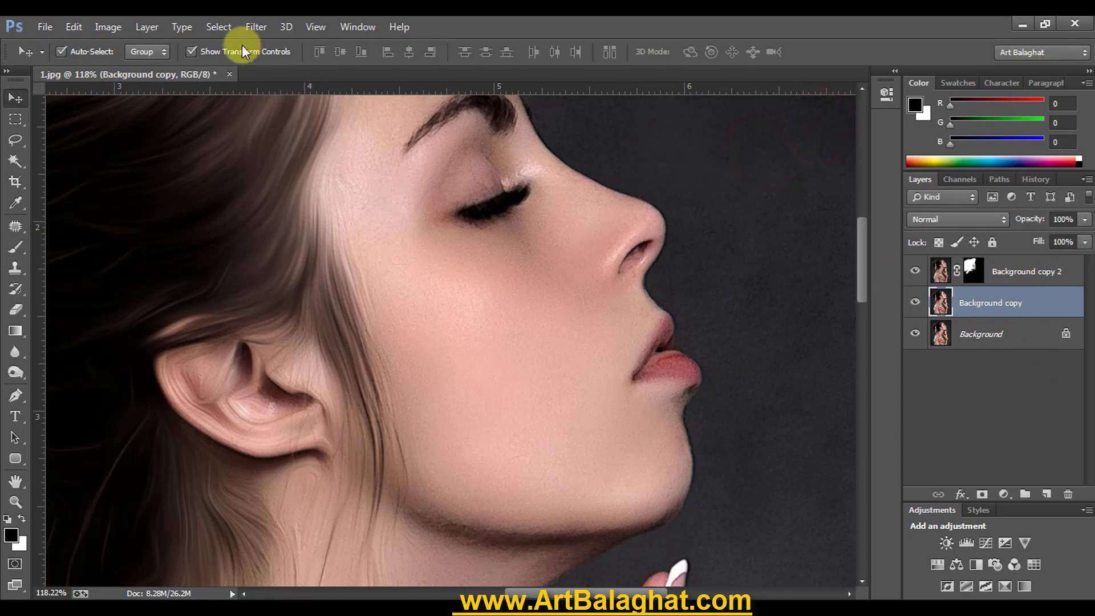
Step: Launch Neat Image Reduce Noise and dismiss its information notice
click(256, 27)
click(315, 399)
click(518, 395)
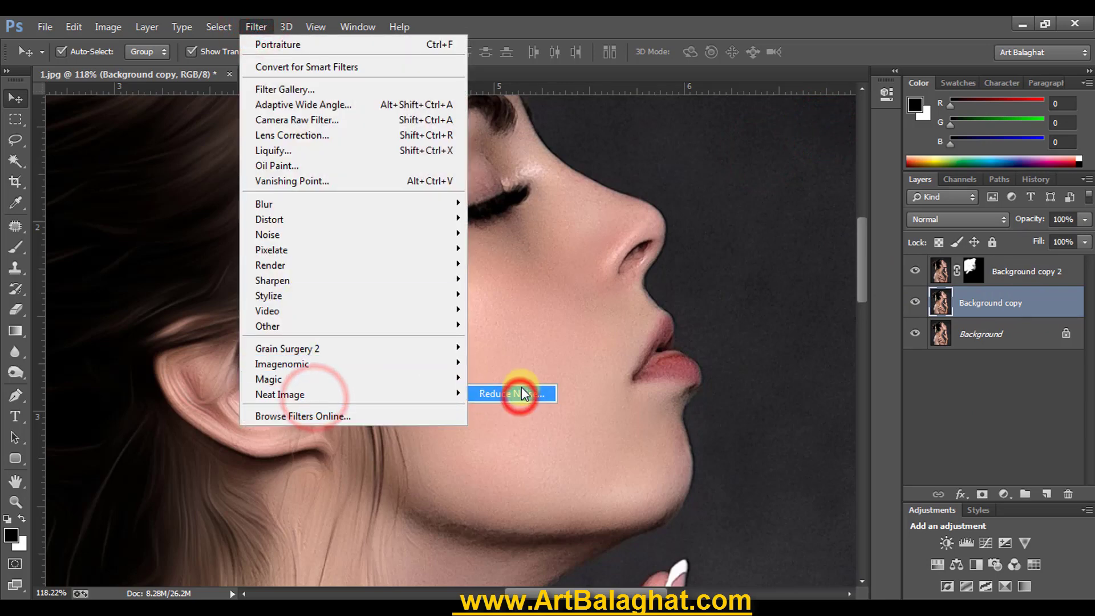
key(Return)
Step: Preview the chin in Neat Image's noise filter settings, apply the reduction, and bring up Fade Reduce Noise
click(205, 61)
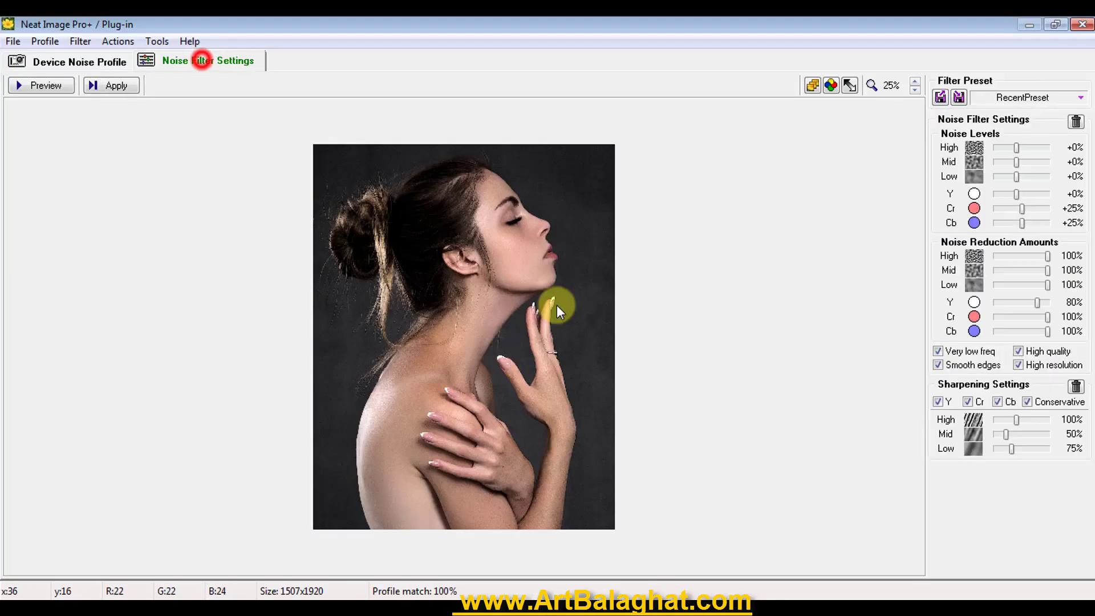
click(510, 251)
scroll(532, 292, up, 1)
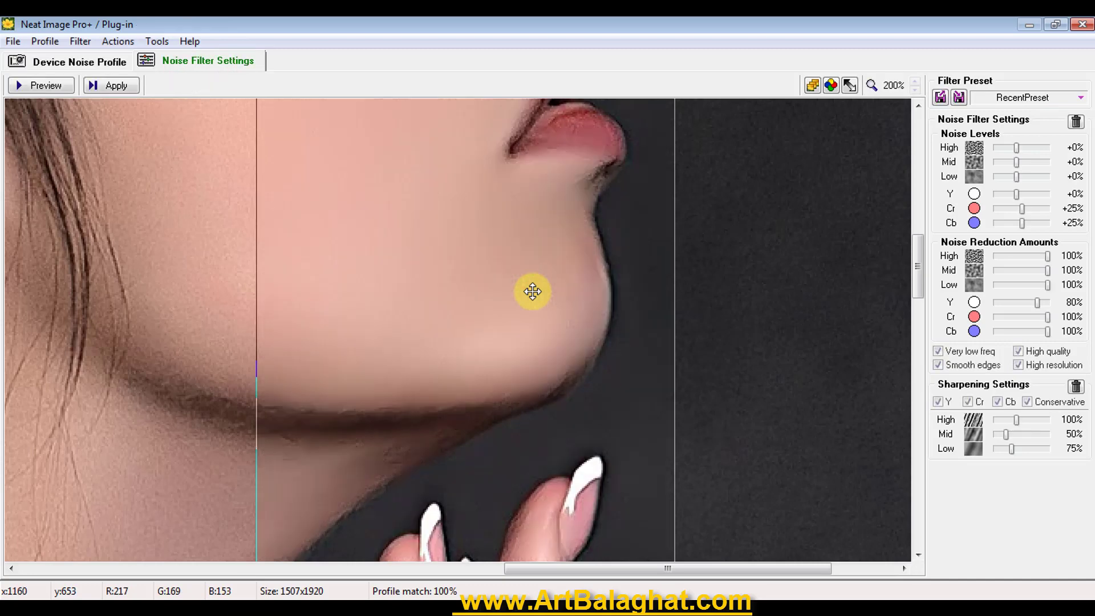
click(532, 292)
click(119, 87)
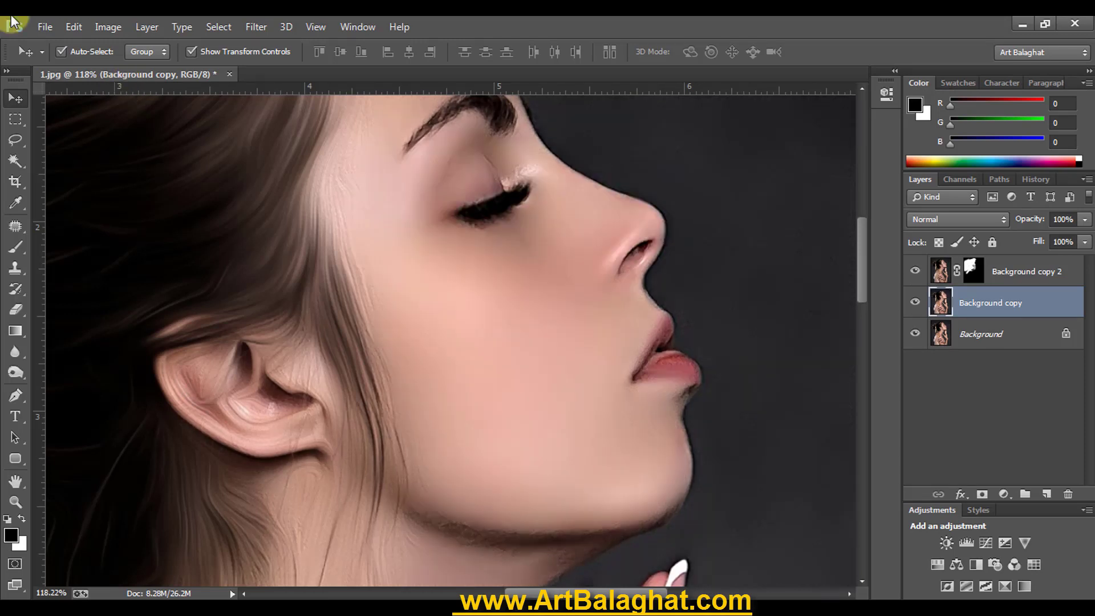
click(71, 26)
click(115, 78)
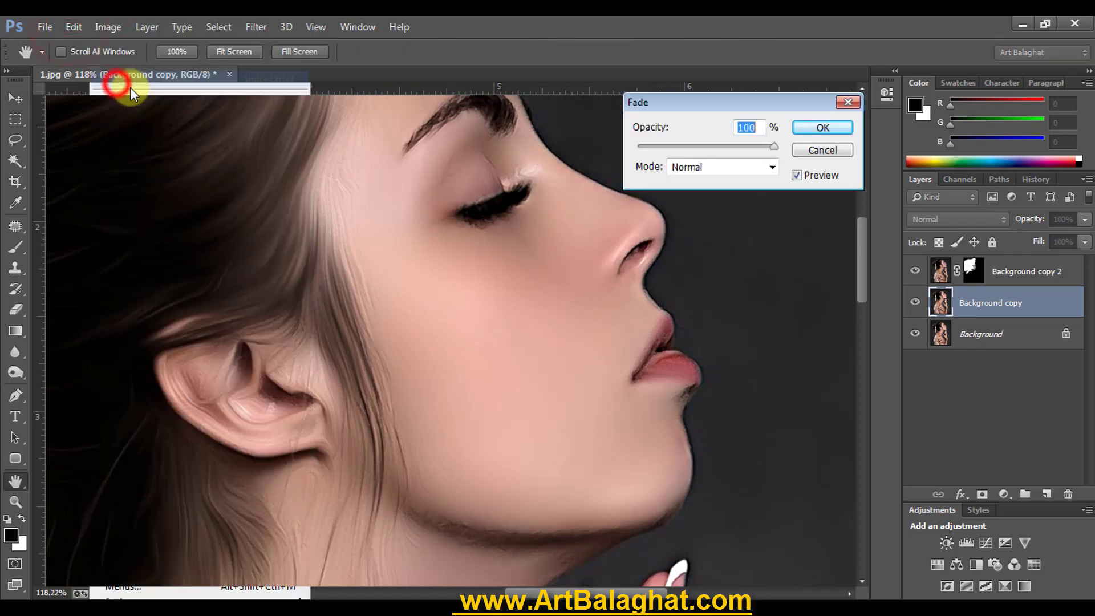
Step: Keep the Reduce Noise fade at 100% and target Background copy 2's layer mask
click(822, 127)
key(v)
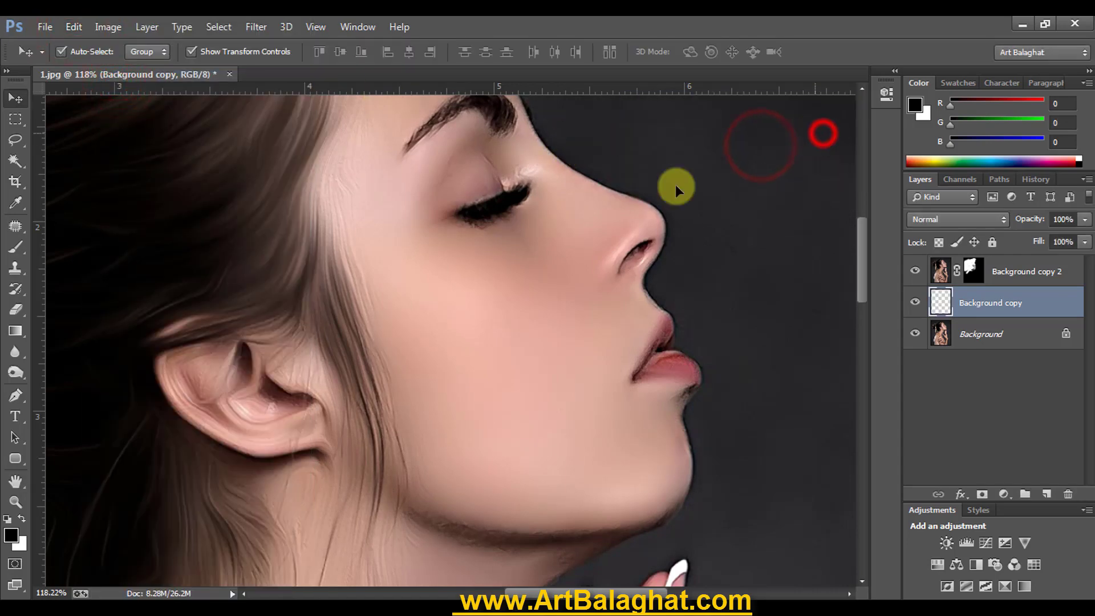
scroll(440, 293, up, 2)
click(976, 269)
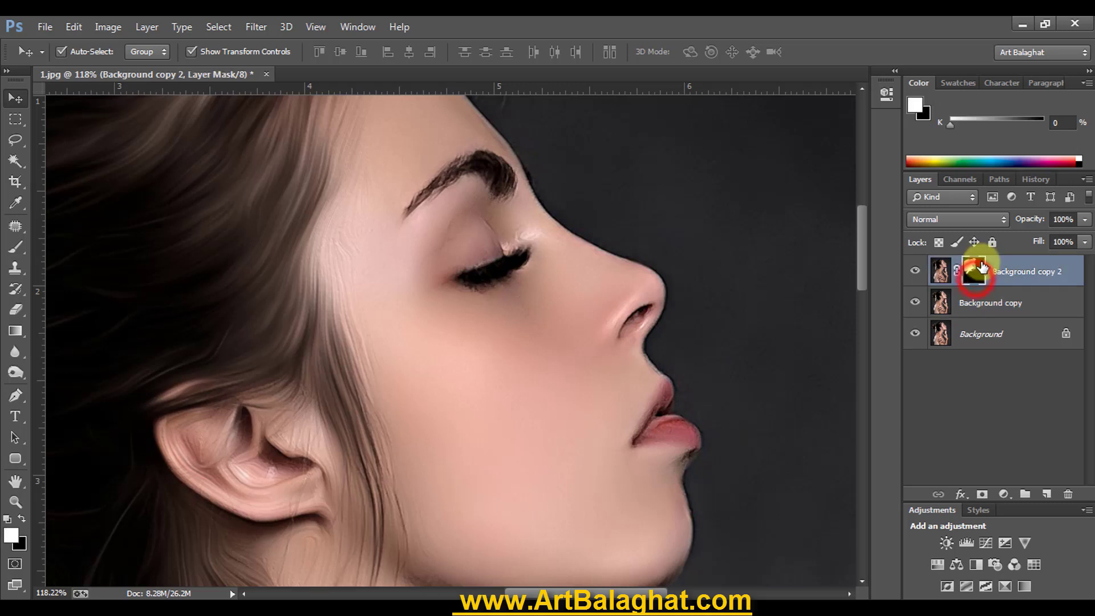
Step: Paint the mask along the eyebrow arc and tail with a smaller brush at 100% flow
drag(448, 146, 502, 183)
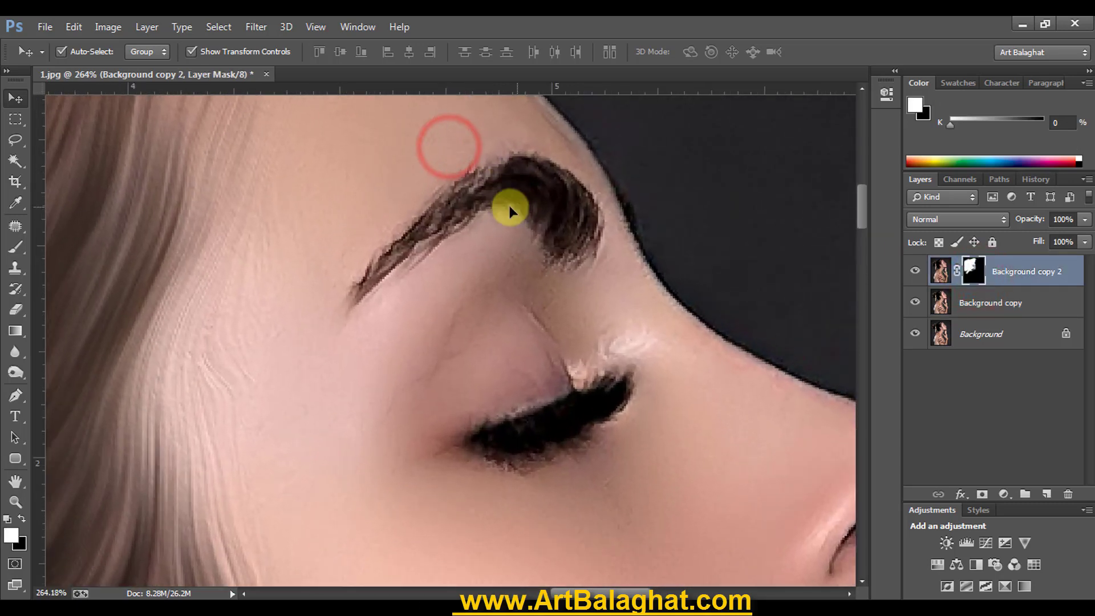
click(17, 247)
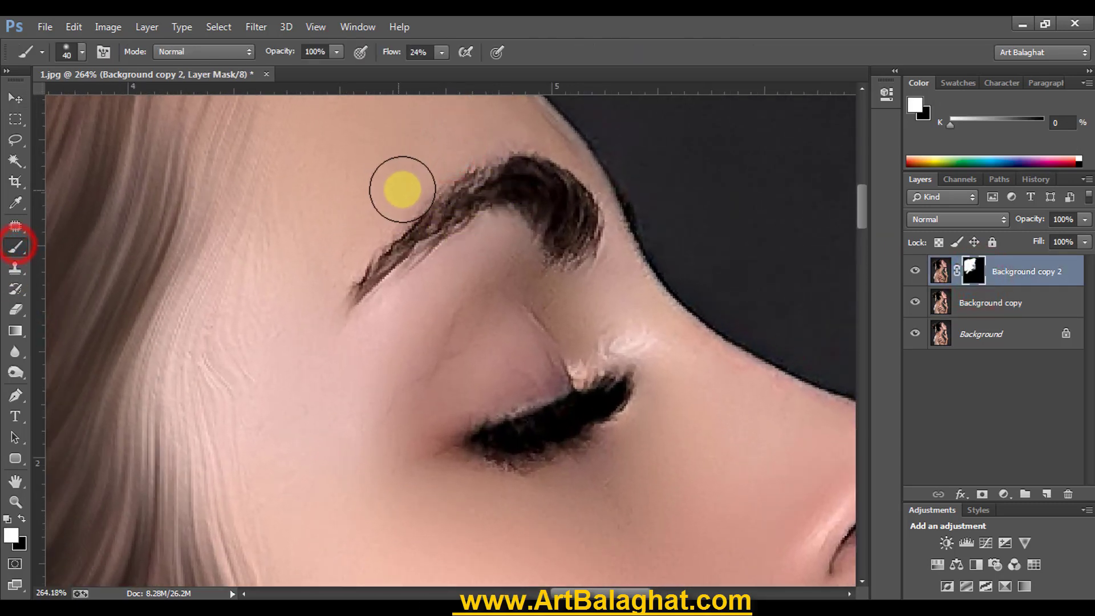
drag(464, 190, 359, 276)
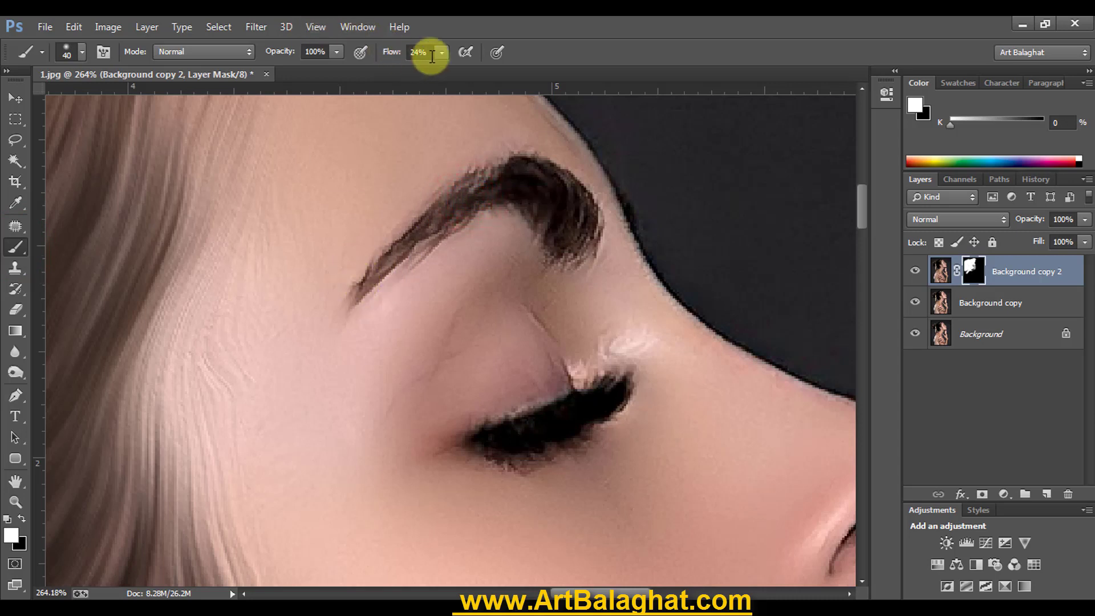
drag(442, 53, 446, 75)
key(bracketleft)
key(bracketleft)
key(bracketleft)
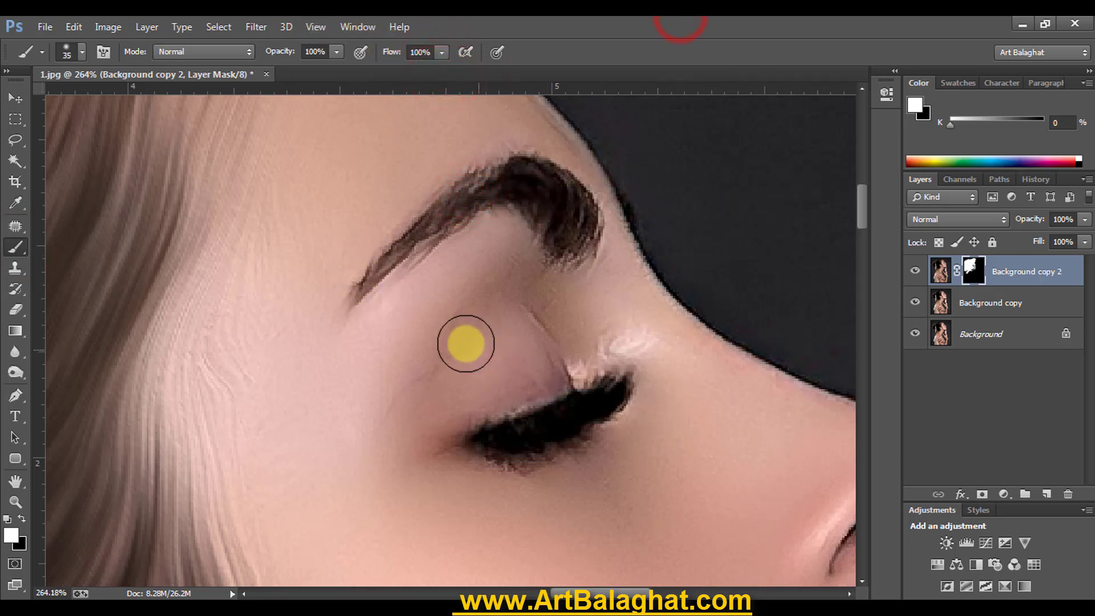
mouse_move(570, 249)
mouse_down()
mouse_move(520, 178)
mouse_move(454, 196)
mouse_move(355, 291)
mouse_up()
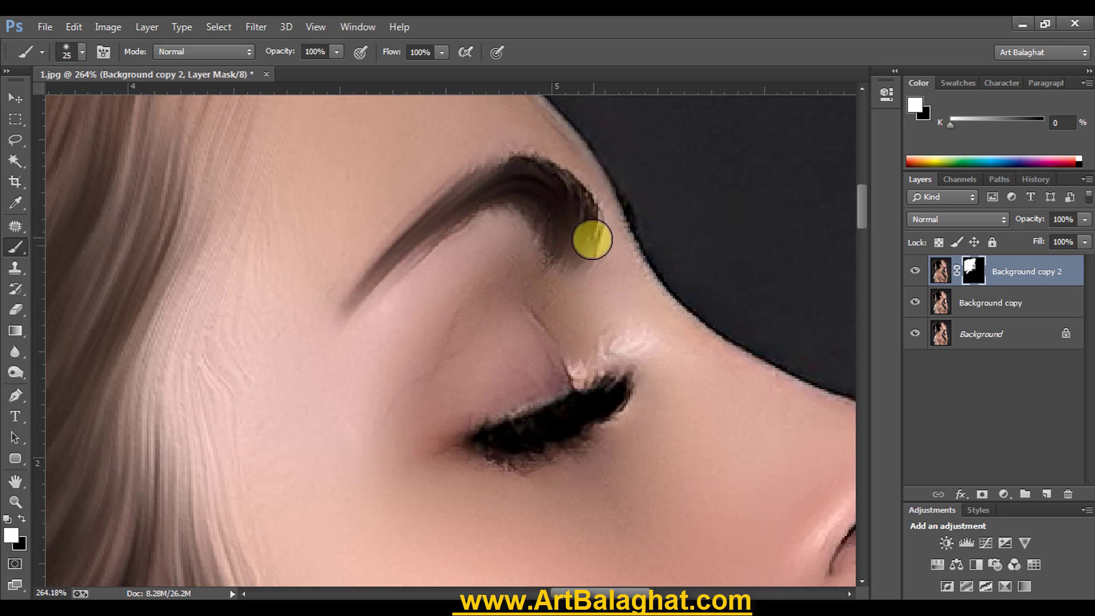
mouse_move(587, 227)
mouse_down()
mouse_move(540, 168)
mouse_move(496, 173)
mouse_up()
Step: Smooth and darken the lower lash line with an even smaller brush
key(bracketleft)
key(bracketleft)
key(bracketleft)
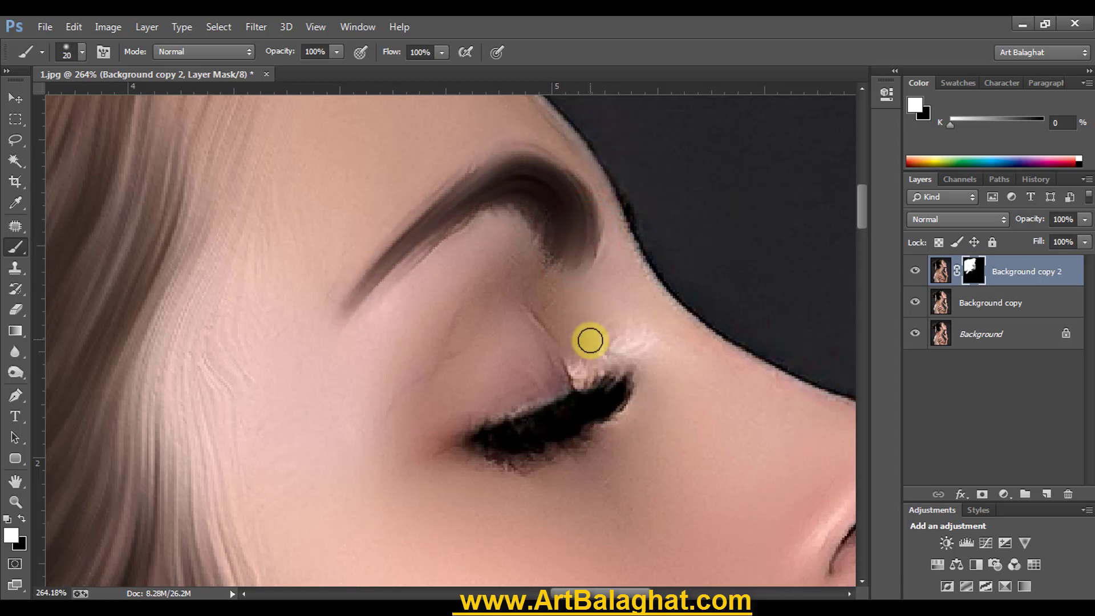
mouse_move(491, 440)
mouse_down()
mouse_move(594, 393)
mouse_move(612, 374)
mouse_move(599, 399)
mouse_up()
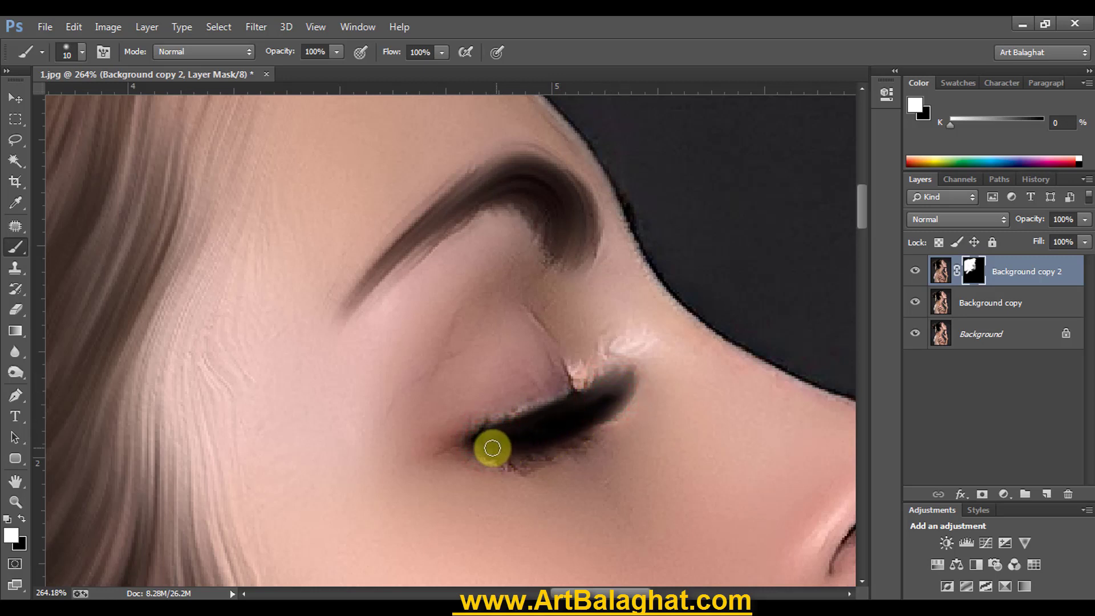
mouse_move(502, 456)
mouse_down()
mouse_move(597, 418)
mouse_move(593, 396)
mouse_move(511, 433)
mouse_move(486, 430)
mouse_move(535, 408)
mouse_up()
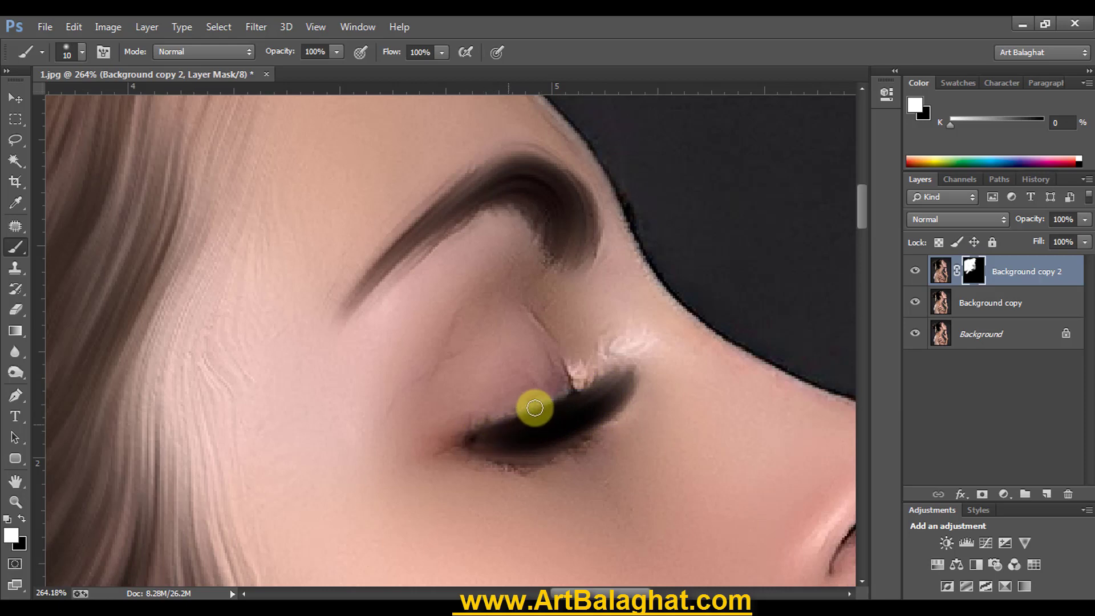
Step: Zoom in around the eye, target the layer image instead of its mask, and deselect all layers
key(v)
key(ctrl+0)
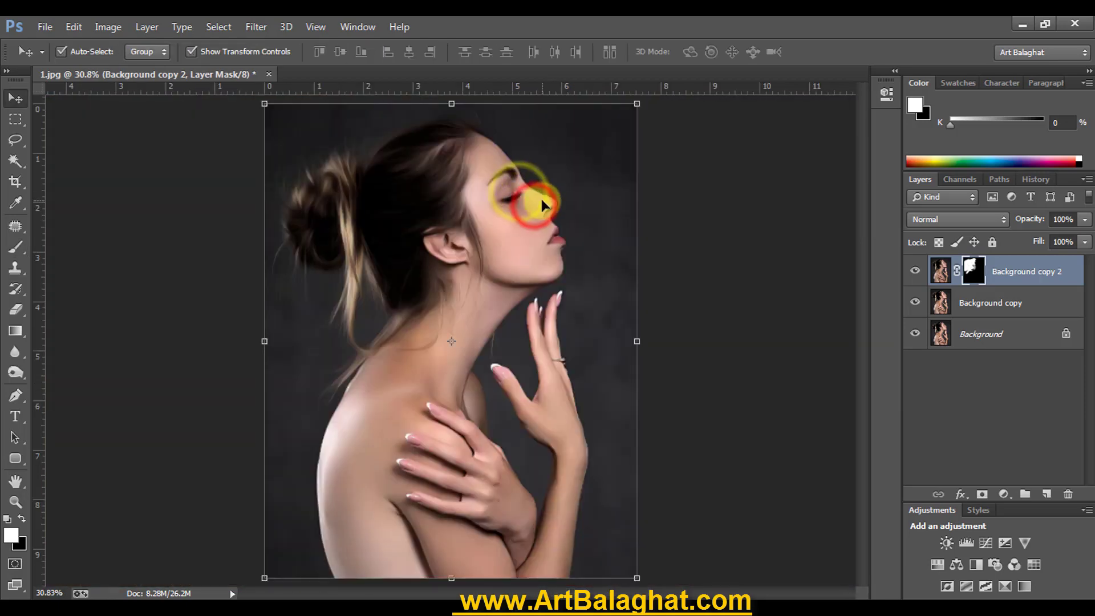
drag(496, 171, 557, 213)
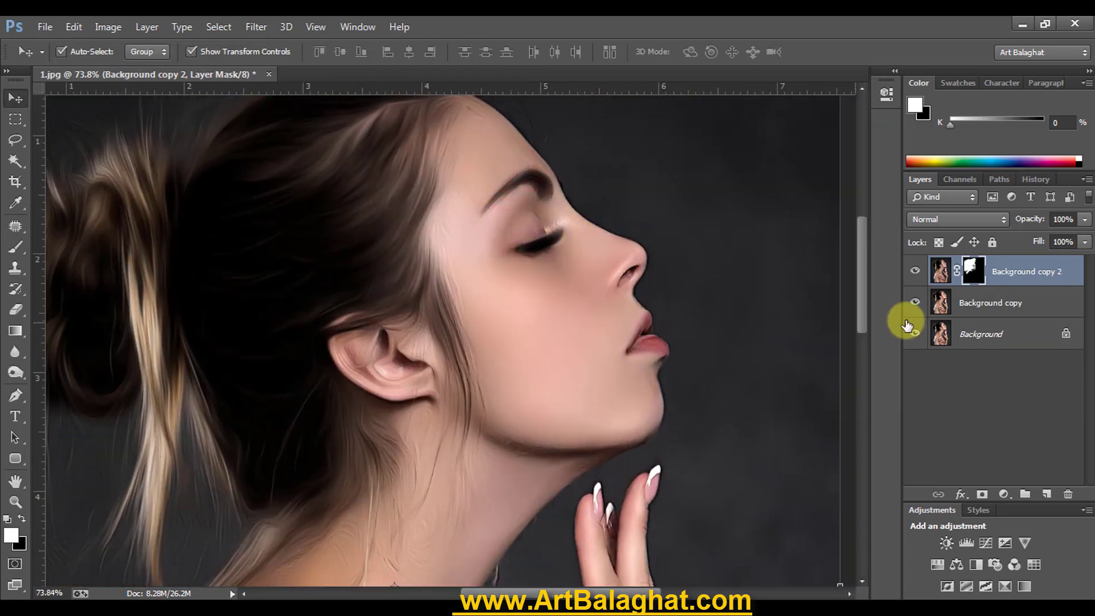
click(995, 384)
click(1012, 273)
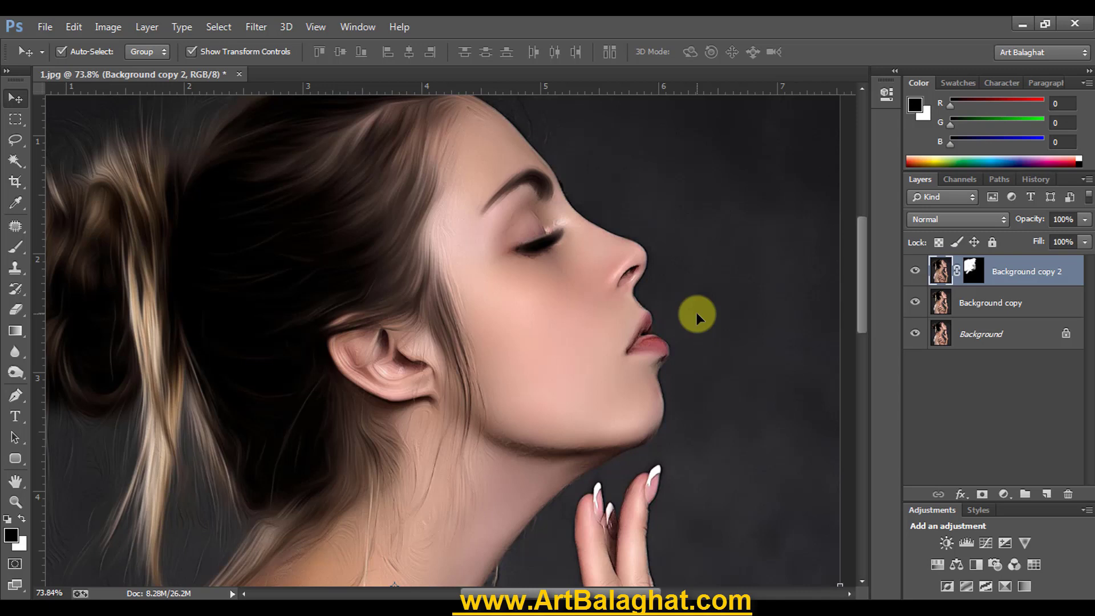
click(1035, 389)
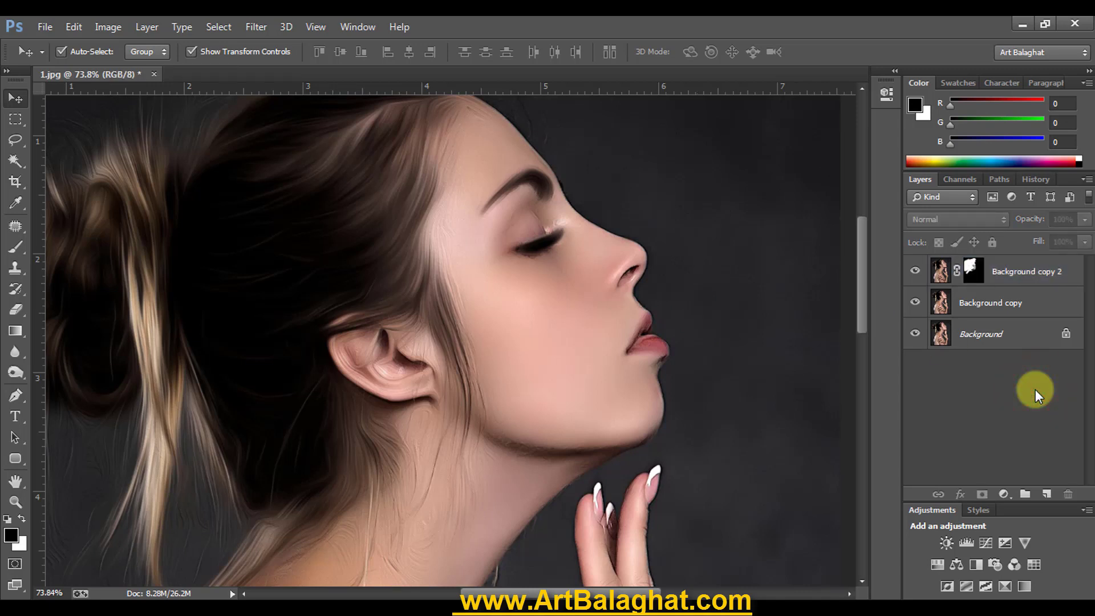
Step: Stamp all visible layers into a new Layer 1 and zoom back in on the face
key(ctrl+shift+alt+e)
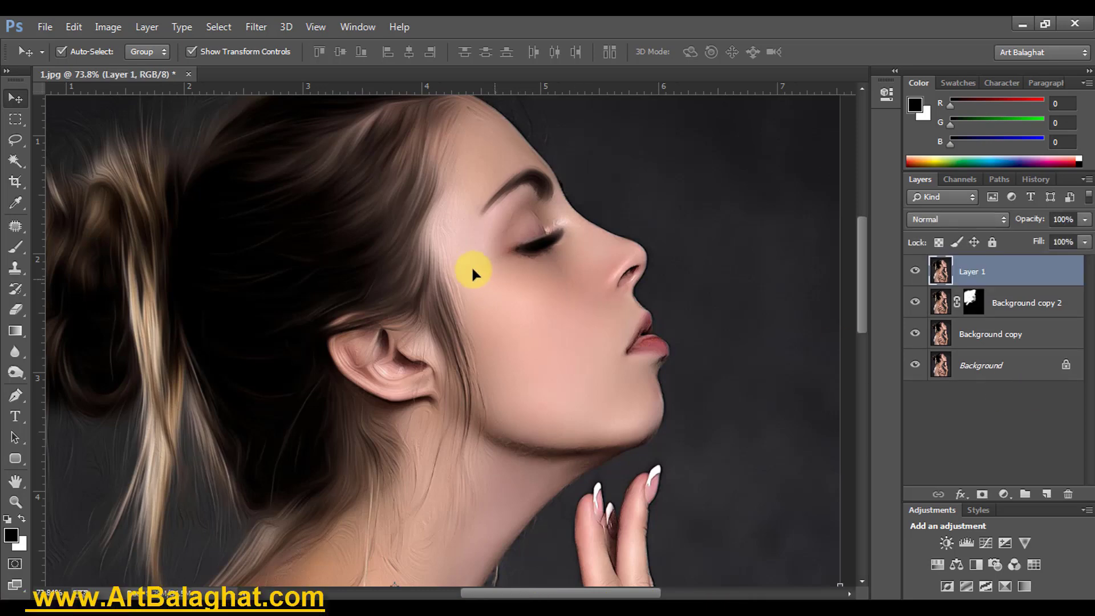
right_click(472, 258)
click(497, 267)
ctrl+click(499, 220)
ctrl+click(537, 176)
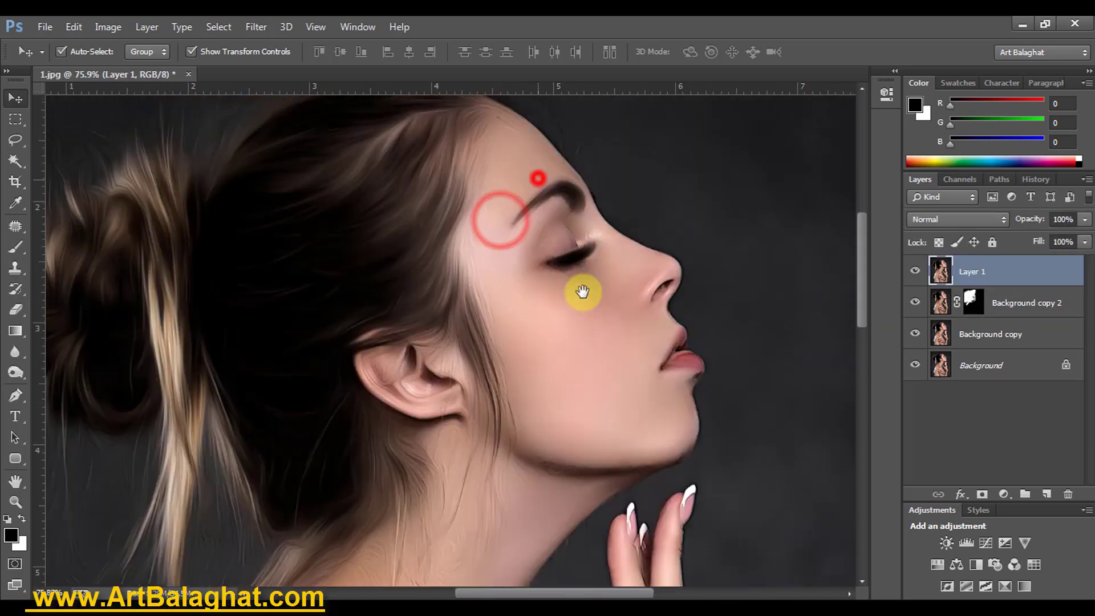
click(108, 27)
Step: Give Layer 1 Brightness/Contrast 7/11 and Levels of 8, 1.12 and 247
click(318, 69)
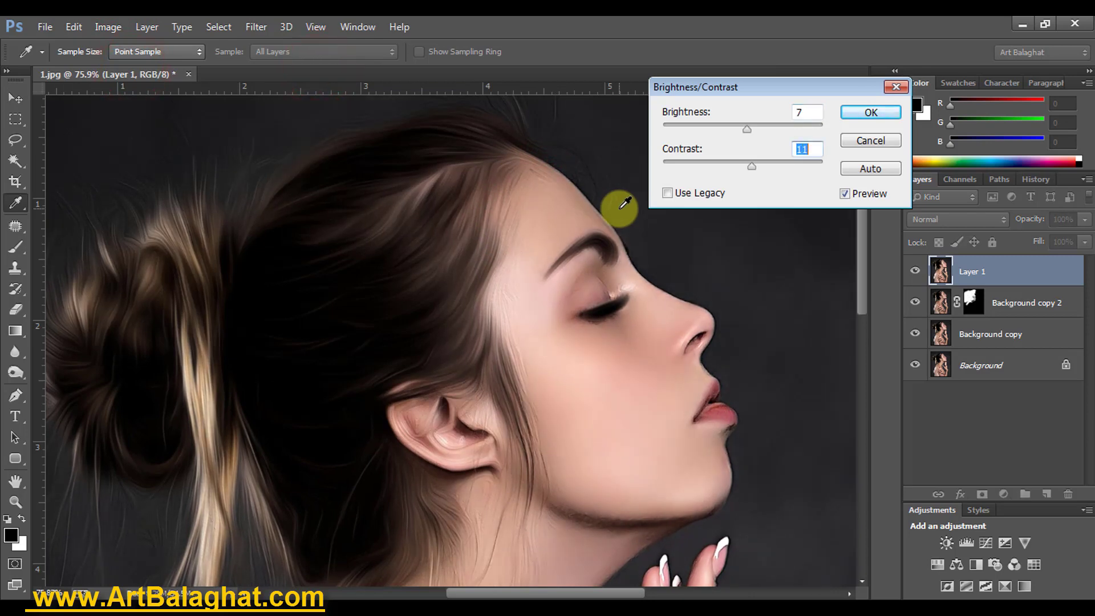
key(Return)
key(ctrl+l)
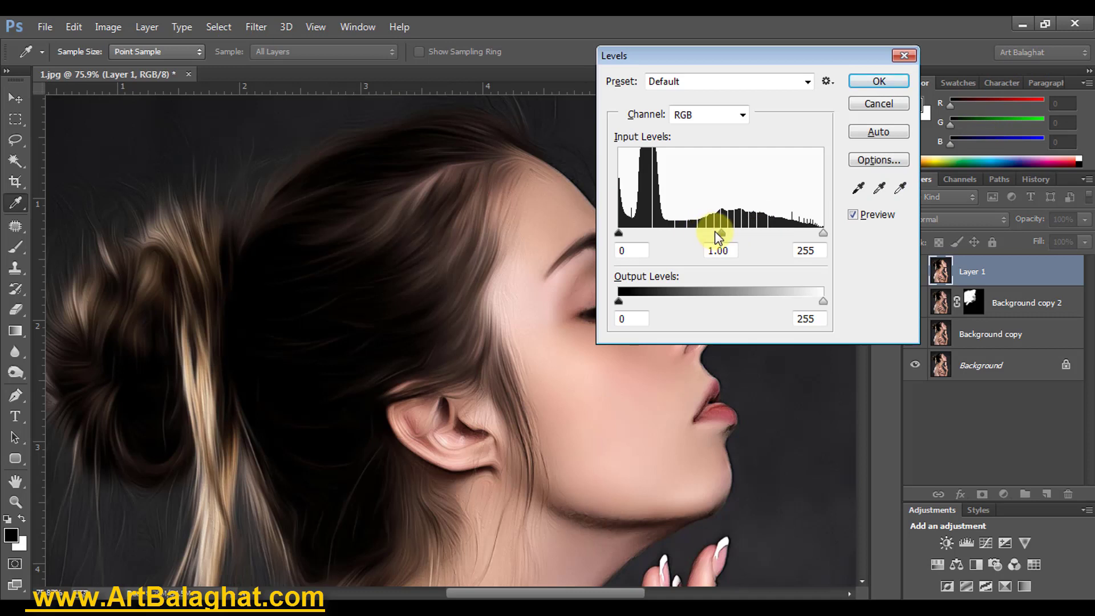
drag(716, 233, 723, 233)
drag(618, 232, 629, 232)
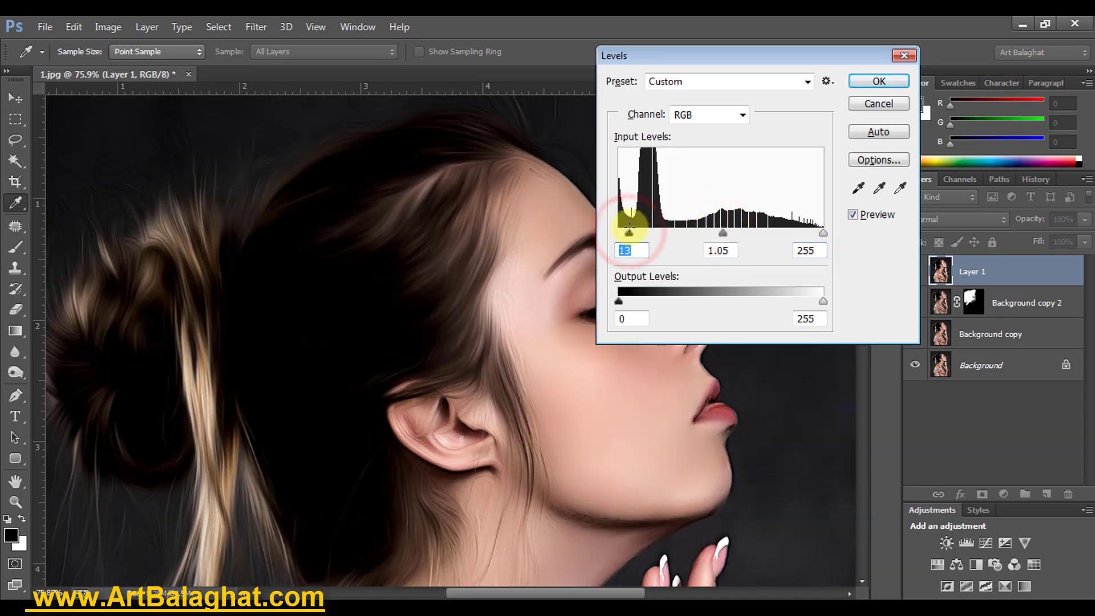
drag(820, 233, 817, 233)
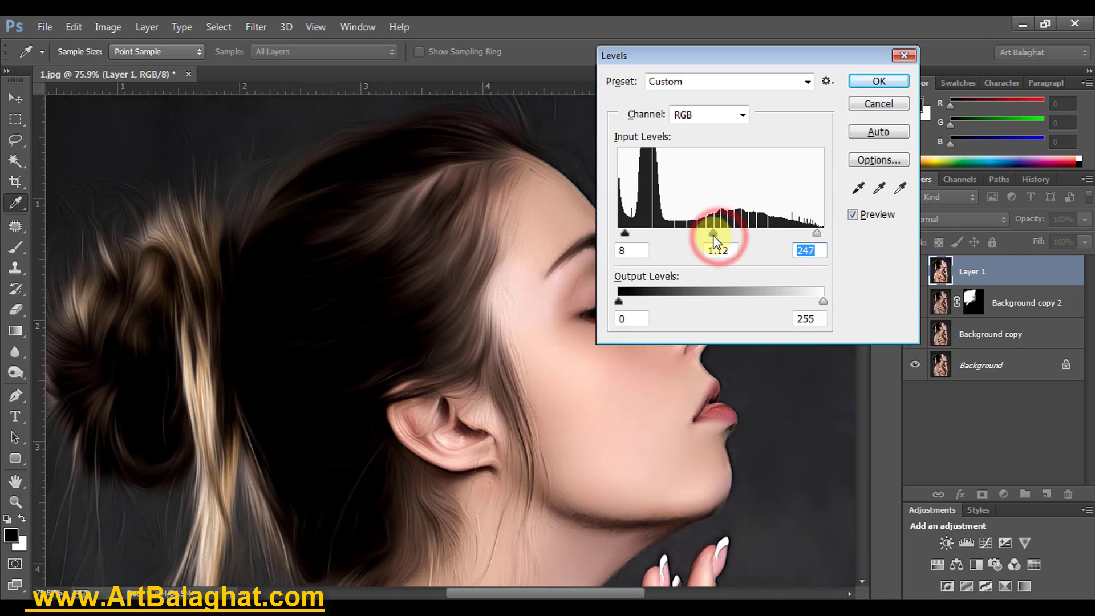
key(Return)
key(v)
key(ctrl+0)
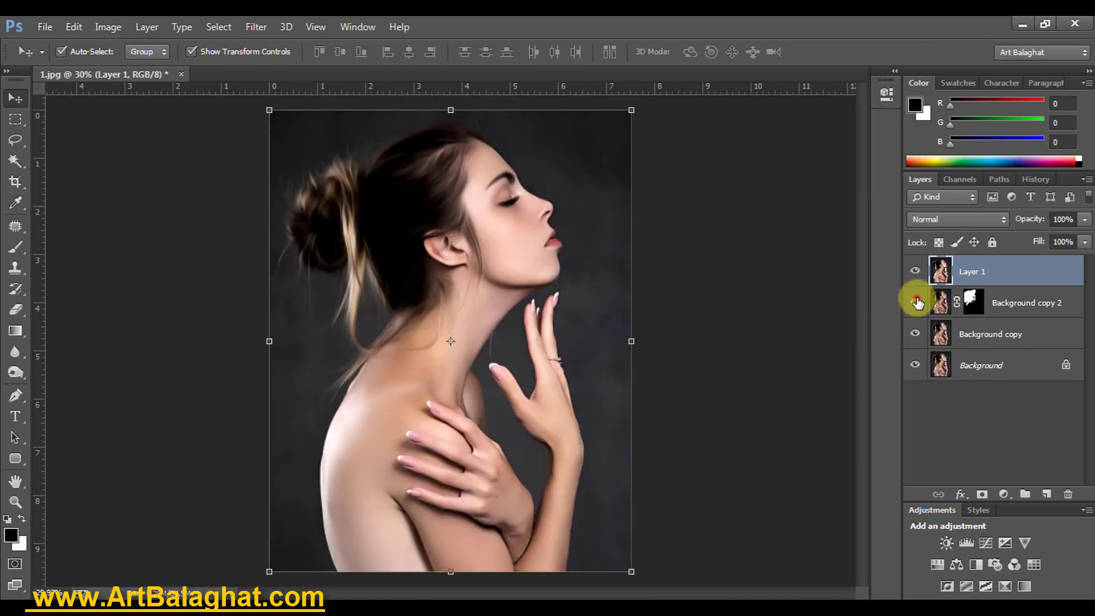
Step: Hide both Background copy layers, make Background active, and zoom in on the head
click(915, 302)
click(916, 333)
click(981, 368)
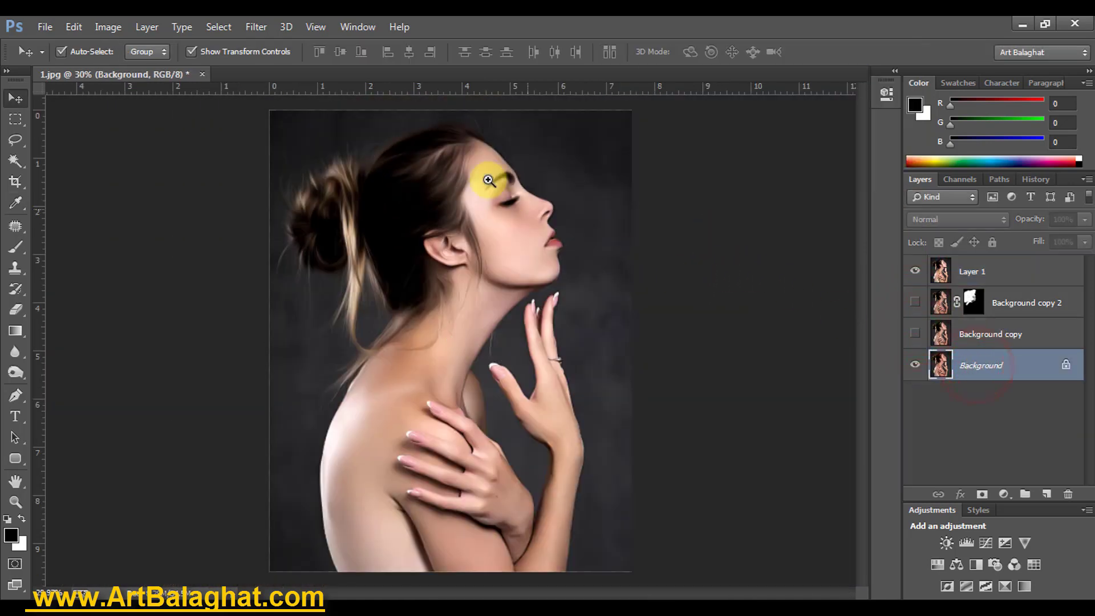
mouse_move(488, 180)
mouse_down()
mouse_move(542, 298)
mouse_move(494, 256)
mouse_up()
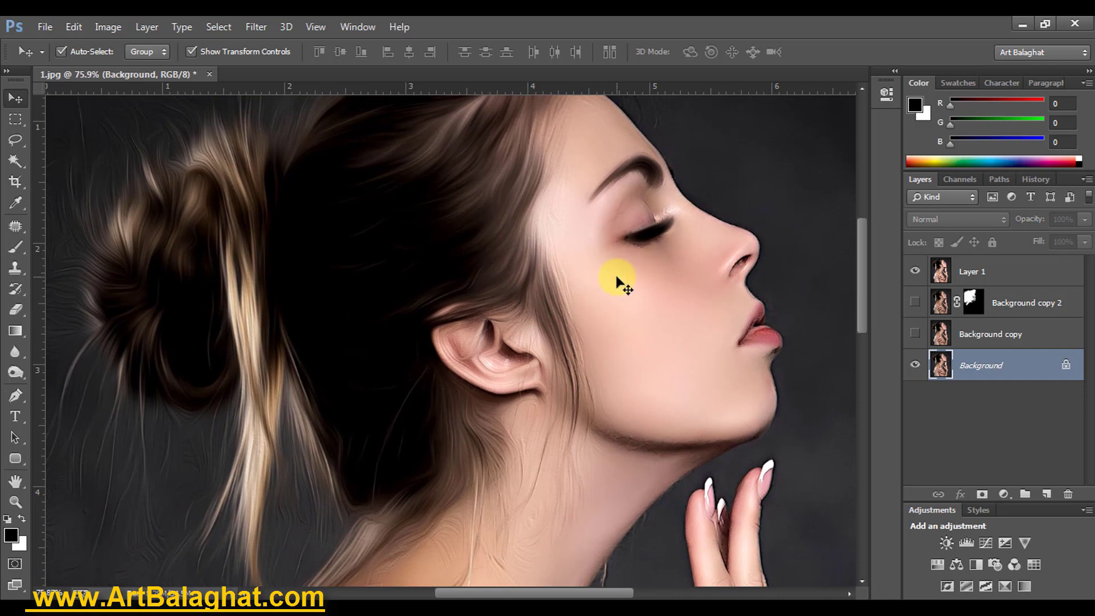
Step: Toggle Layer 1 off and on to compare with the original, then show Background copy 2 again
click(915, 272)
click(916, 272)
click(916, 272)
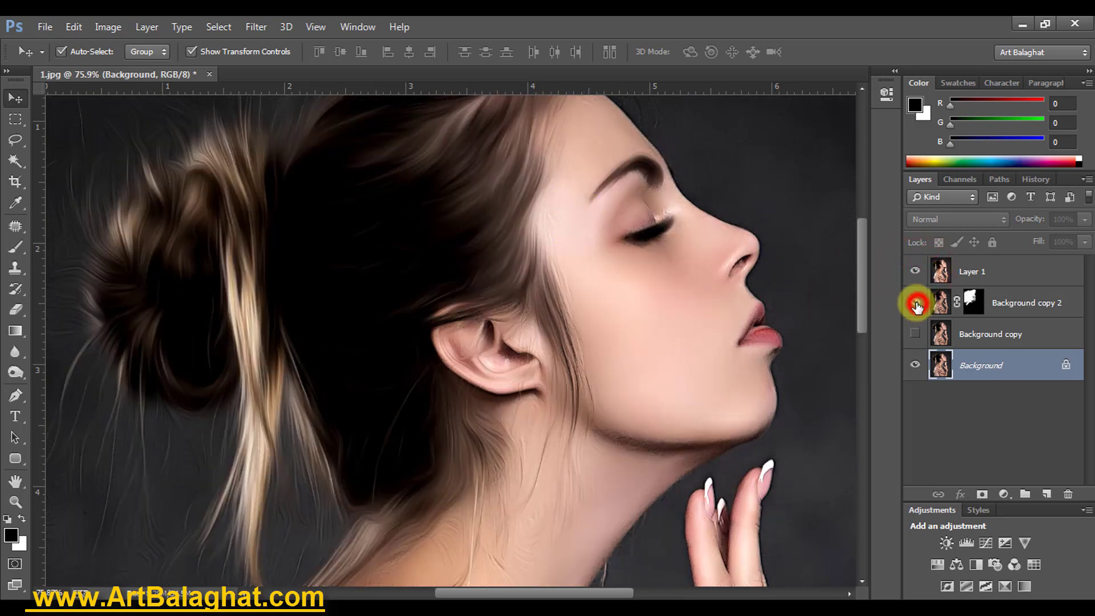
click(914, 273)
click(913, 273)
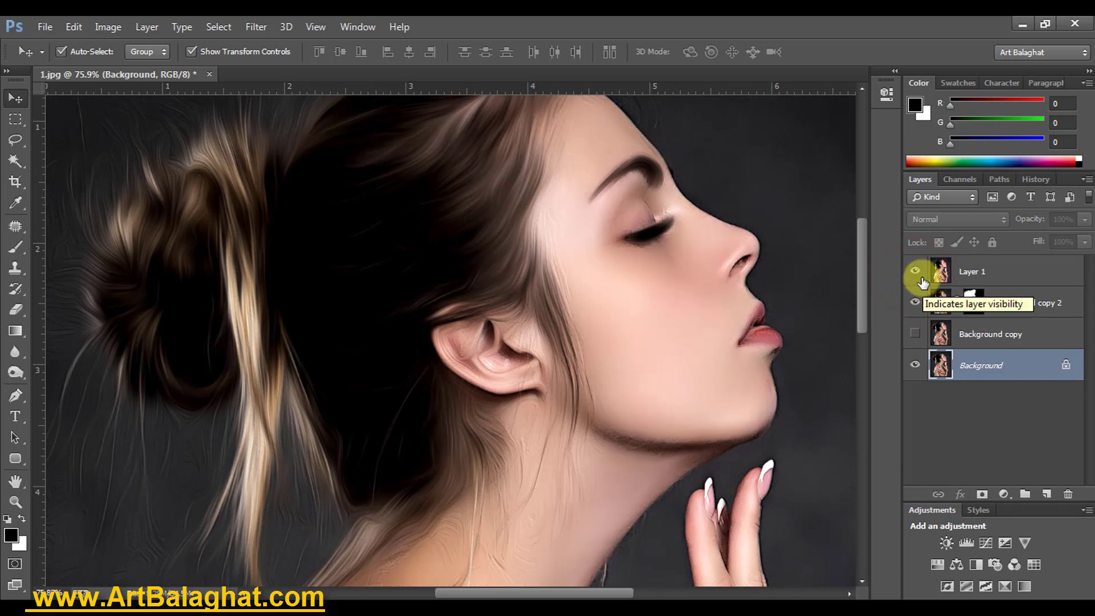
Step: Sample the forehead skin tone as brush colour at 29% opacity, with Layer 1 targeted
click(15, 248)
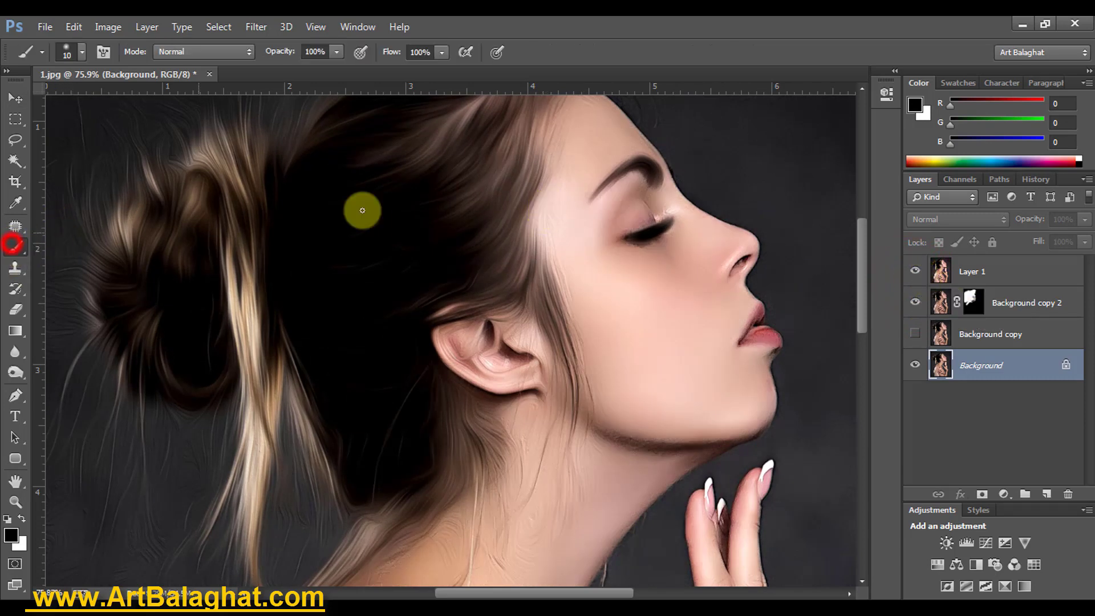
alt+click(589, 158)
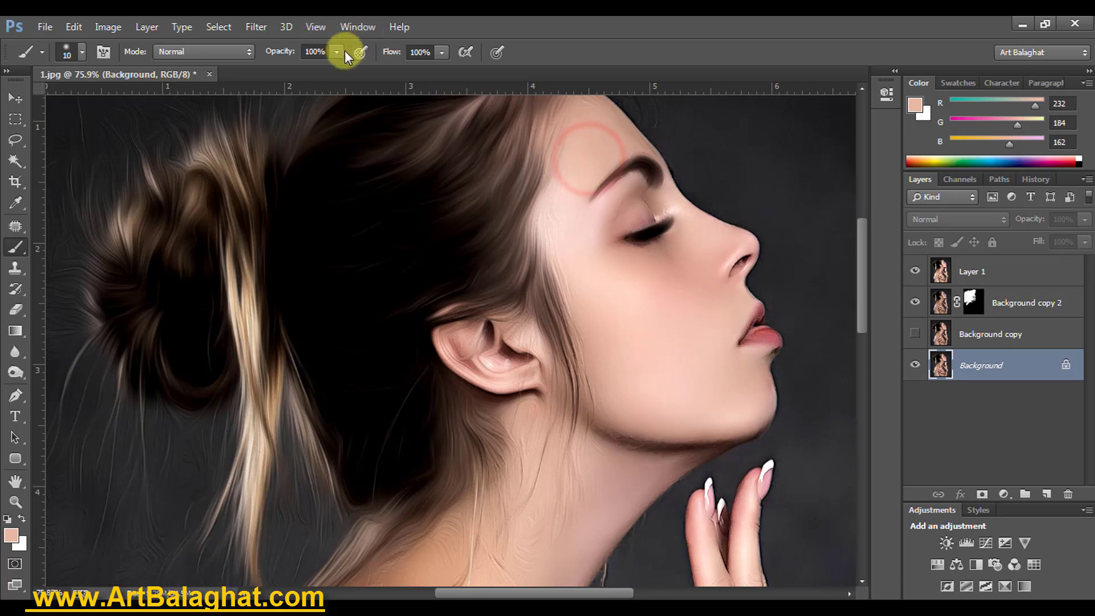
drag(289, 70, 272, 70)
click(611, 22)
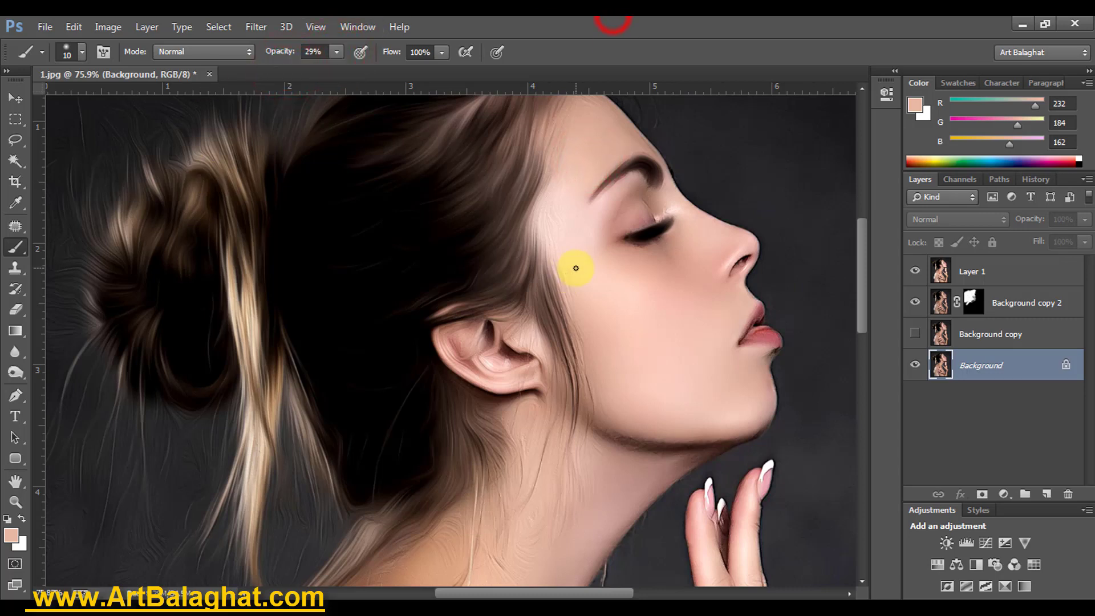
click(973, 269)
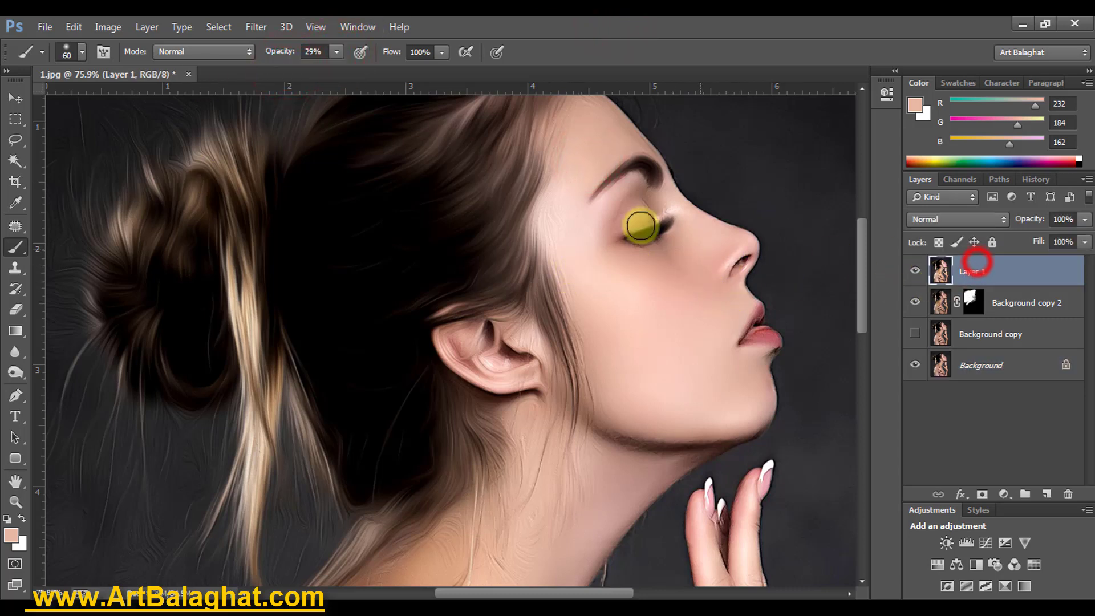
Step: Paint faint peach strokes over the temple, forehead and near the eye, then resample a lighter cheek tone
key(bracketright)
key(bracketright)
key(bracketright)
drag(558, 208, 581, 218)
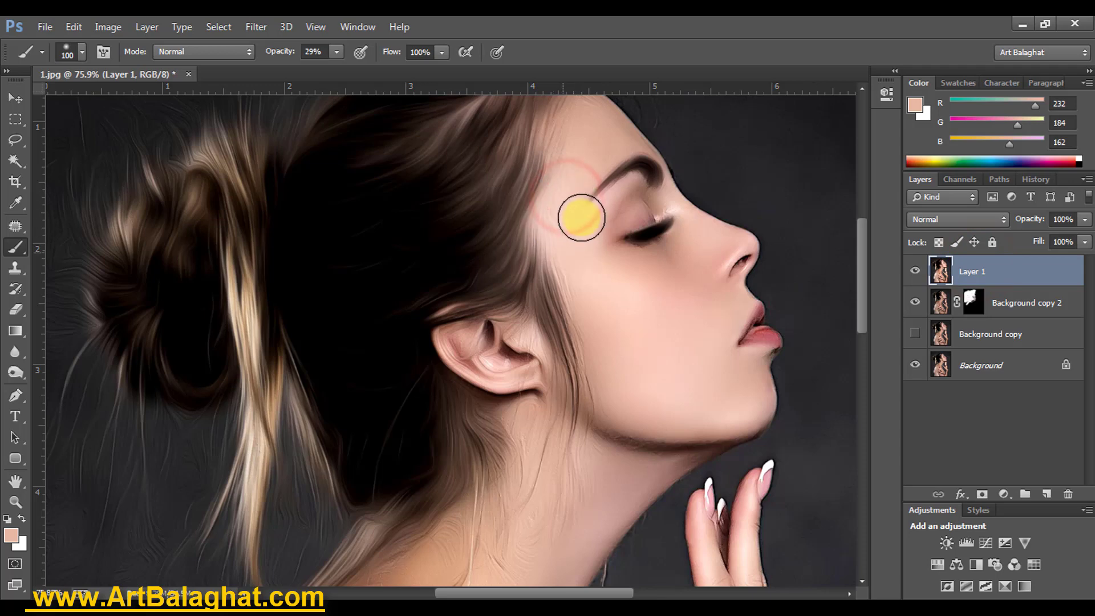
click(623, 188)
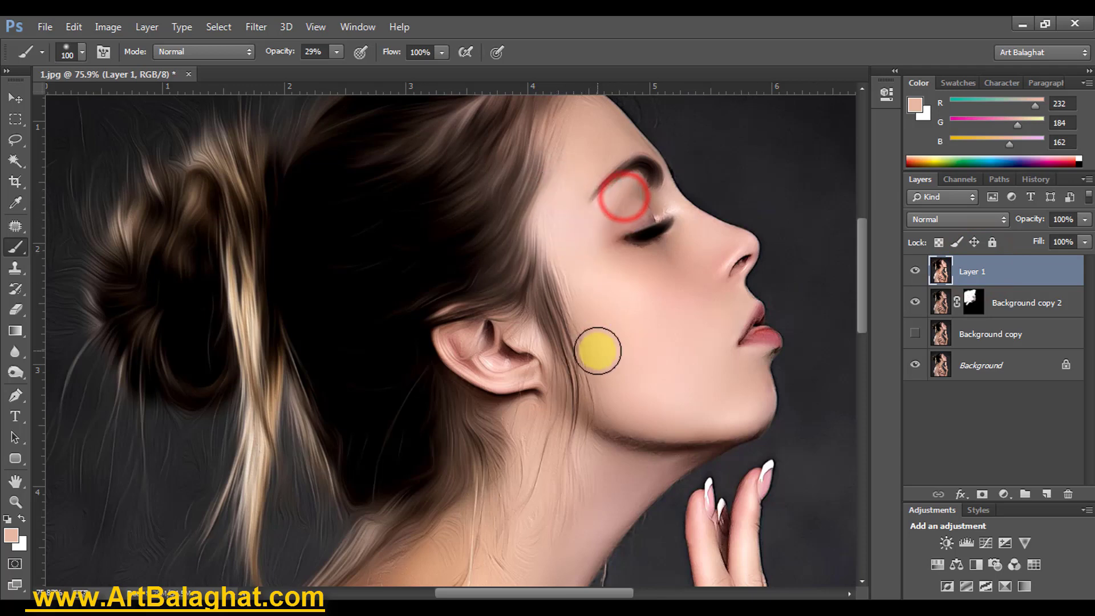
scroll(594, 350, down, 2)
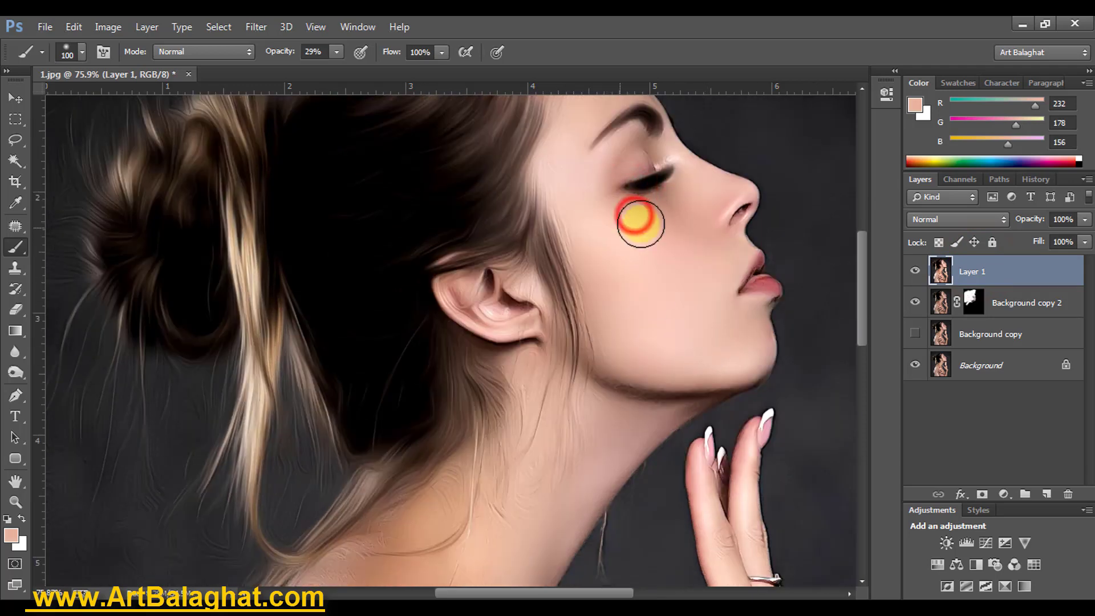
alt+click(637, 214)
right_click(665, 209)
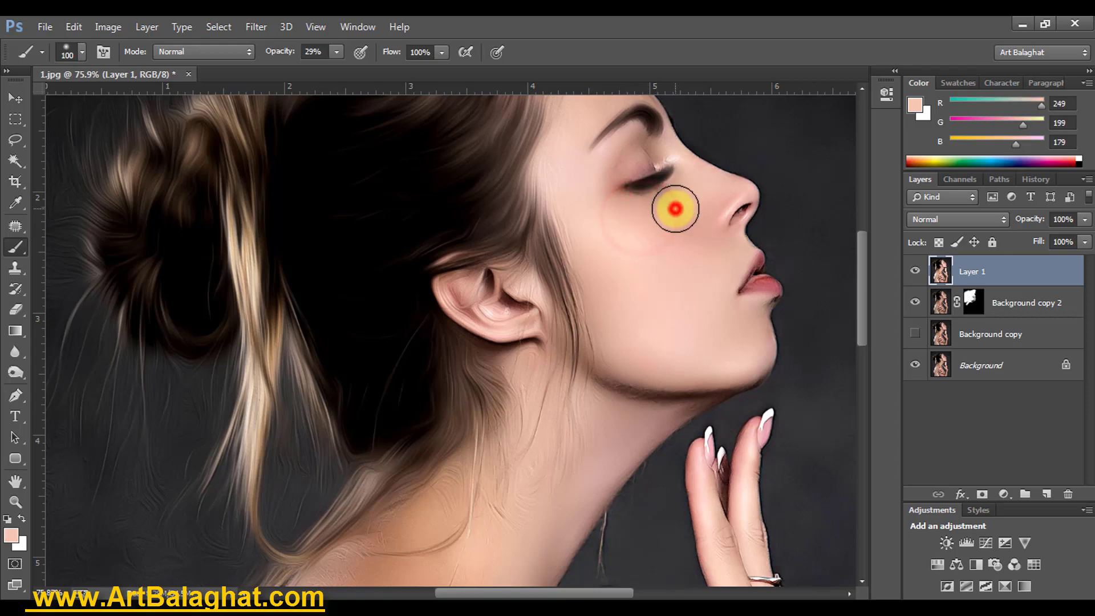
click(691, 245)
right_click(636, 251)
Step: Deselect Layer 1, zoom in on the face, and reset colours to default black and white
click(654, 265)
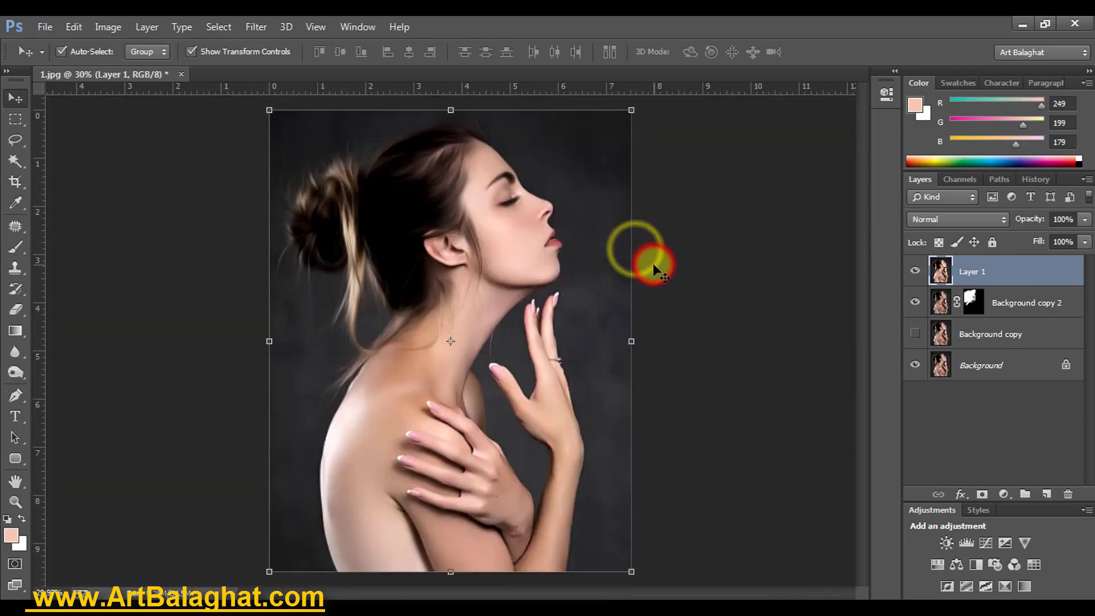
click(656, 262)
drag(487, 195, 534, 258)
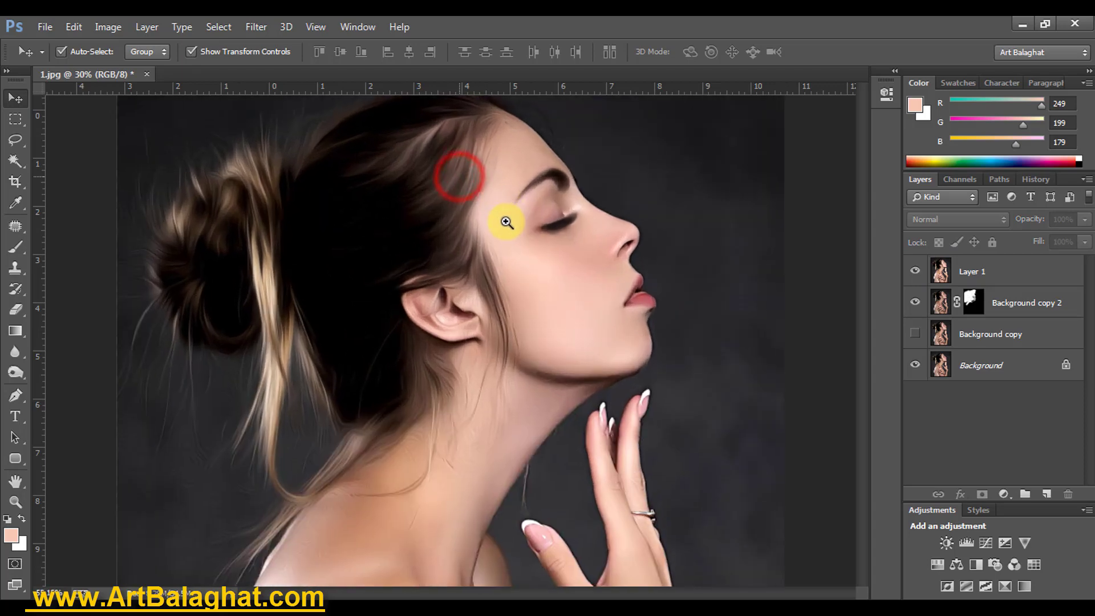
drag(500, 193, 430, 220)
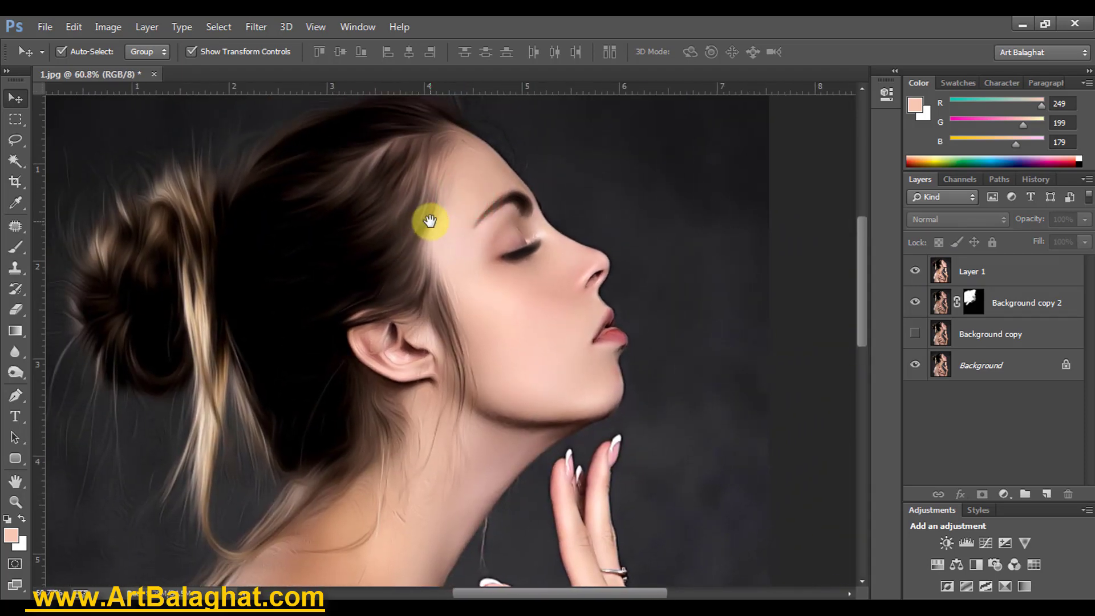
key(d)
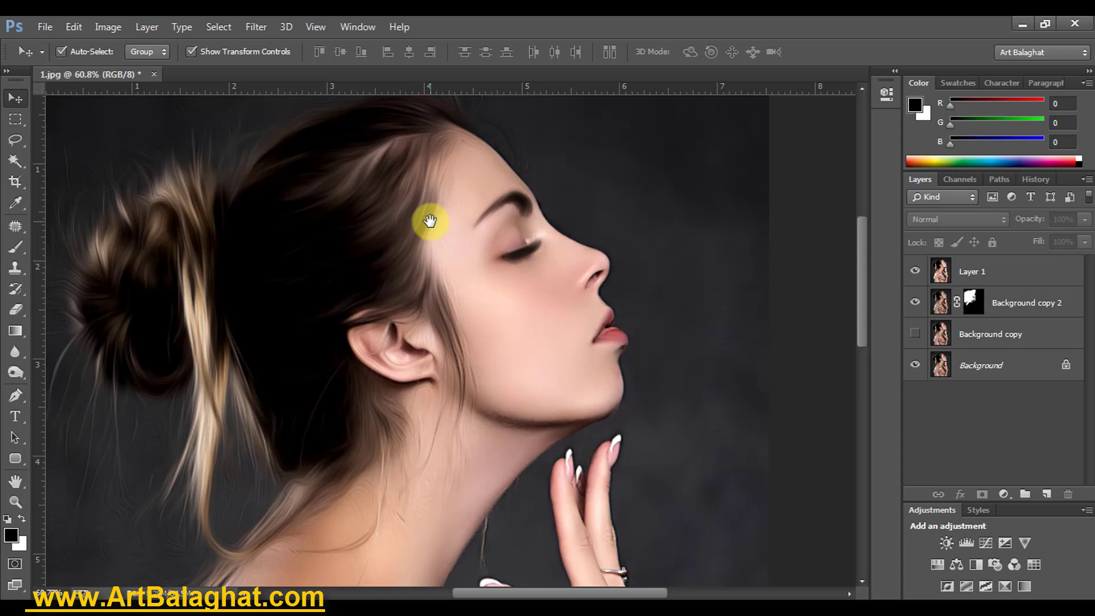